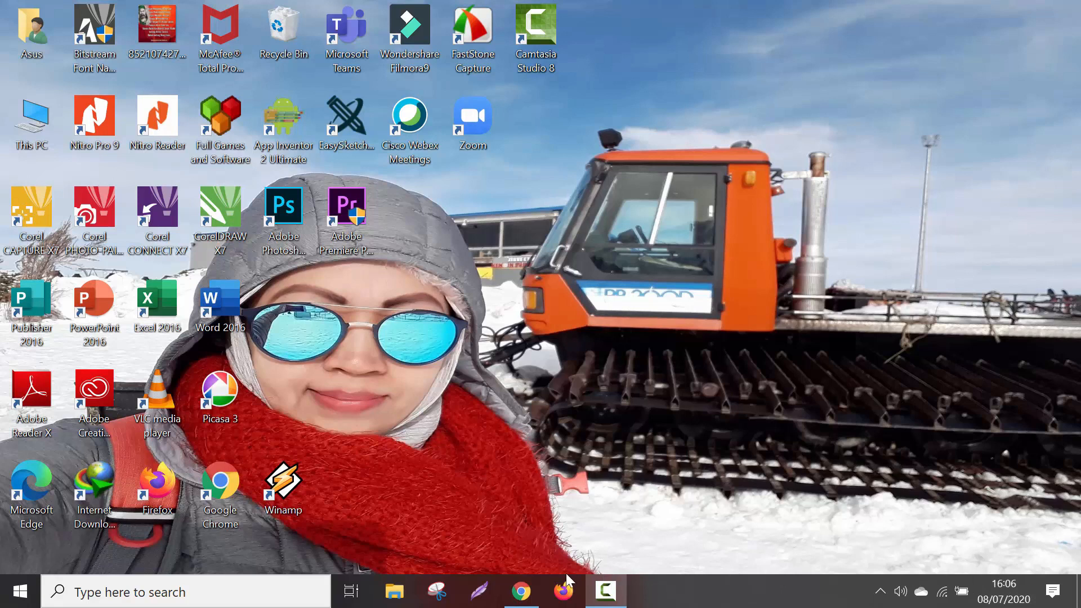
Step: Bring the browser's Office 365 home page, with its recommended files, to the front
click(569, 605)
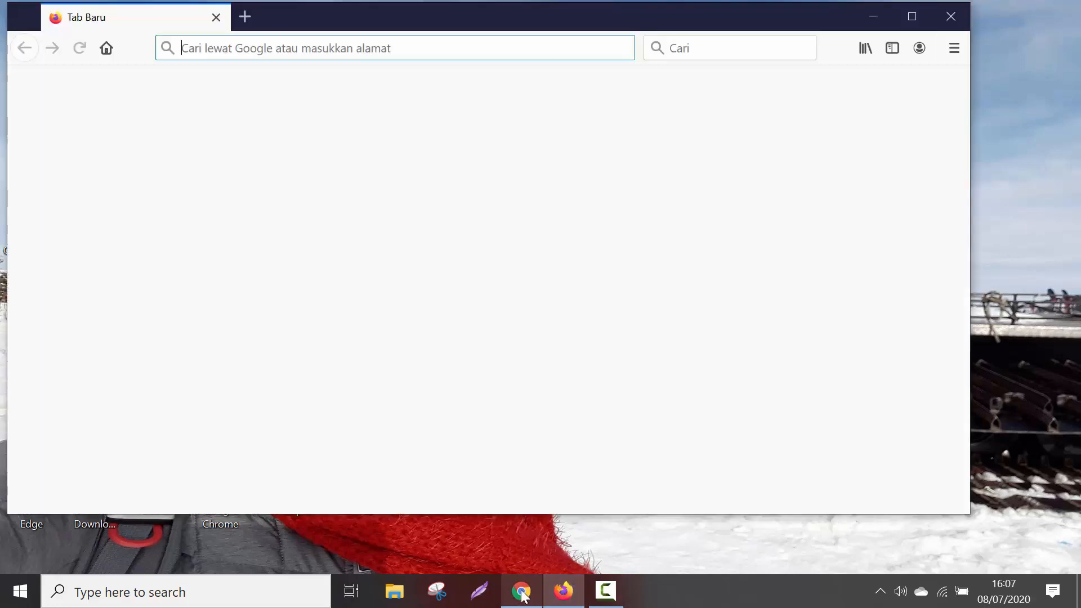
click(521, 598)
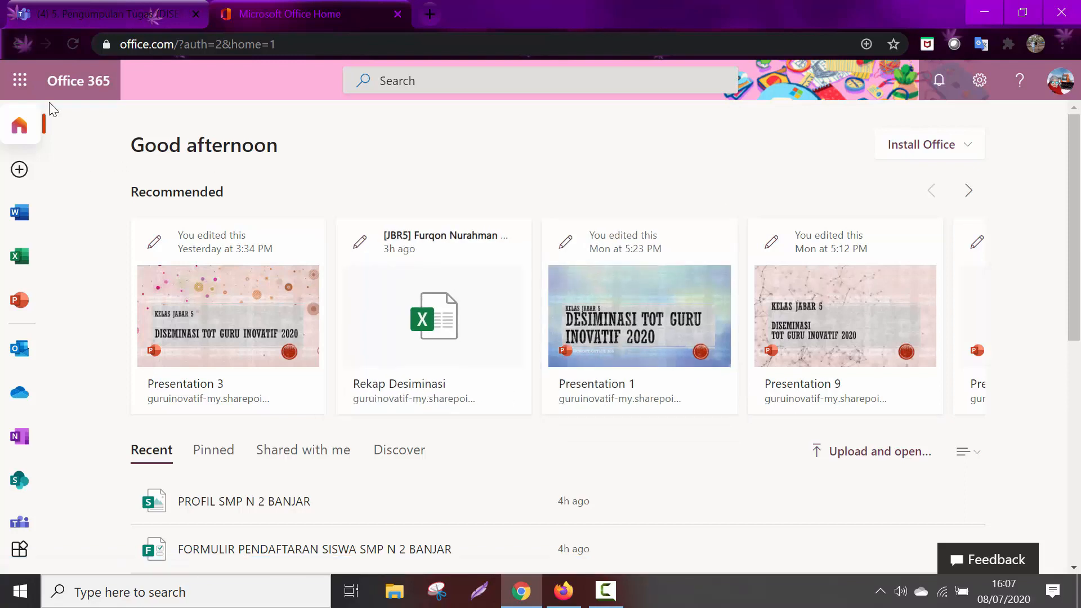
Step: Launch Microsoft Teams from the Office app launcher and show the overview of all teams
click(19, 84)
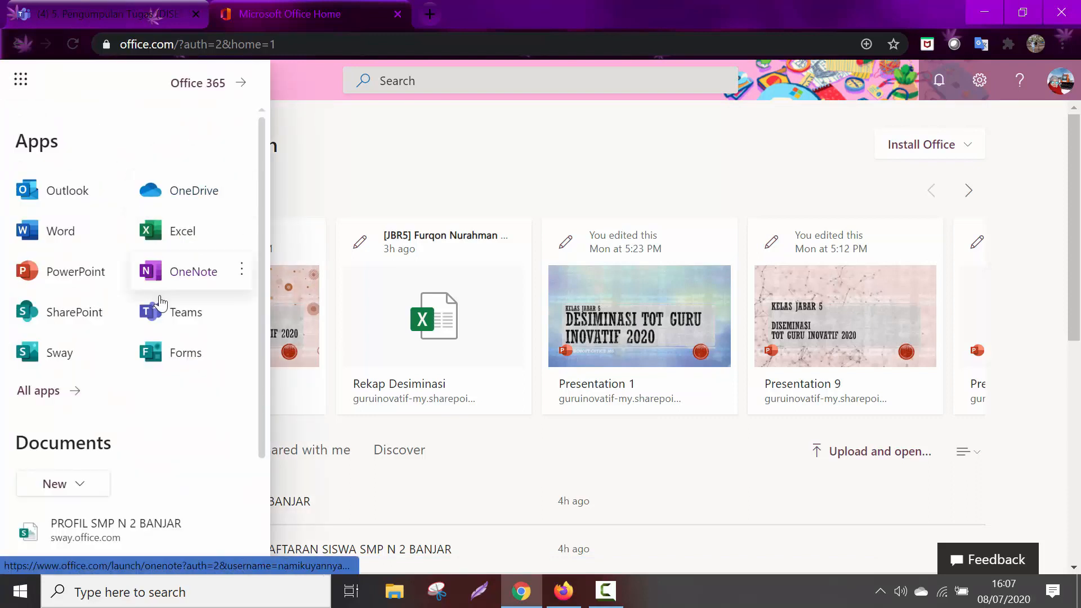
click(161, 318)
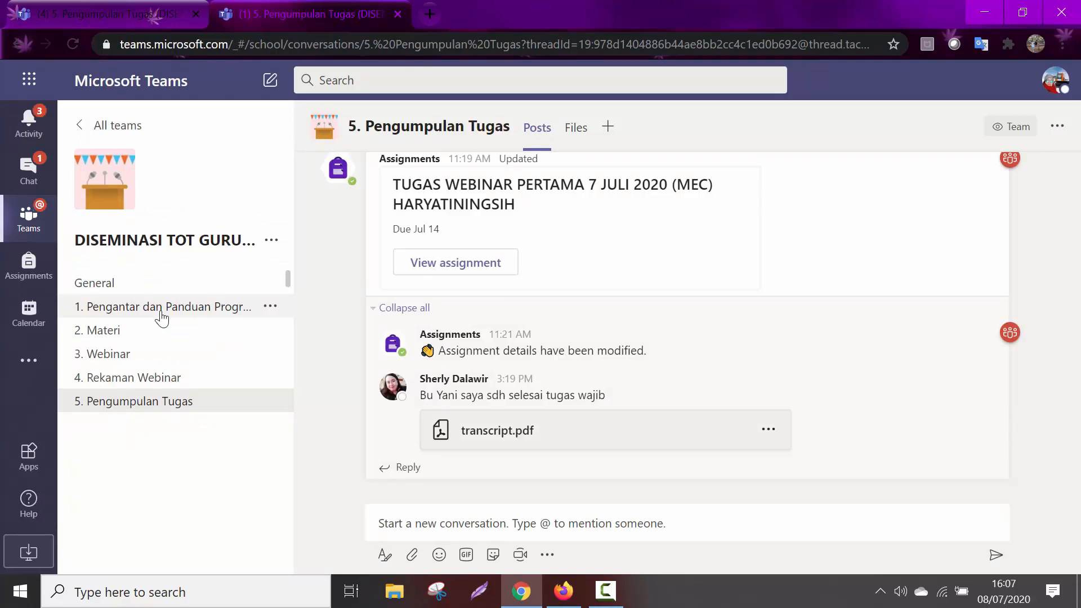
click(32, 225)
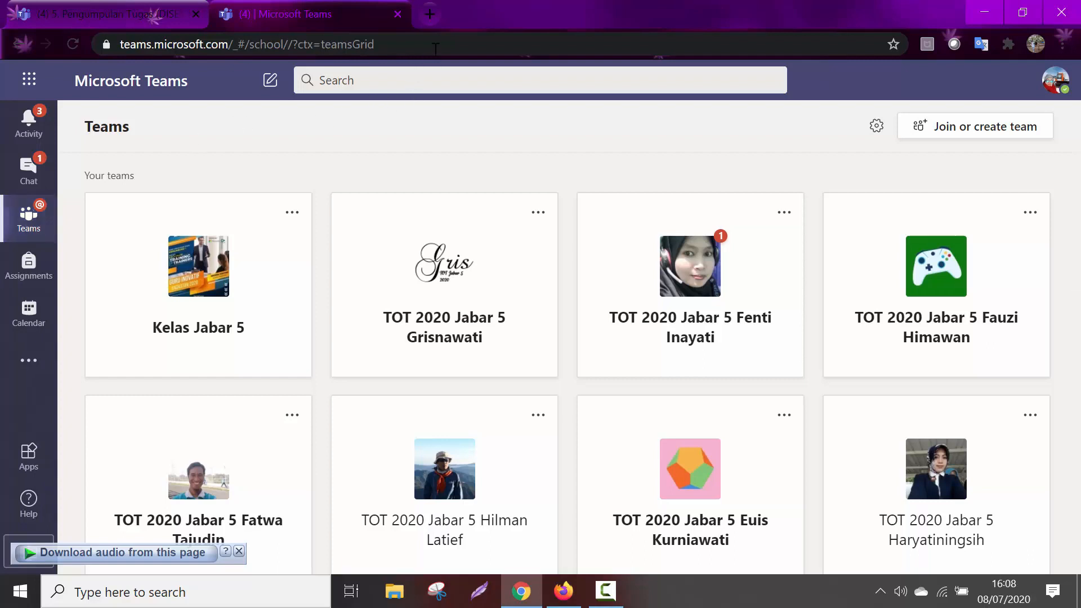
Step: Go to the Join or create a team page from the Teams overview
click(947, 129)
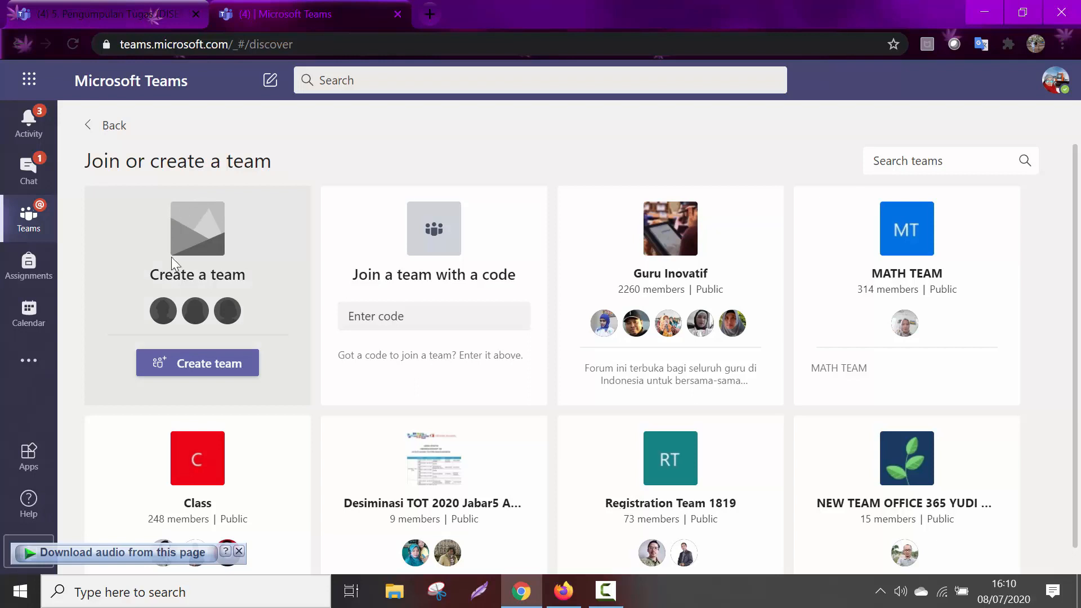
Step: Start creating a new team from the Create a team card
click(185, 367)
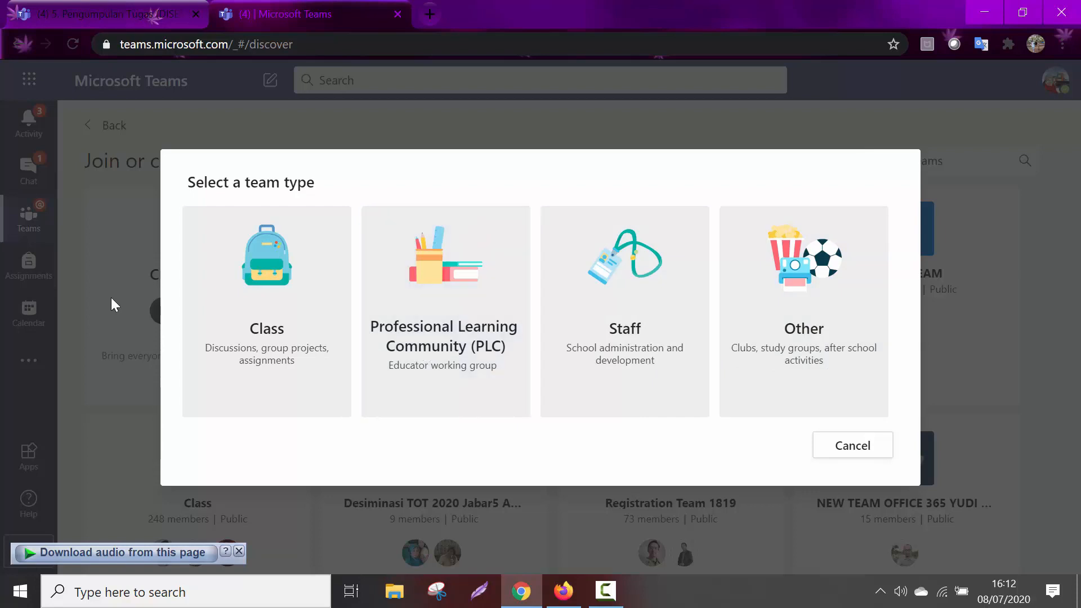
Step: Create a Class team named 'DISEMINASI TOT GURU INOVATIF 2020'
click(254, 301)
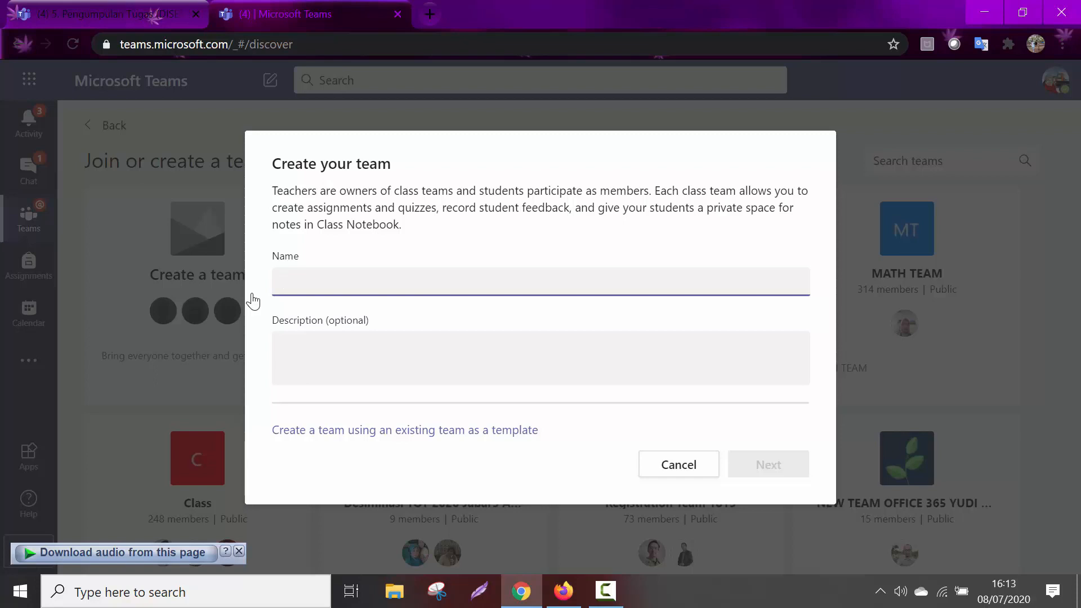
text(DISEMINASI T)
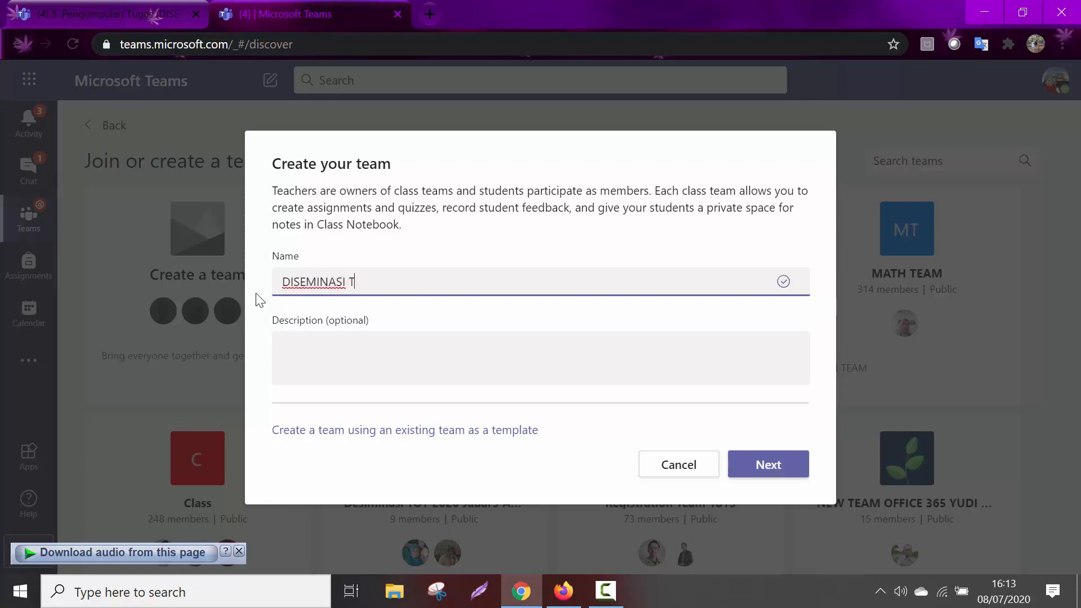
text(OT GURU INOVAT)
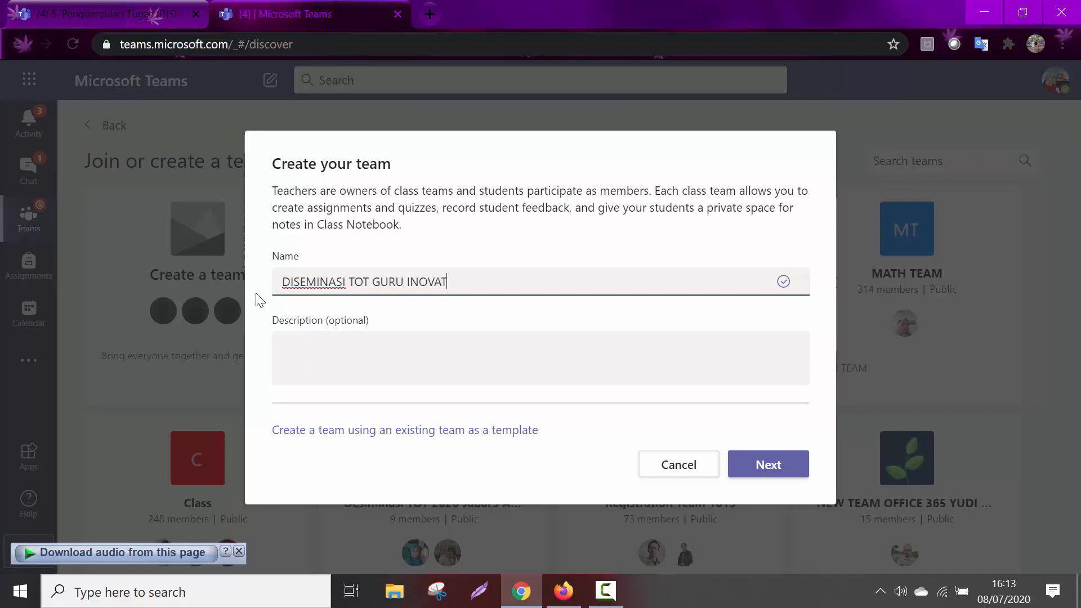
text(IF)
text(2020)
click(771, 470)
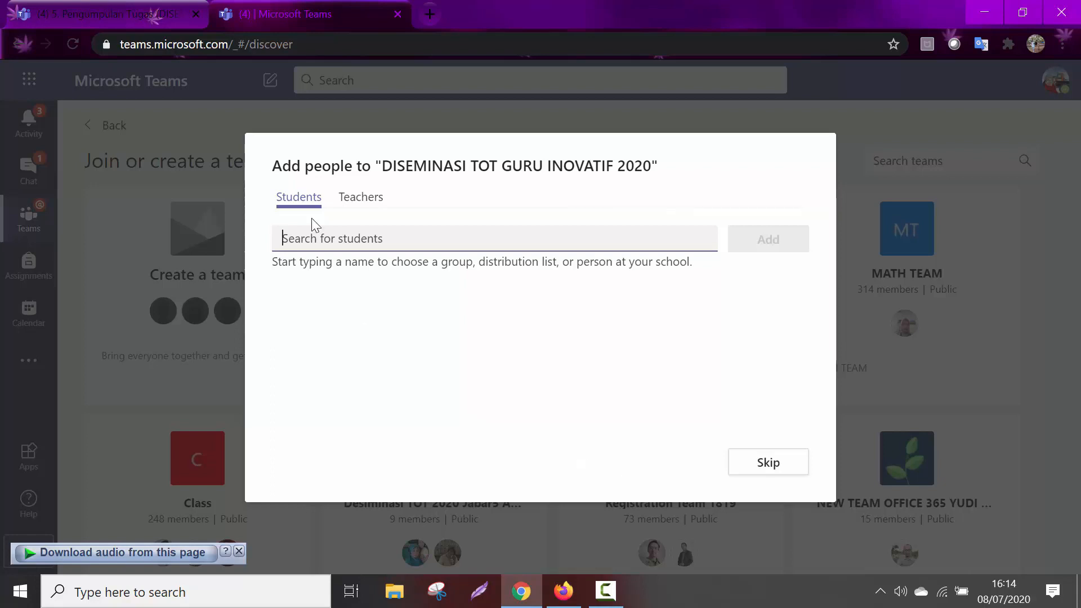
Step: Search for two students by name and add each matching suggestion as an invitee
text(SH)
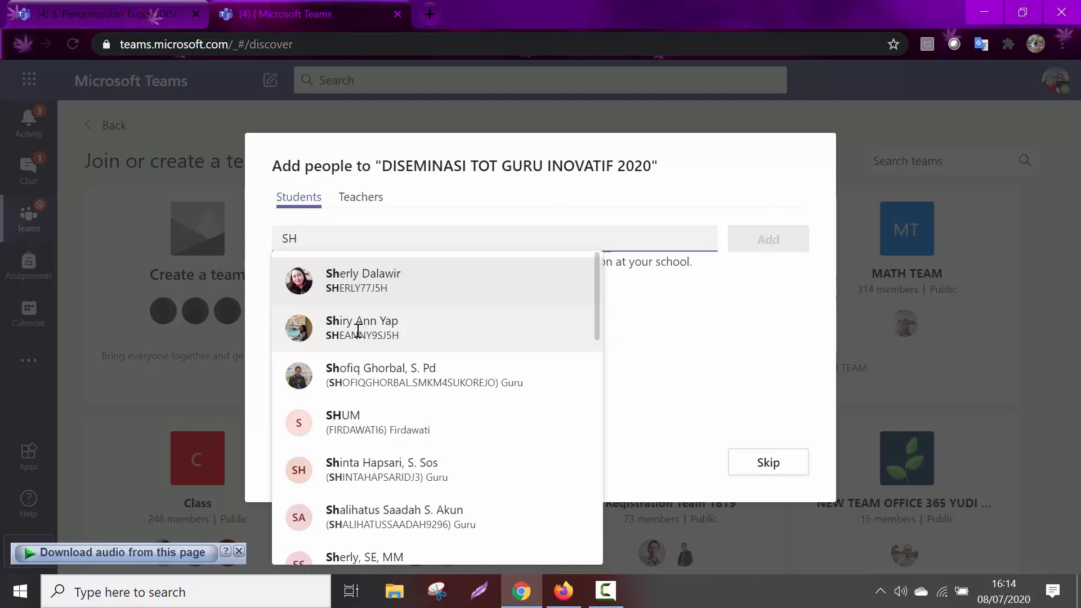
click(359, 332)
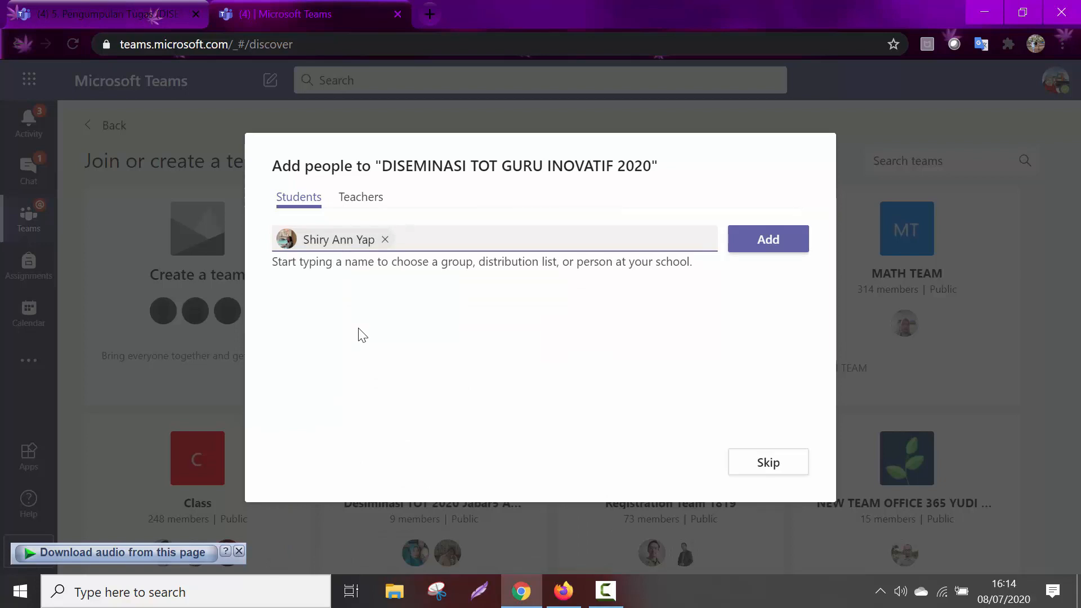
text(T)
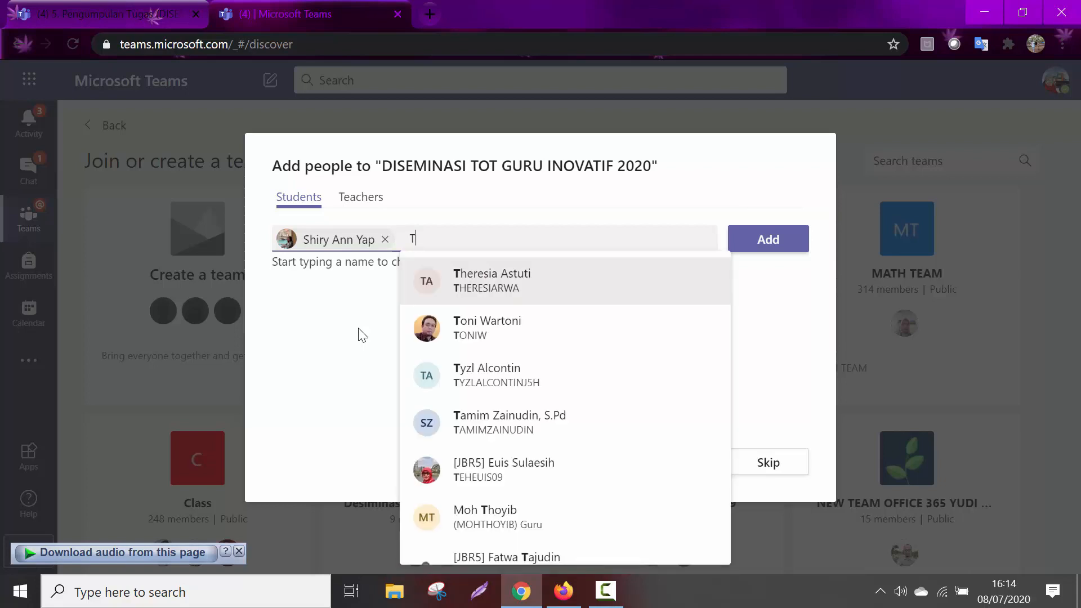
text(AN)
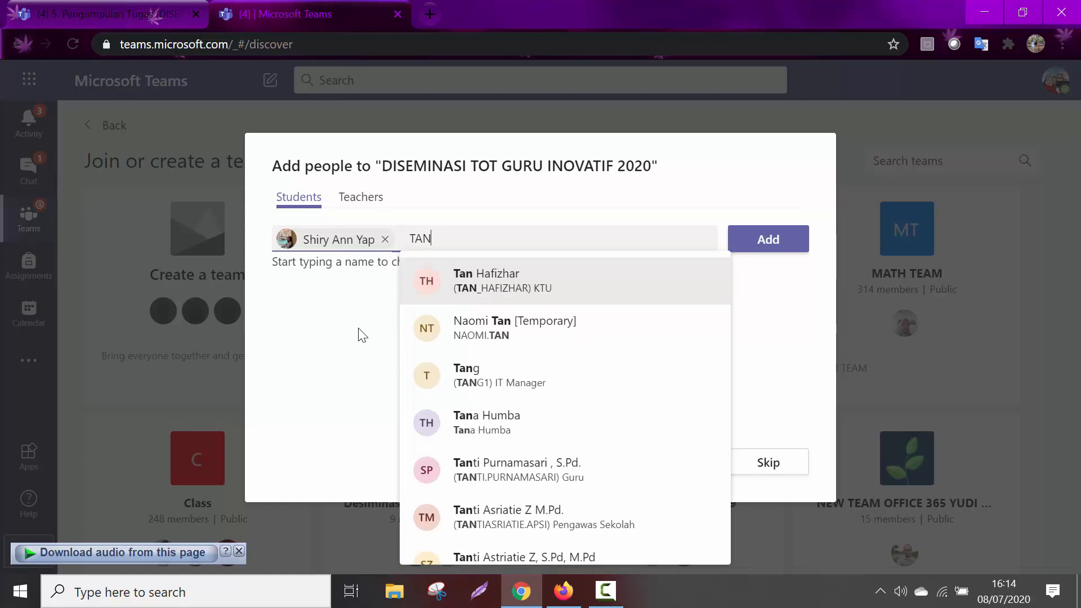
text(T)
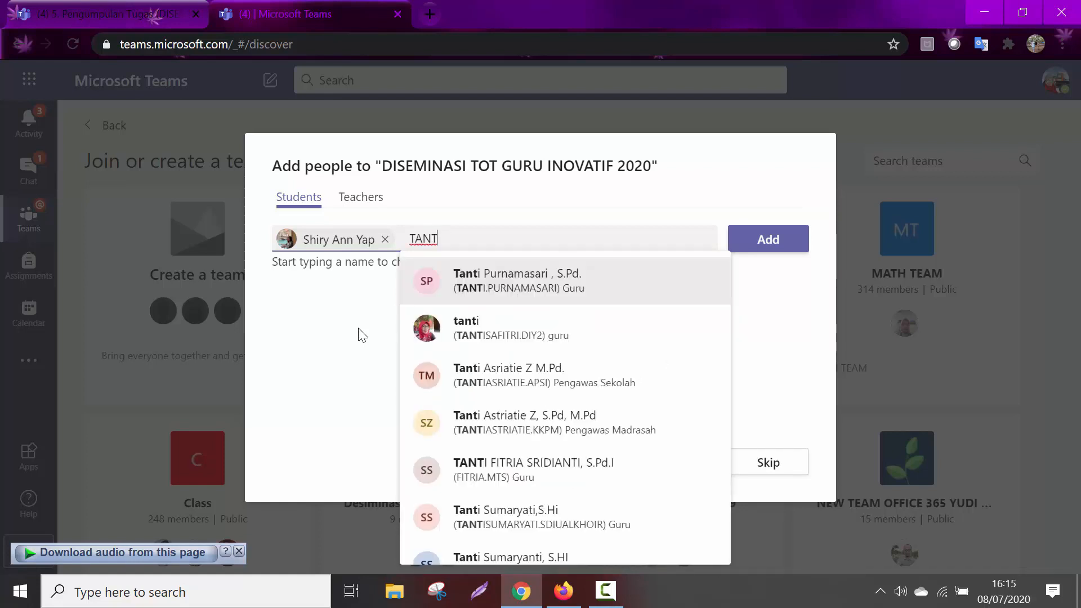
text(A)
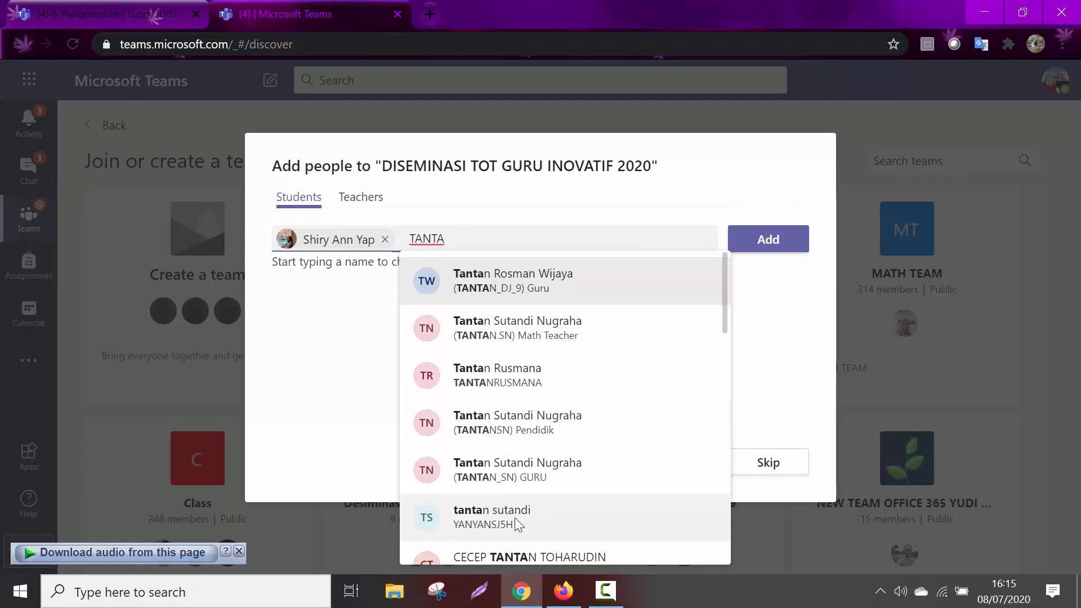
click(483, 515)
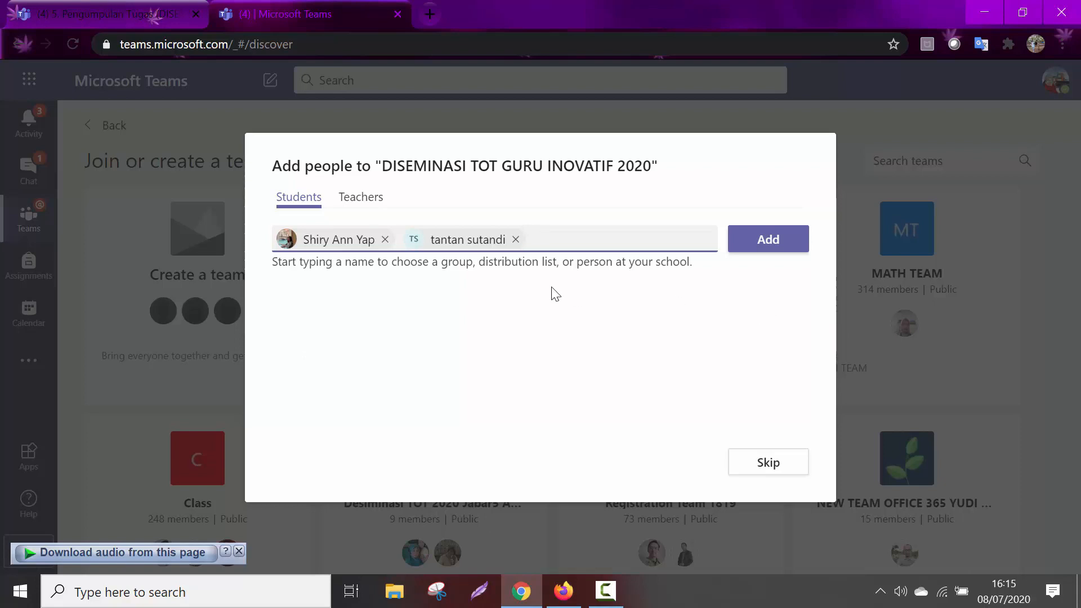
Step: Add both students to the team and close the dialog without adding teachers
click(778, 246)
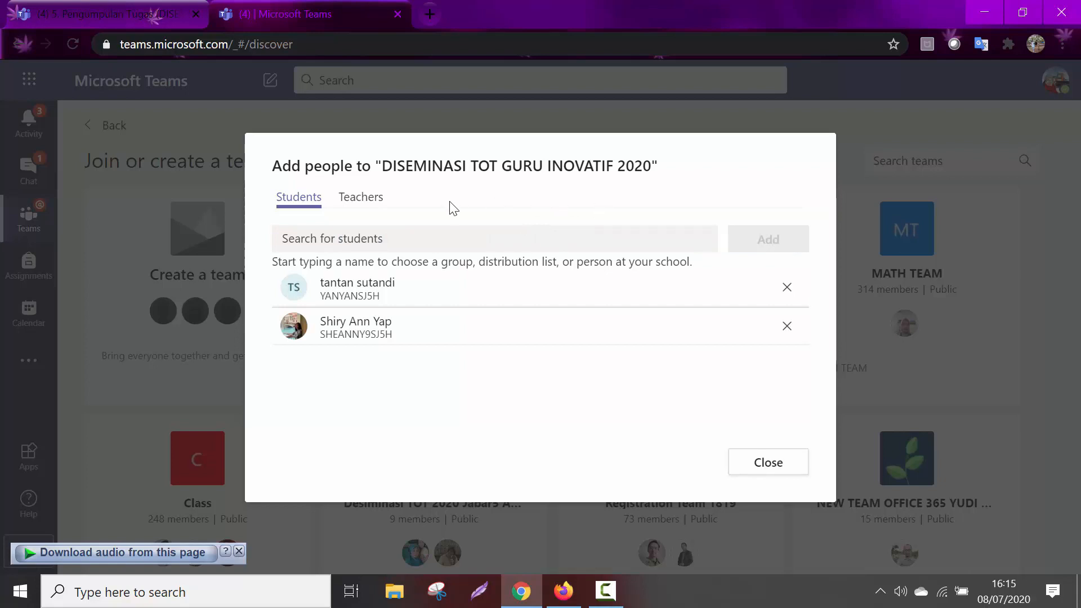
click(372, 208)
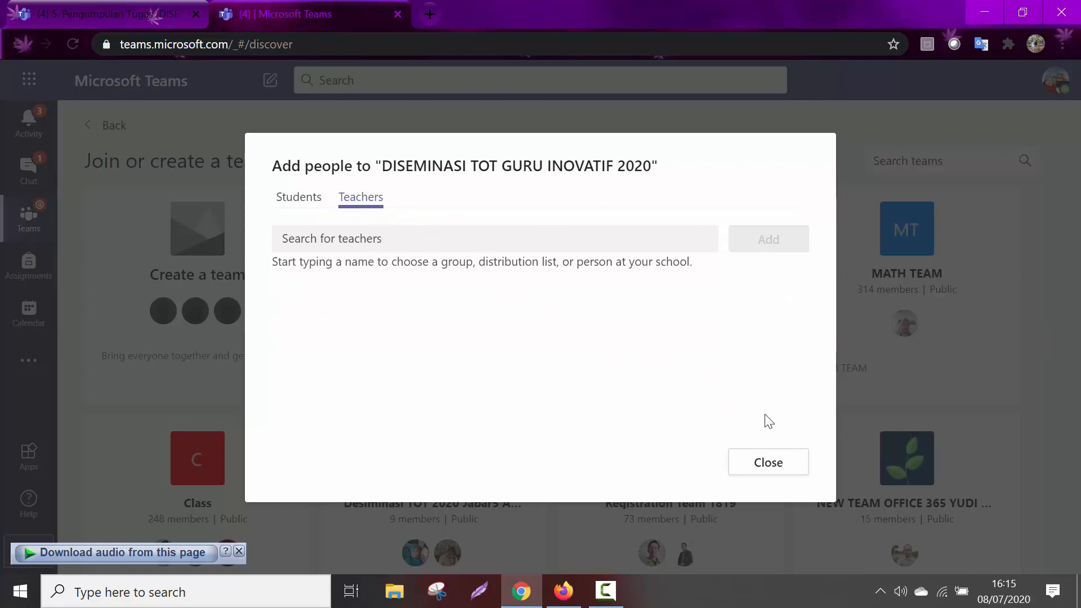
click(770, 463)
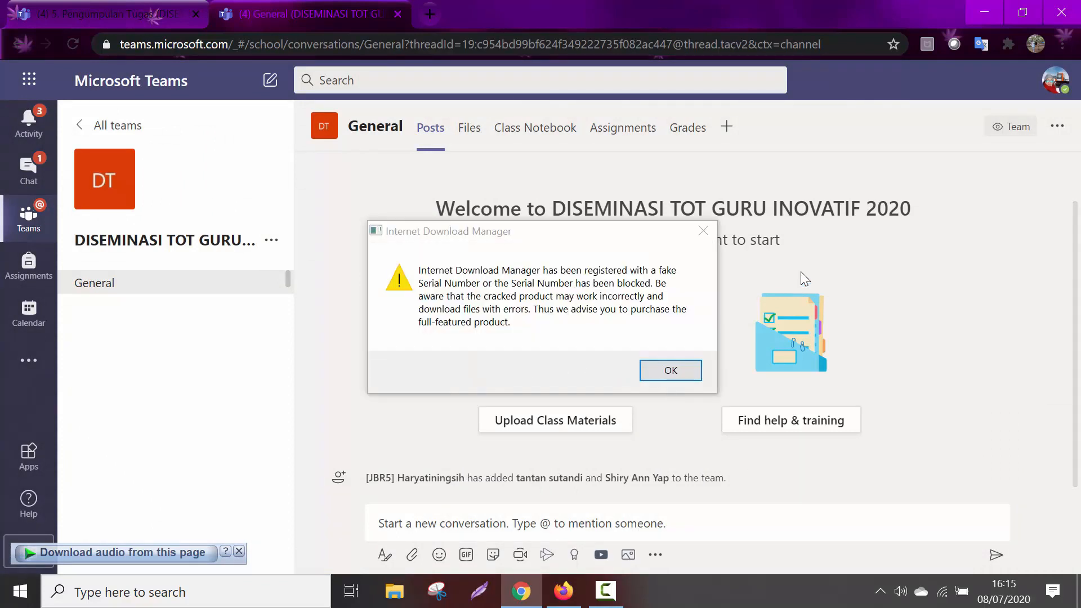
Step: Dismiss the Internet Download Manager warning dialog
click(704, 229)
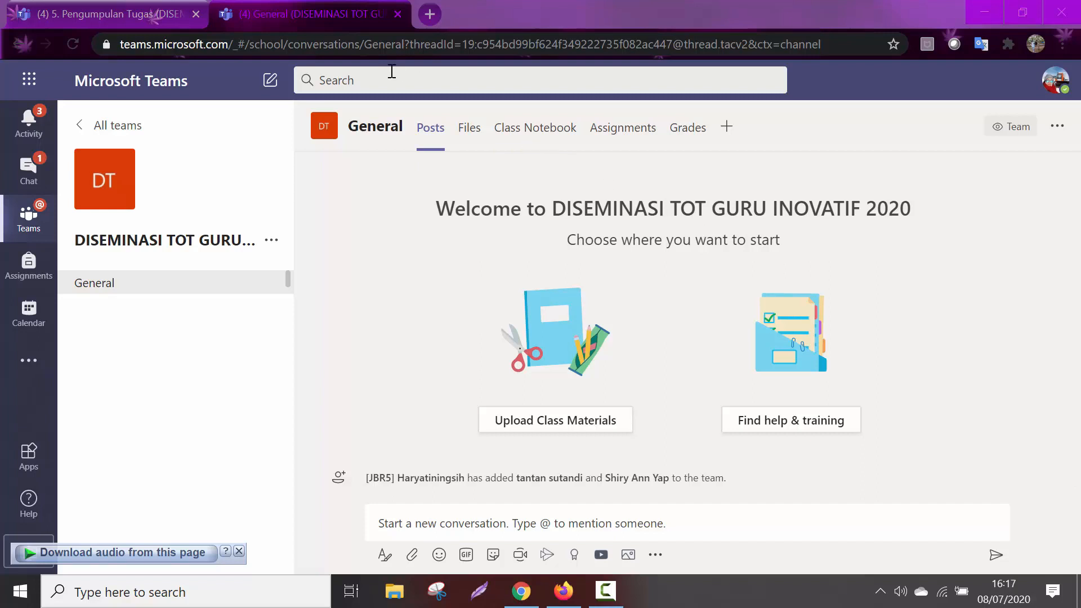
Step: Open the Update class details dialog from the team's Manage team page
click(271, 241)
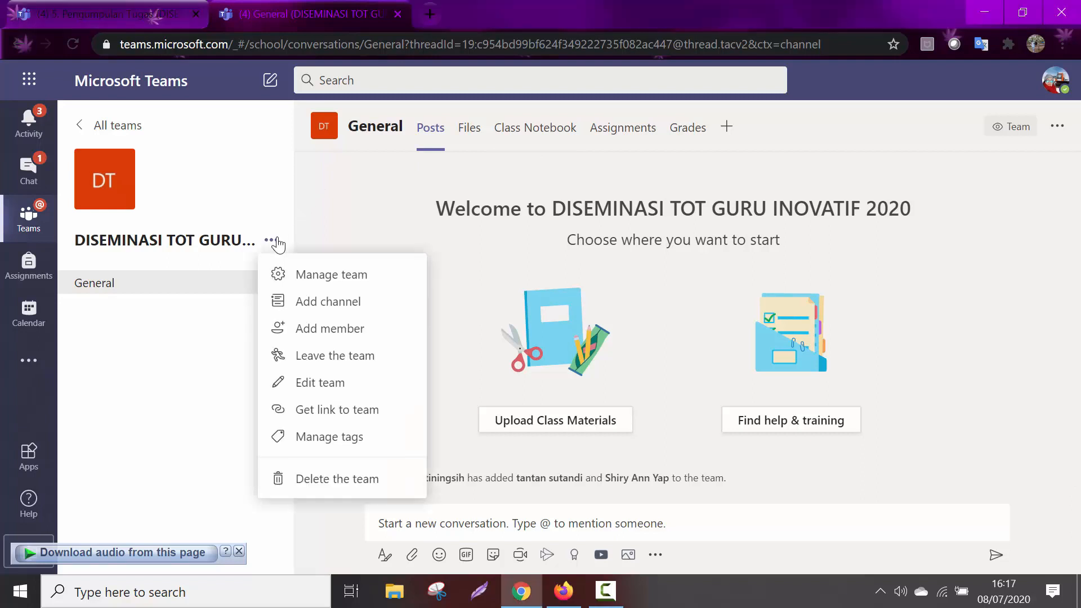
click(317, 274)
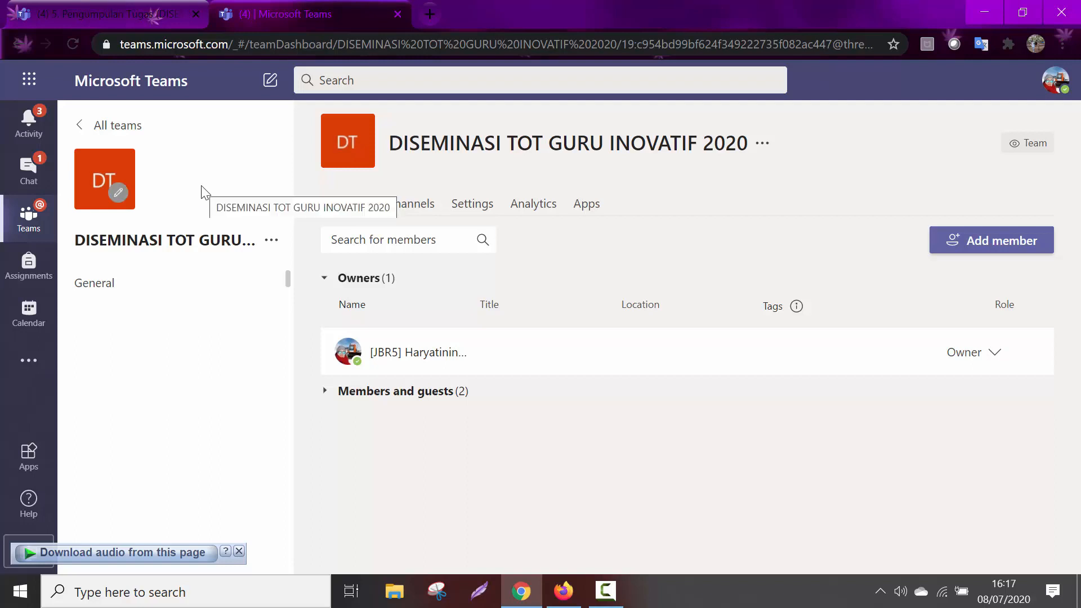
click(119, 196)
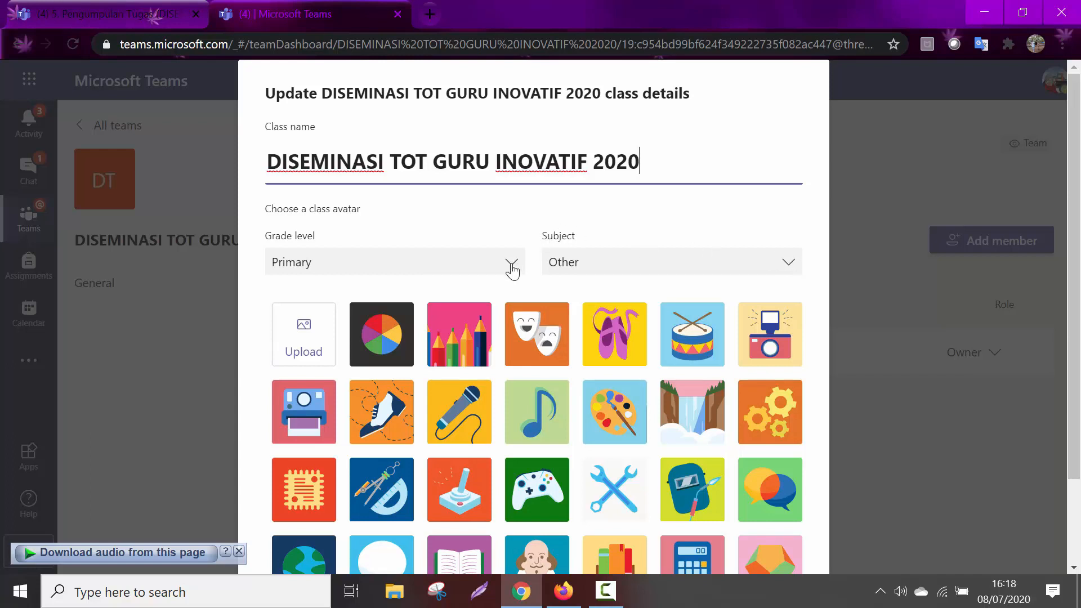
Step: Keep subject Other, choose the compass-and-ruler avatar, and save the class details
click(512, 265)
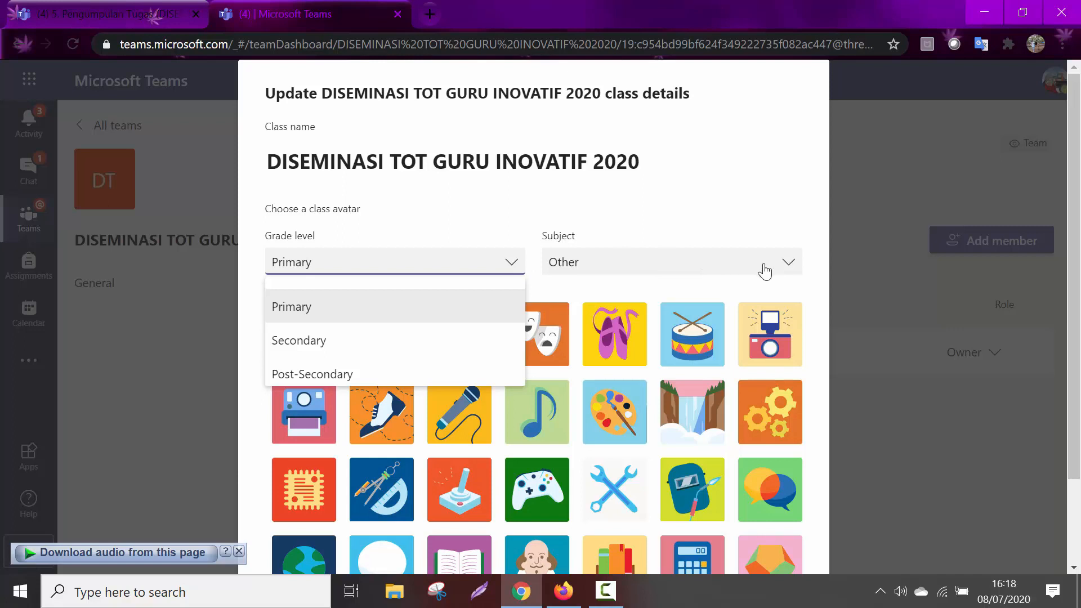
click(788, 269)
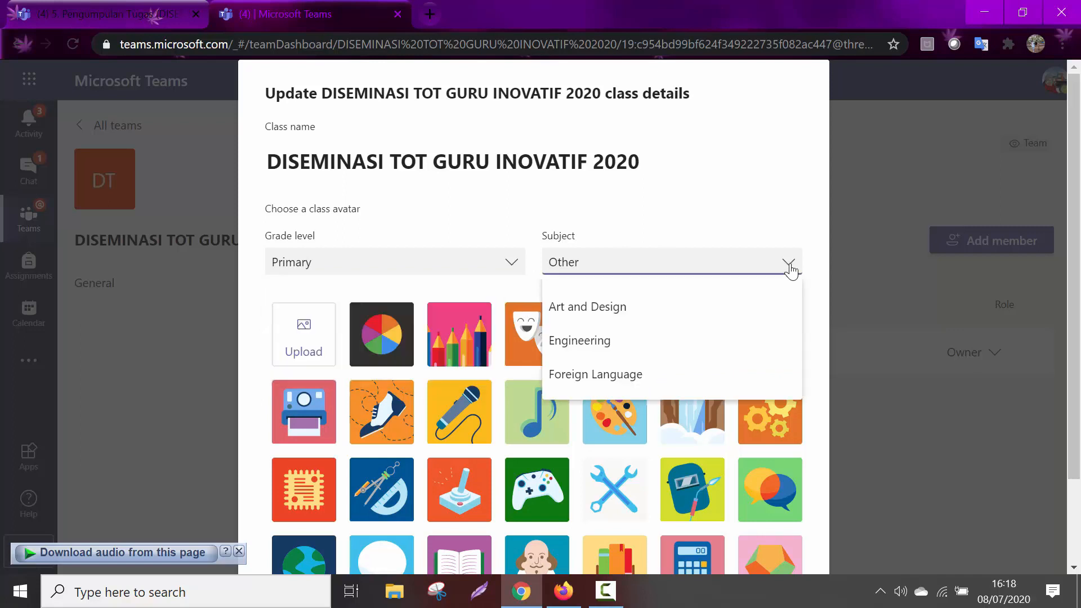
click(812, 214)
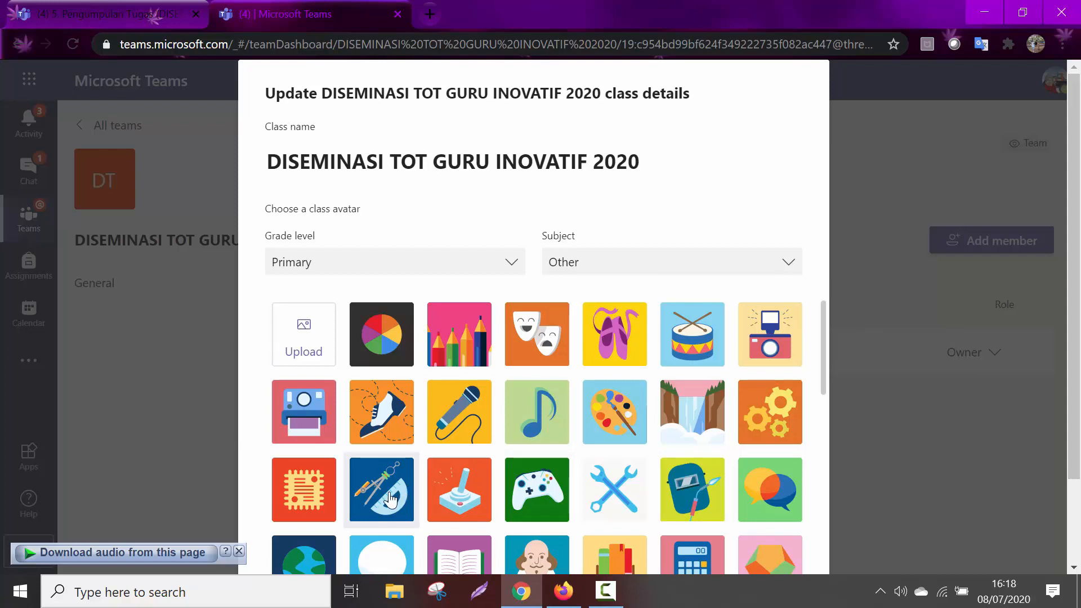
click(390, 498)
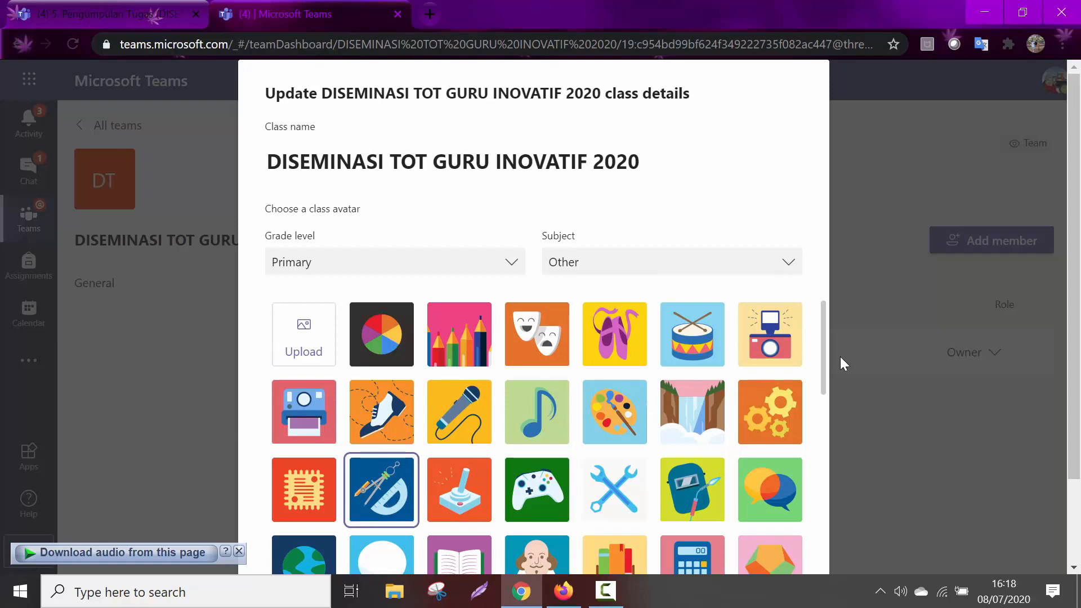
drag(823, 364, 840, 598)
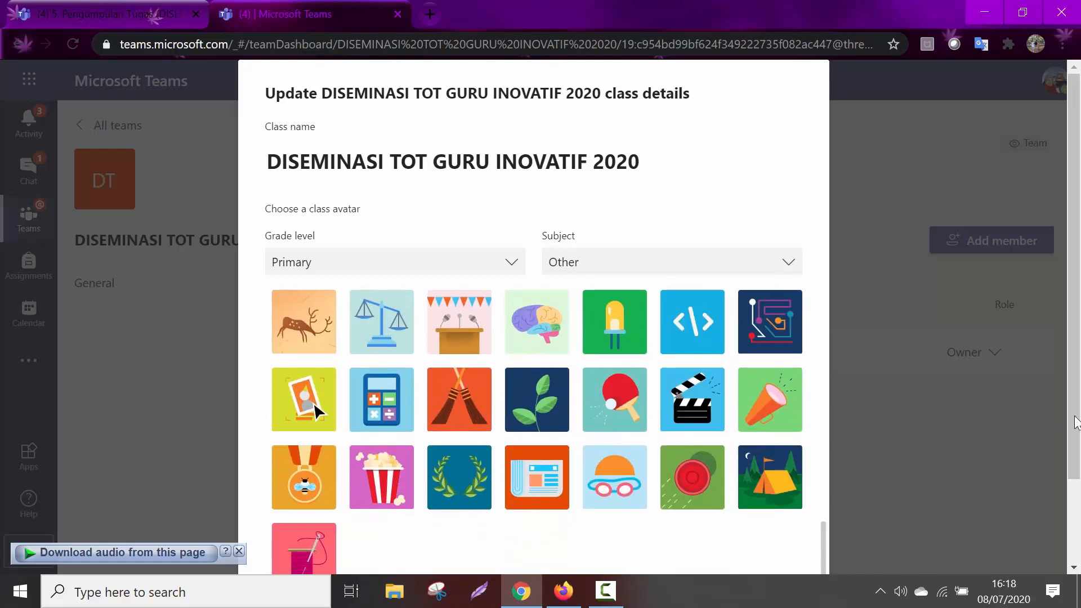
drag(1076, 422, 1077, 547)
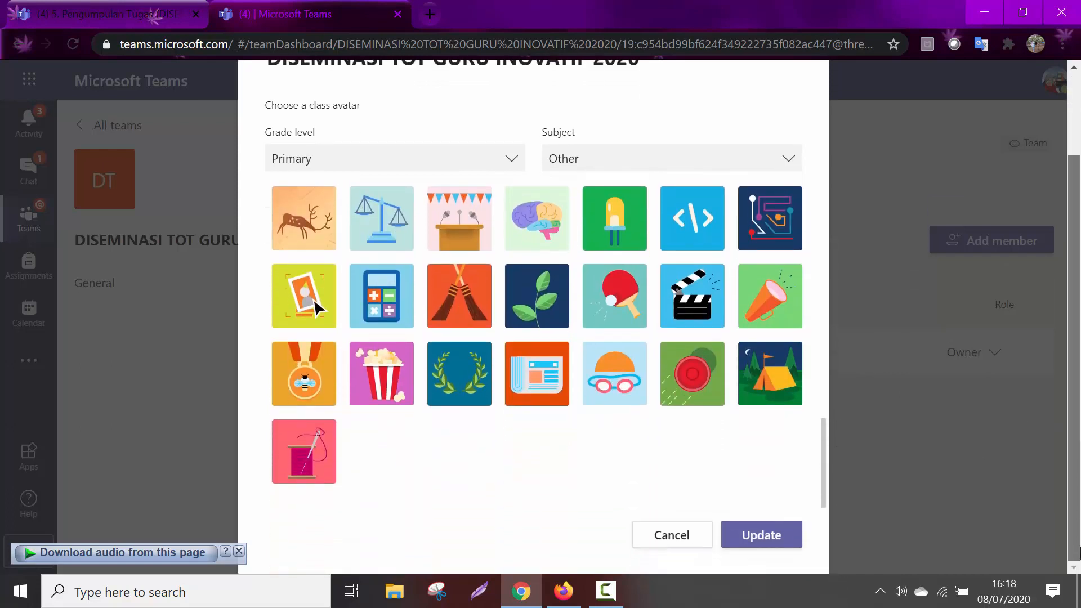
click(761, 543)
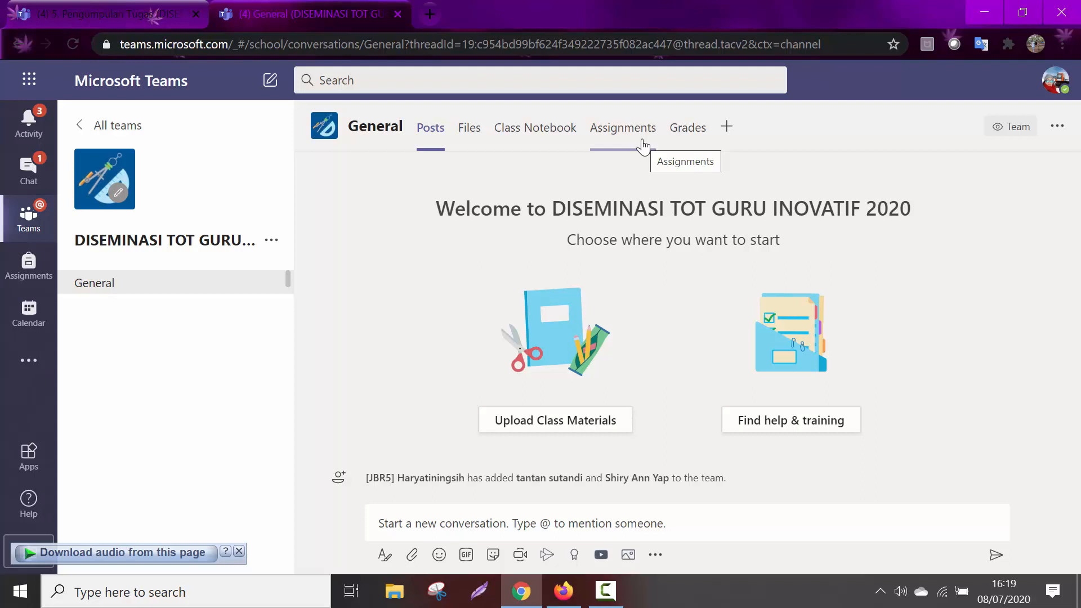
Step: Bring up the Add a tab app gallery for the General channel
click(727, 128)
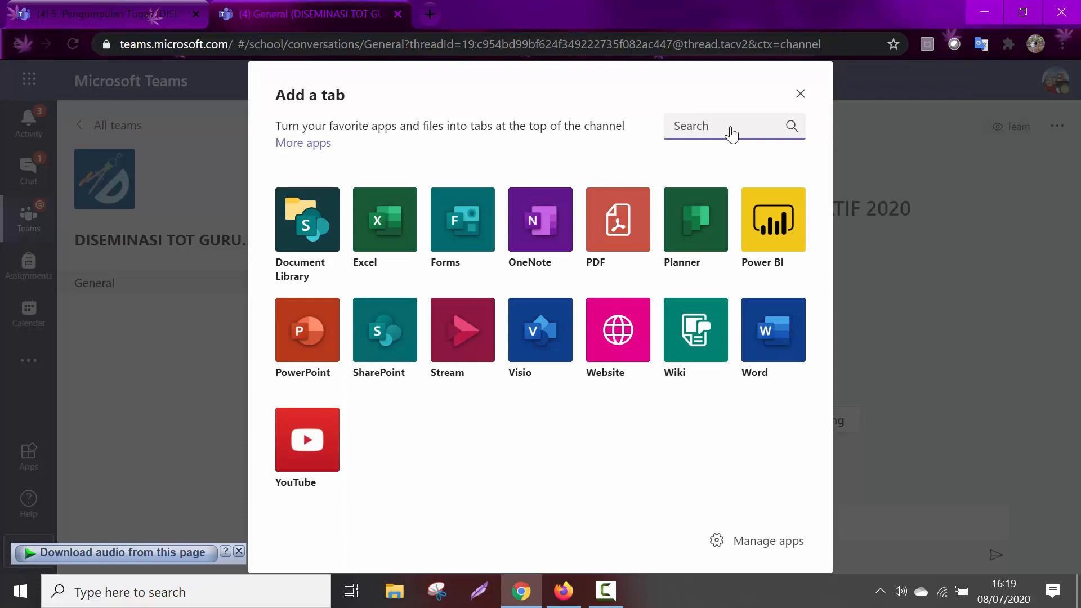
Step: Dismiss the Add a tab gallery without adding any app
click(804, 99)
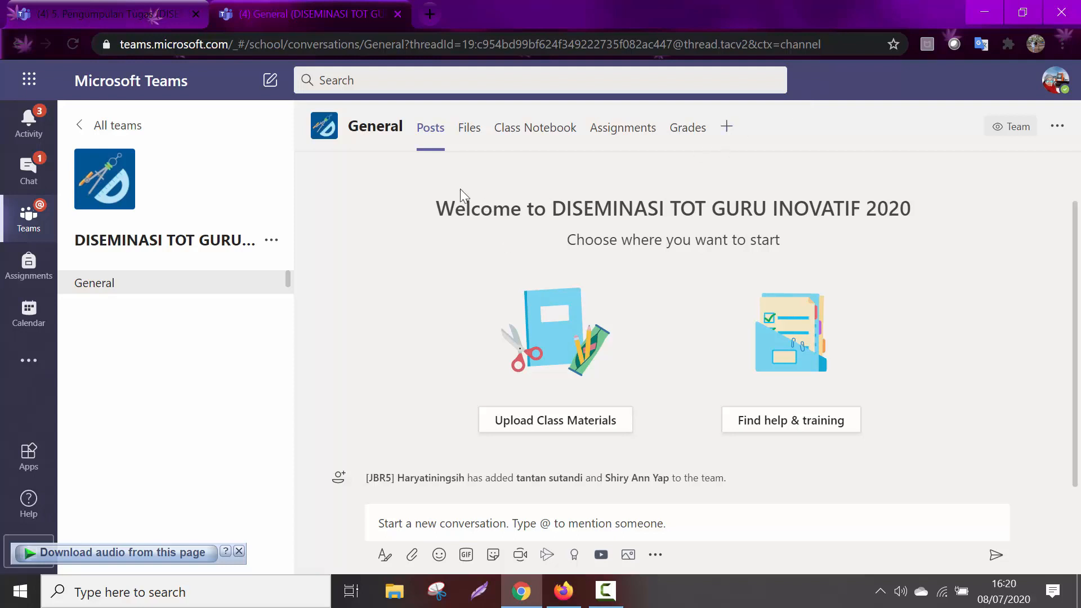
Step: Start a new class channel named '1. Pengantar dan Panduan Program' and show its privacy choices
click(272, 242)
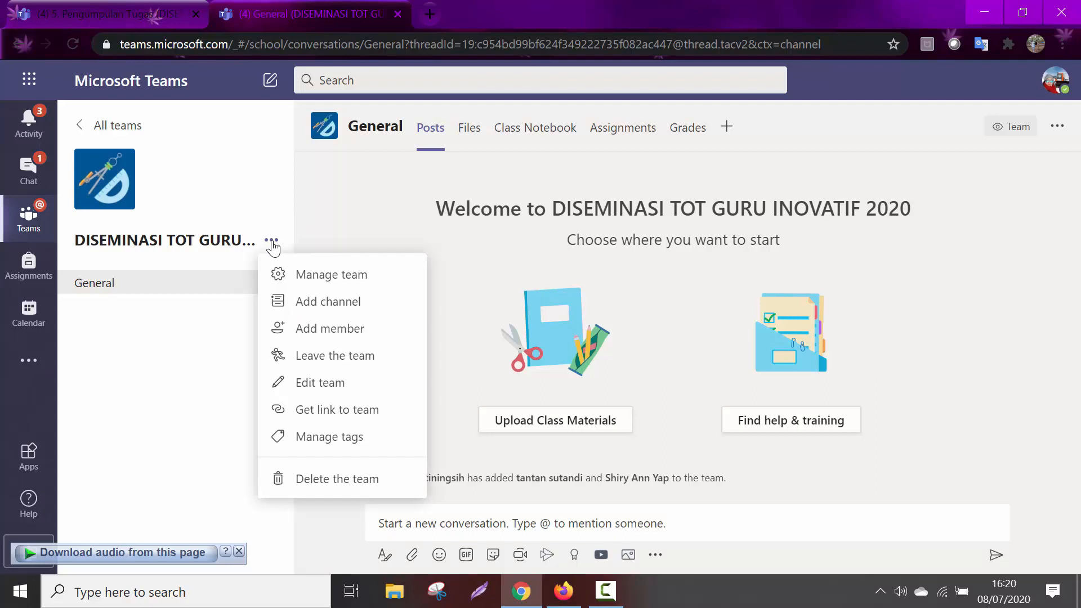
click(335, 304)
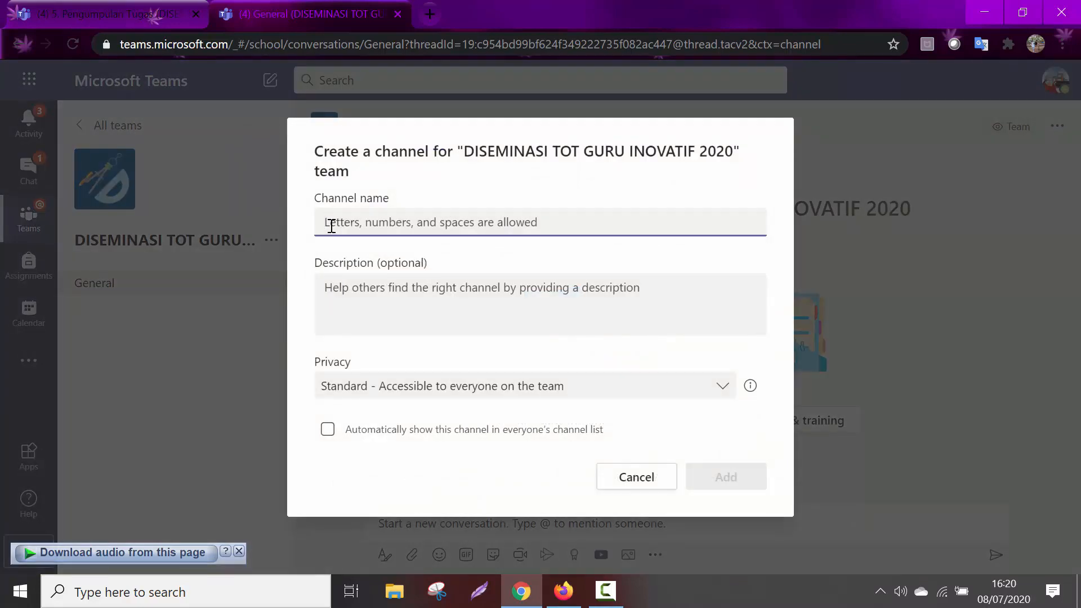
text(T)
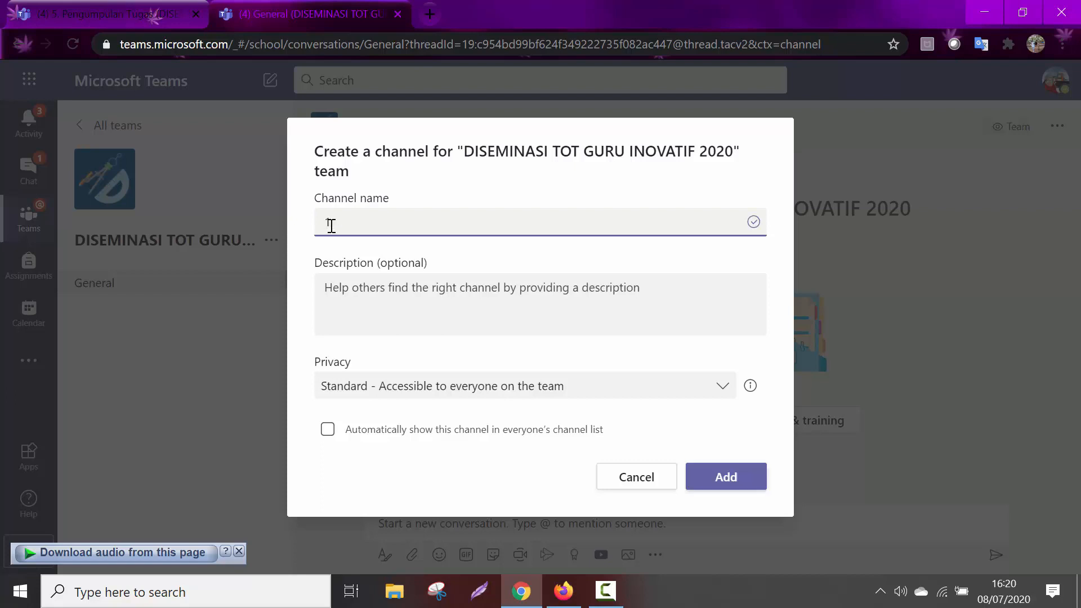
text(. Pe)
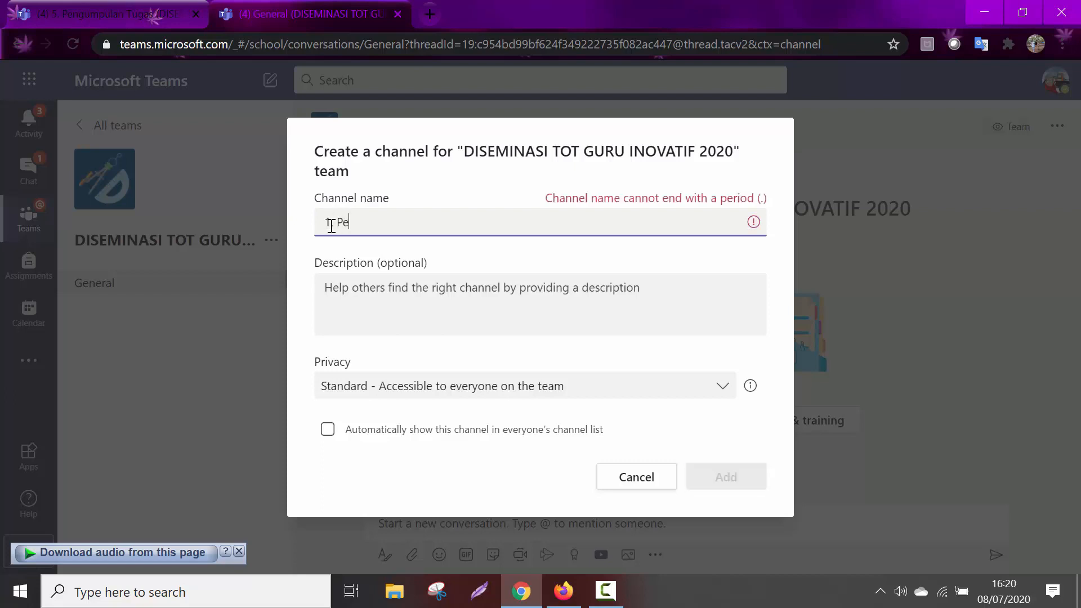
text(ngantar dan Pan)
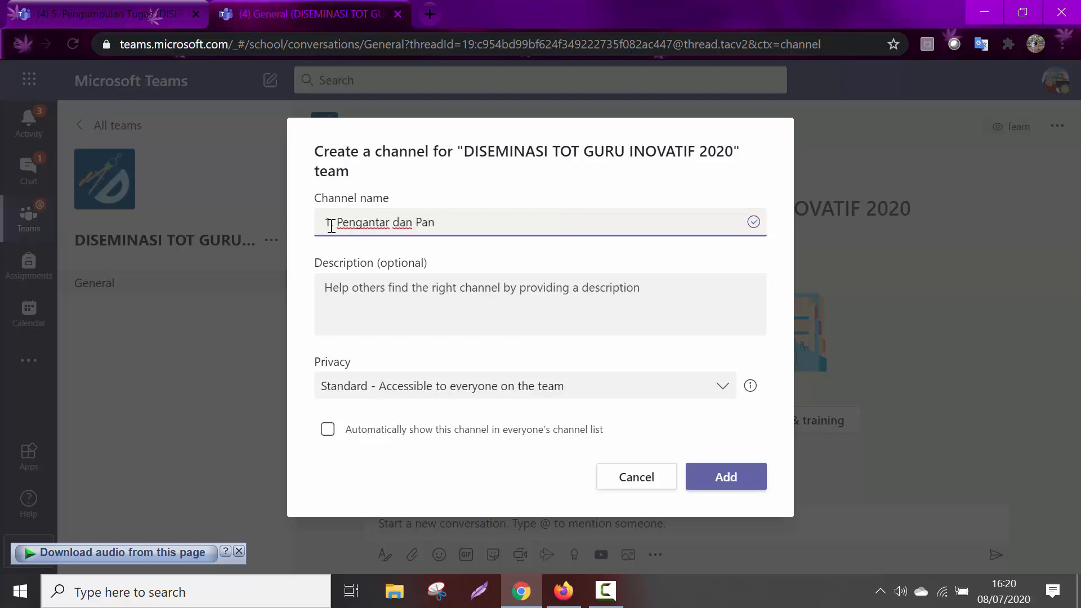
text(duan Program)
click(722, 393)
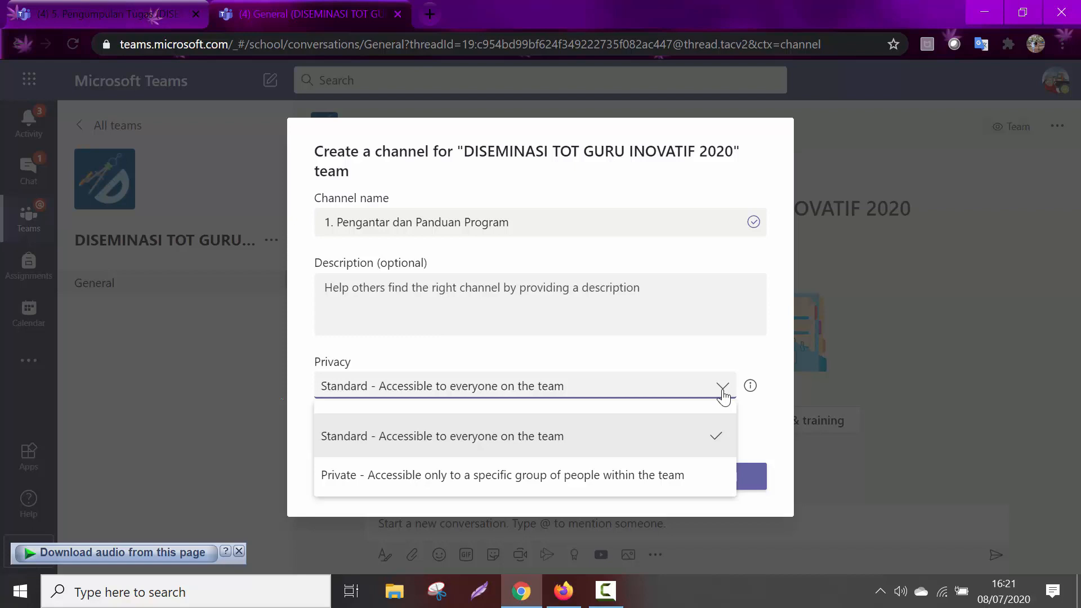
Step: Keep Standard privacy, auto-show the channel in everyone's list, and add it
click(725, 403)
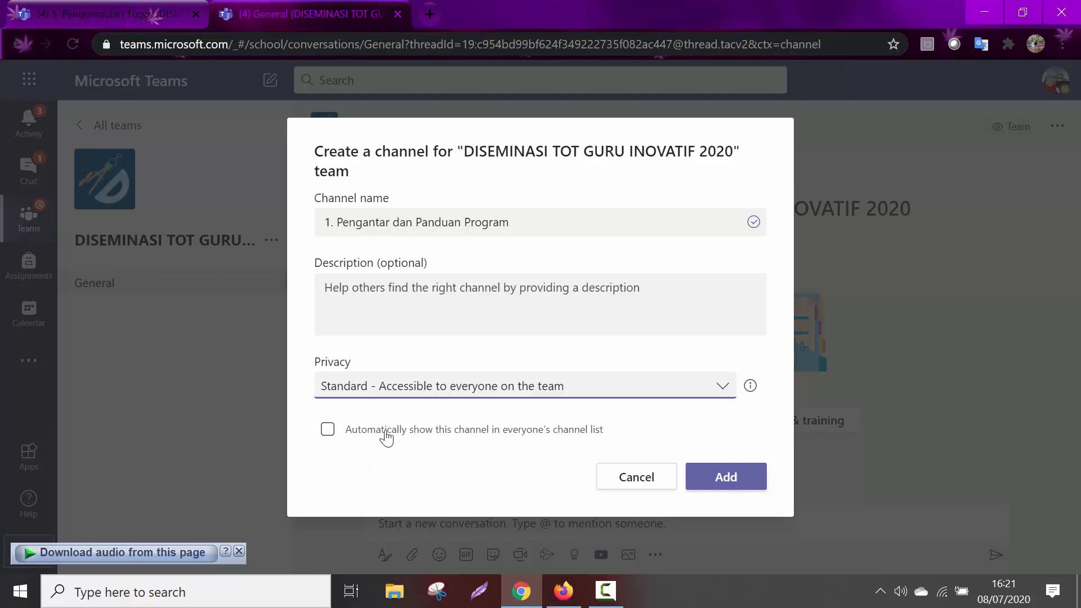
click(326, 432)
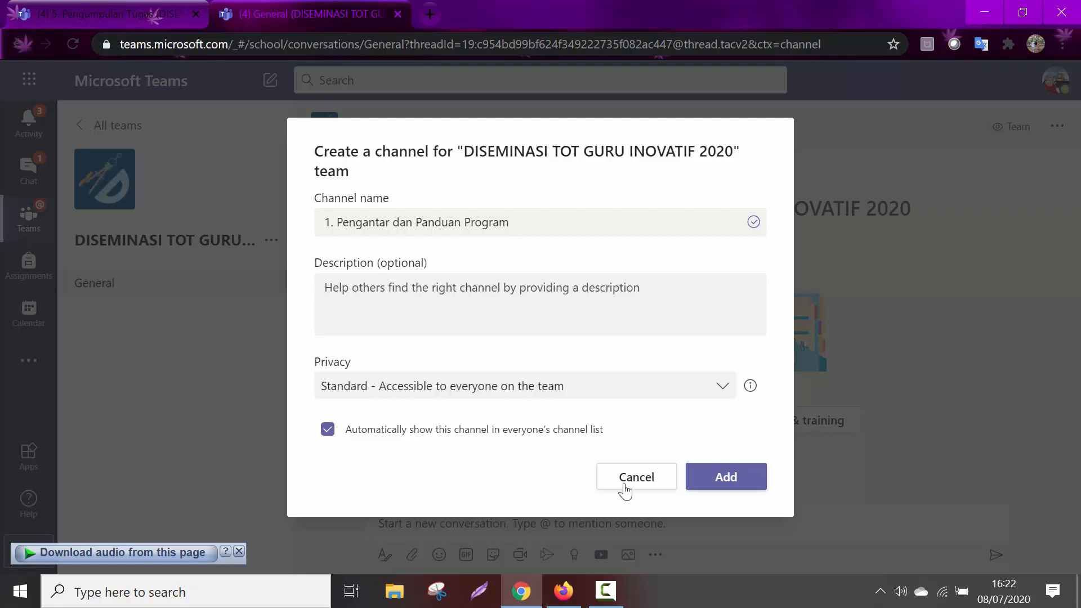
click(737, 485)
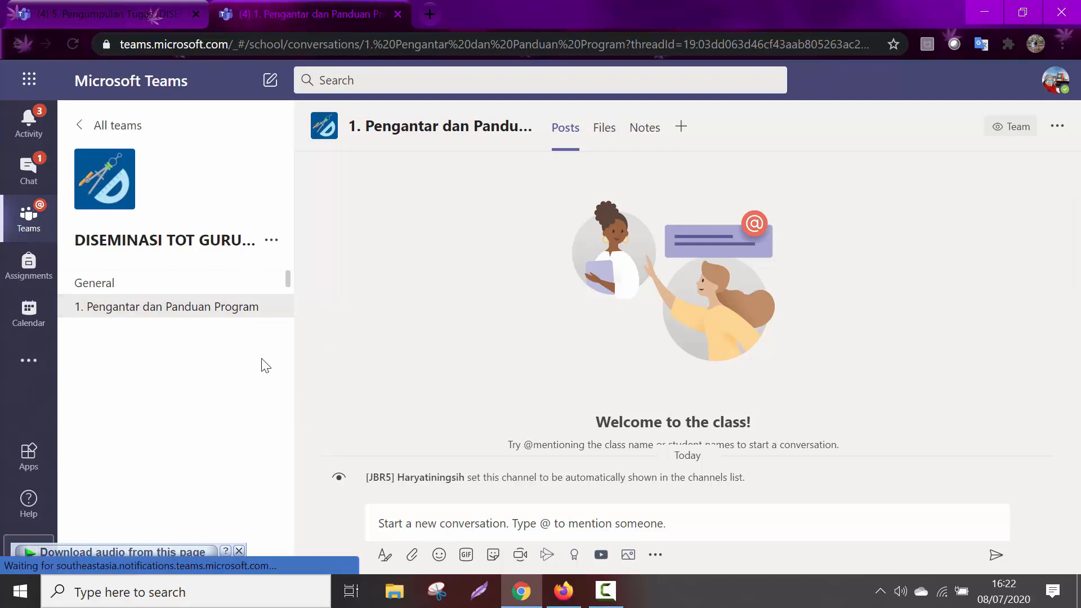
Step: Create a private channel named '2. Pengurus Kelas' and continue to adding members
click(276, 244)
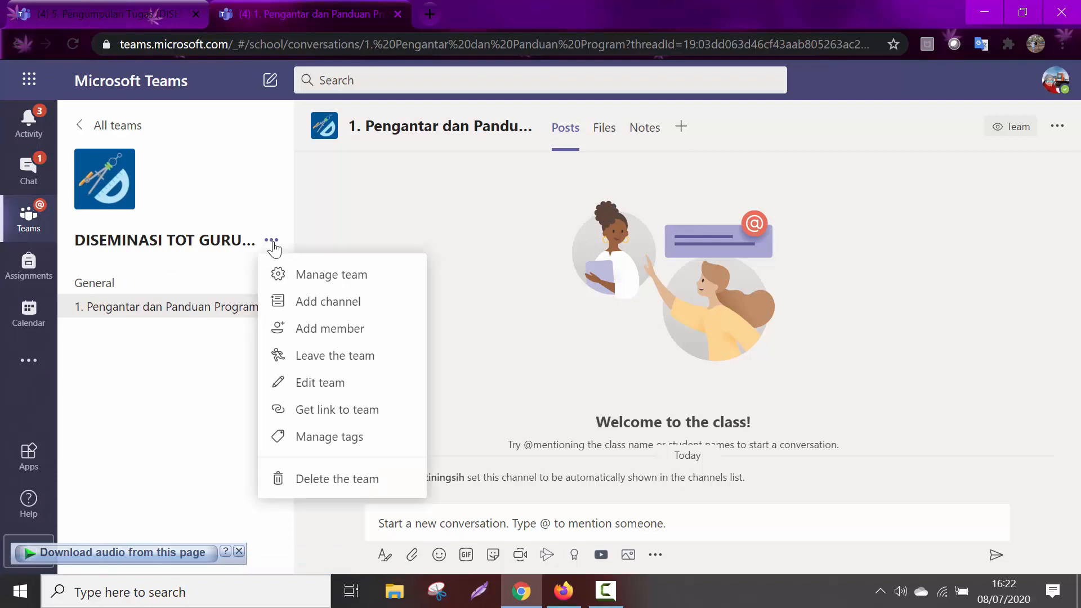
click(313, 304)
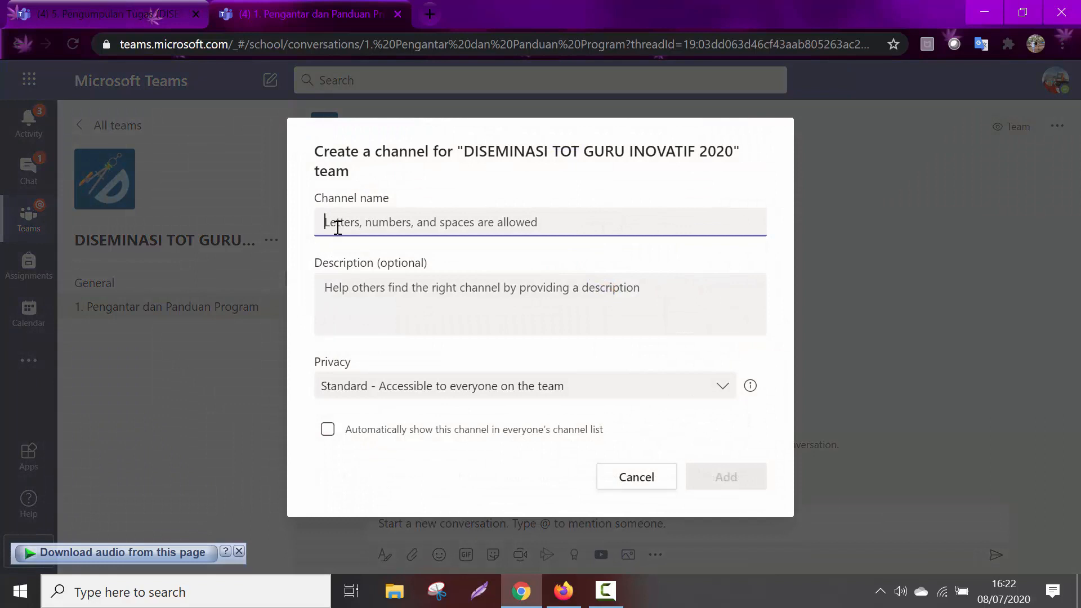
text(2. )
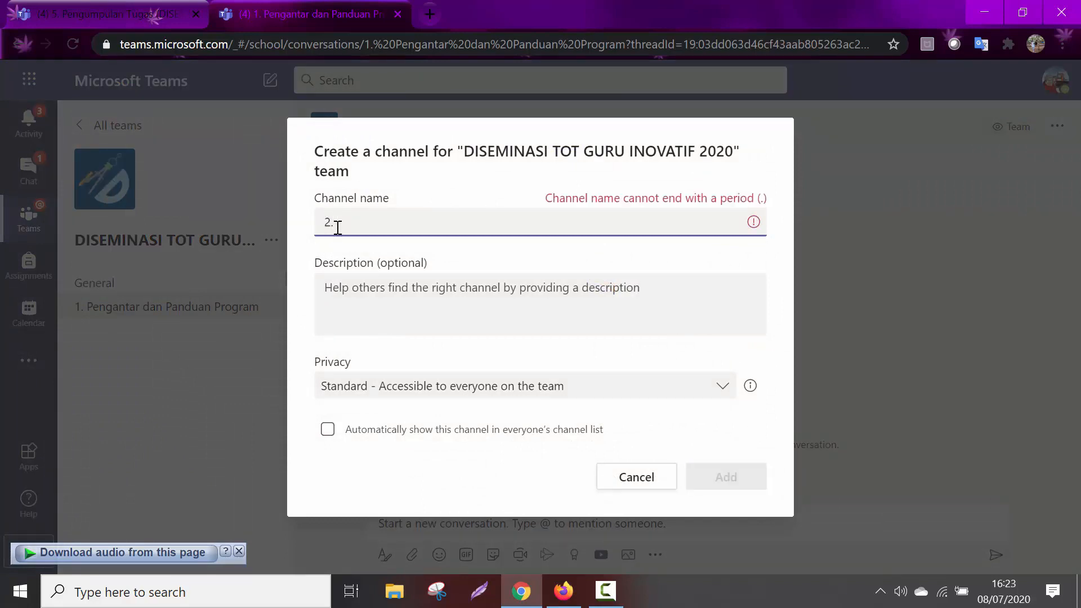
text(Pengurus )
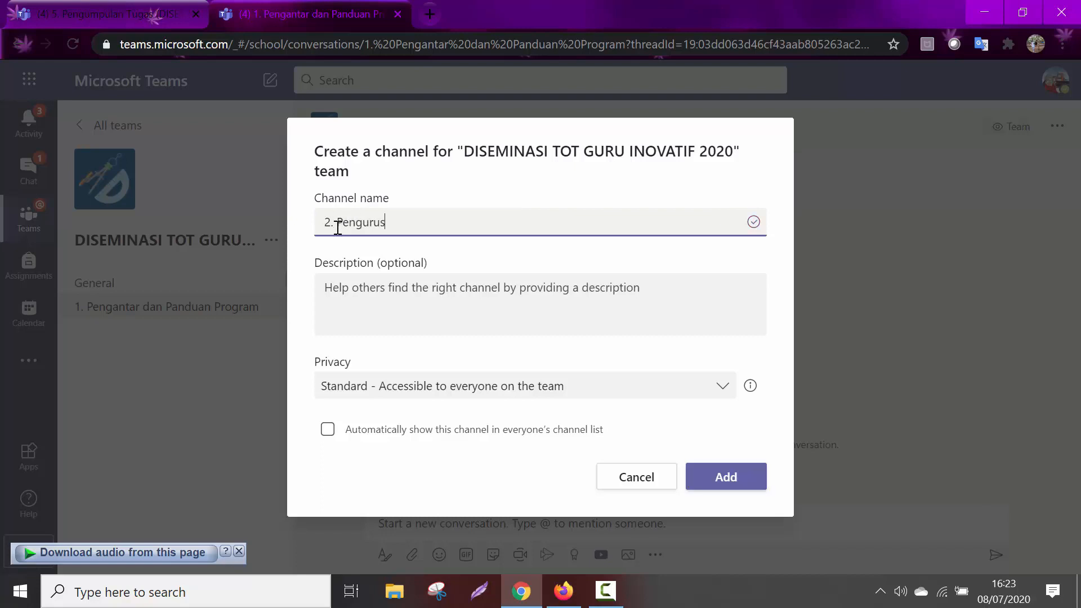
text(Kelas)
click(724, 394)
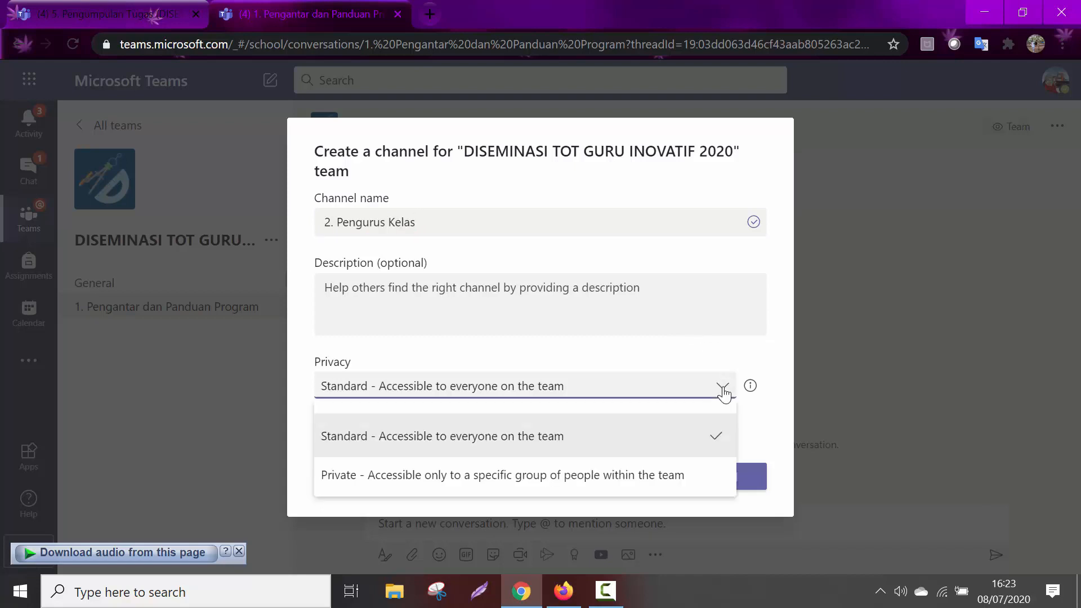
click(362, 482)
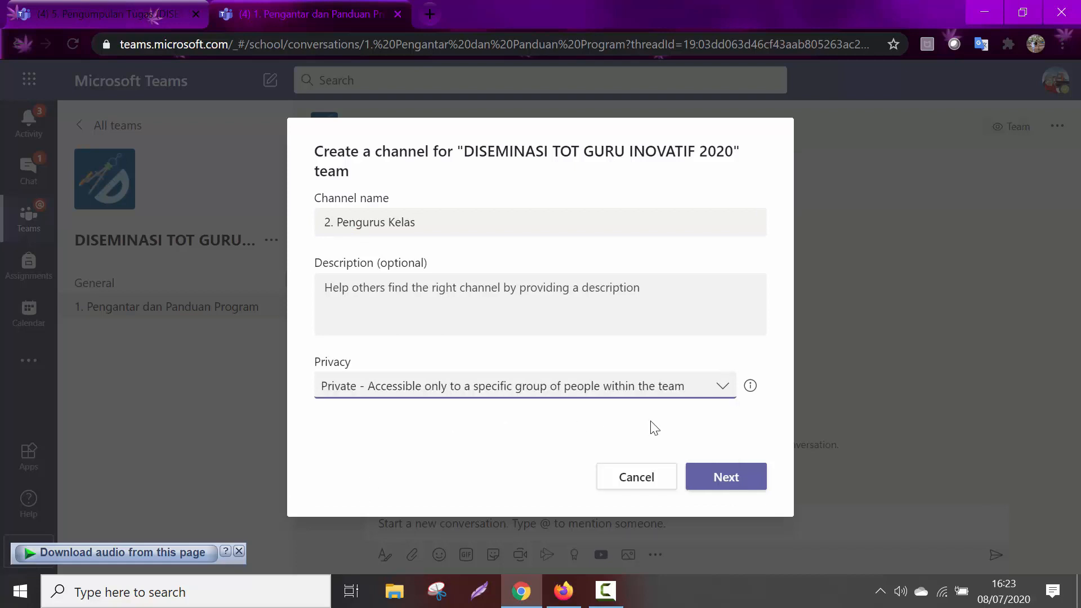
click(728, 483)
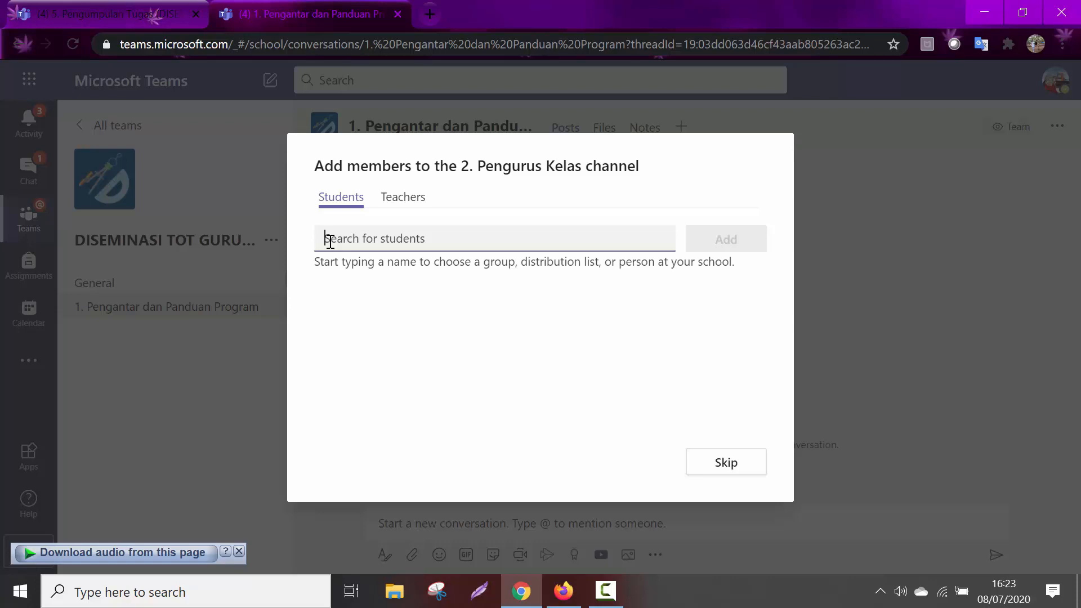
Step: Add two students to '2. Pengurus Kelas', each found by searching and picked from the suggestions
text(sher)
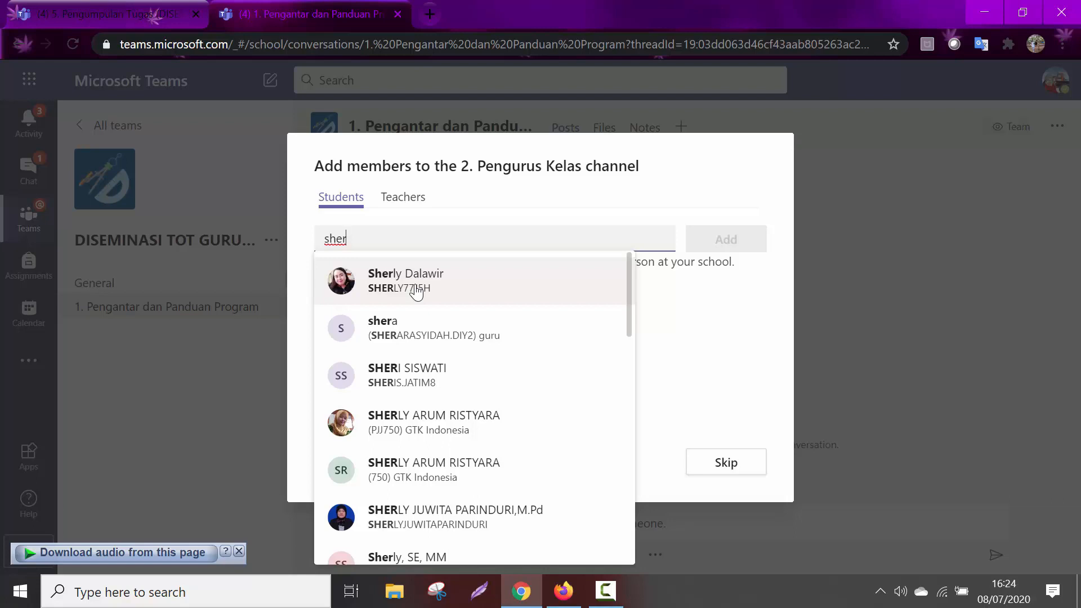
click(416, 291)
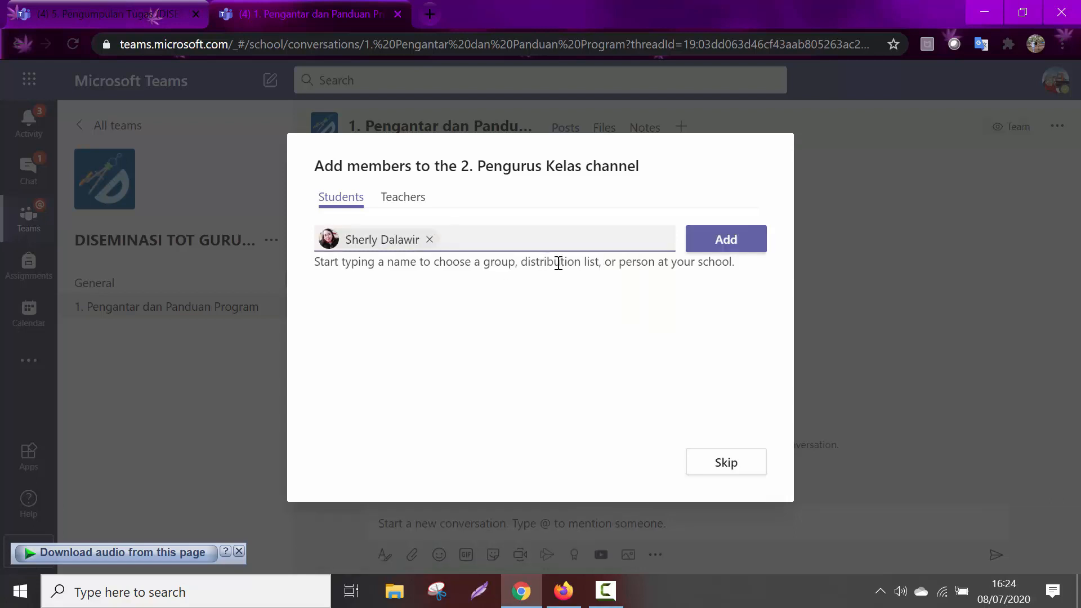
click(718, 252)
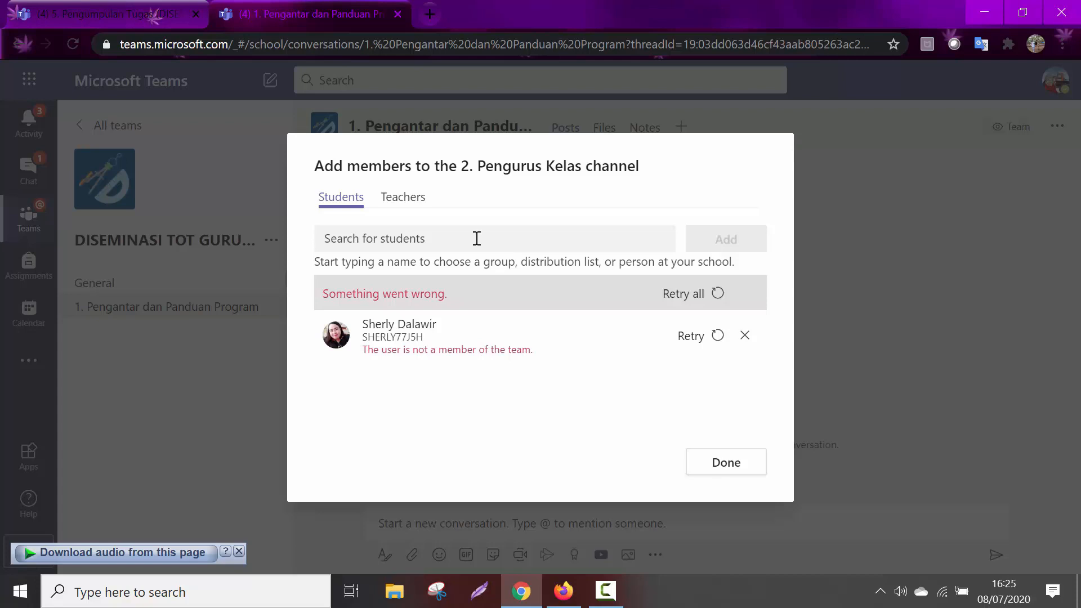
click(353, 238)
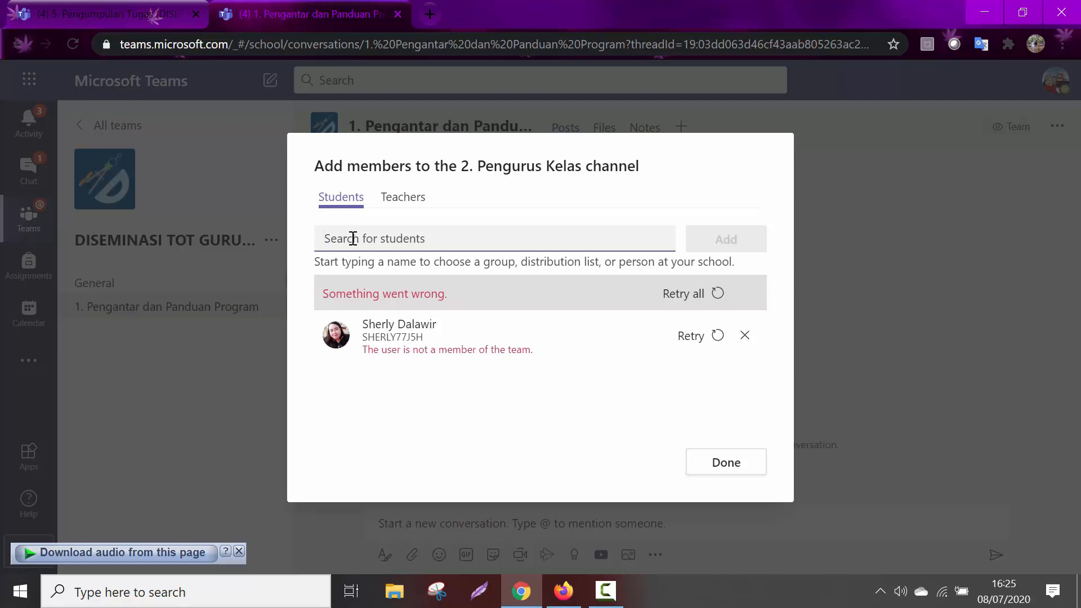
text(ta)
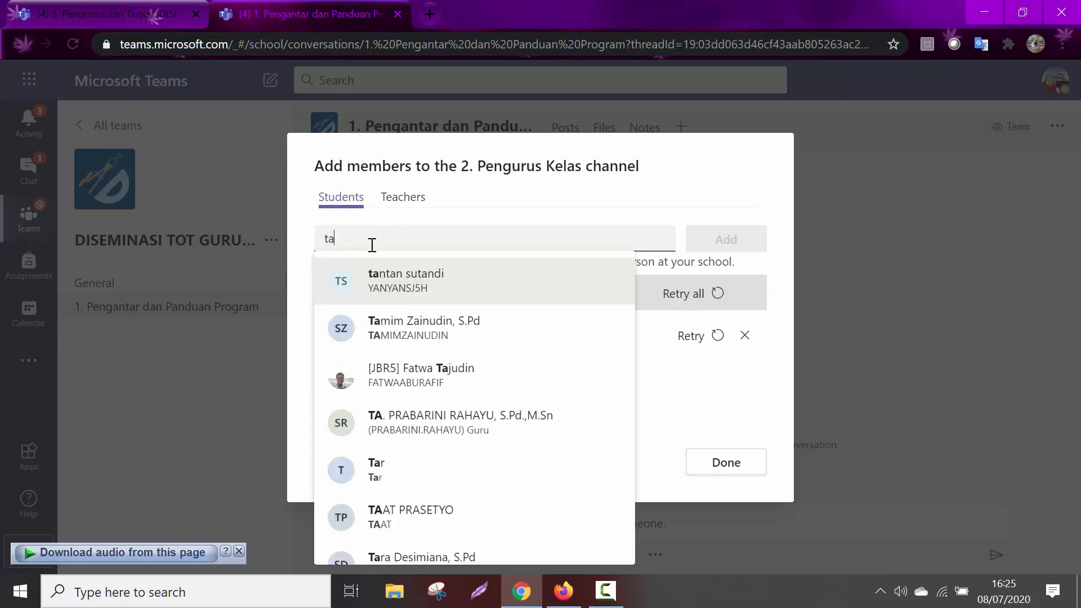
click(411, 277)
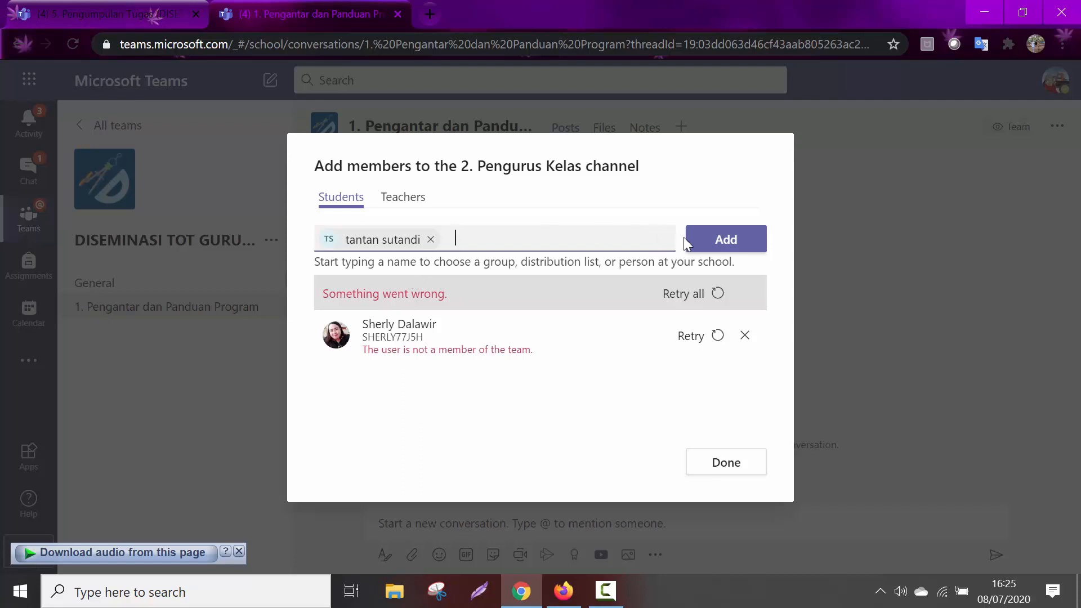
click(732, 241)
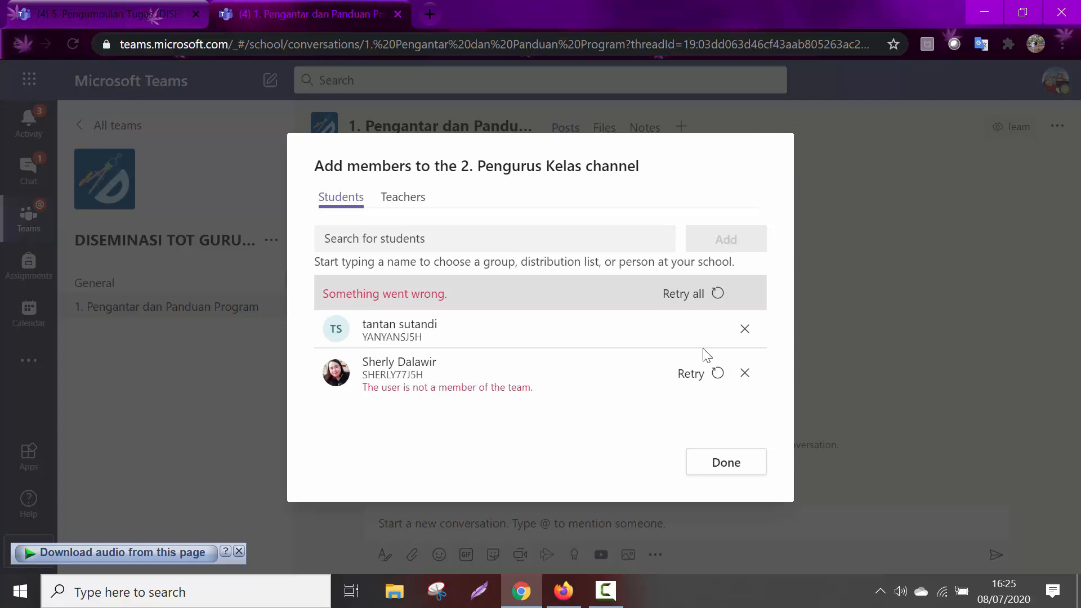
Step: Finish adding members and dismiss the Internet Download Manager licence warning
click(725, 469)
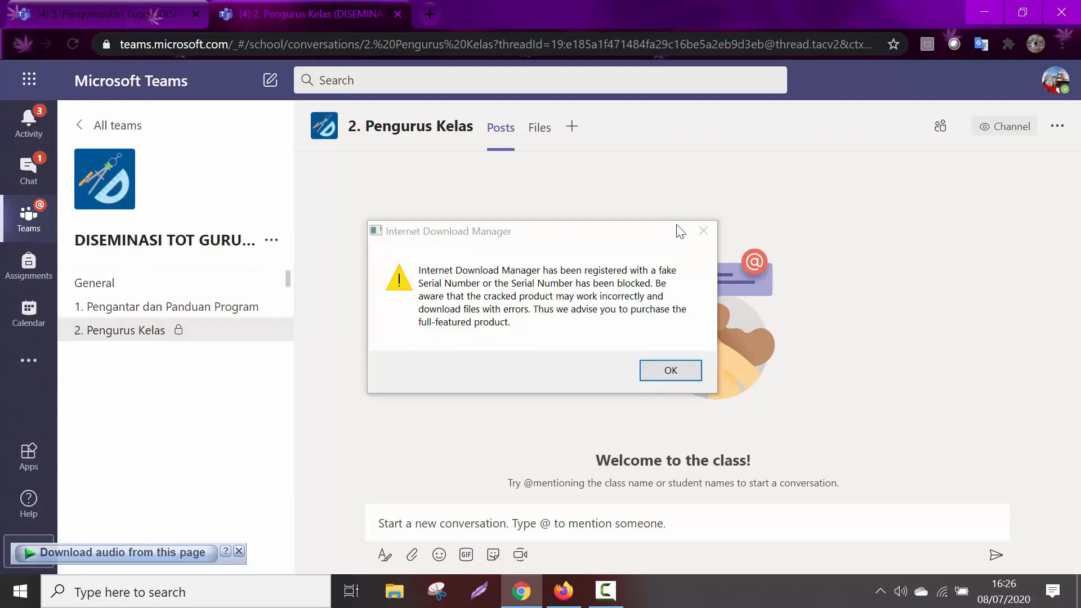
click(703, 230)
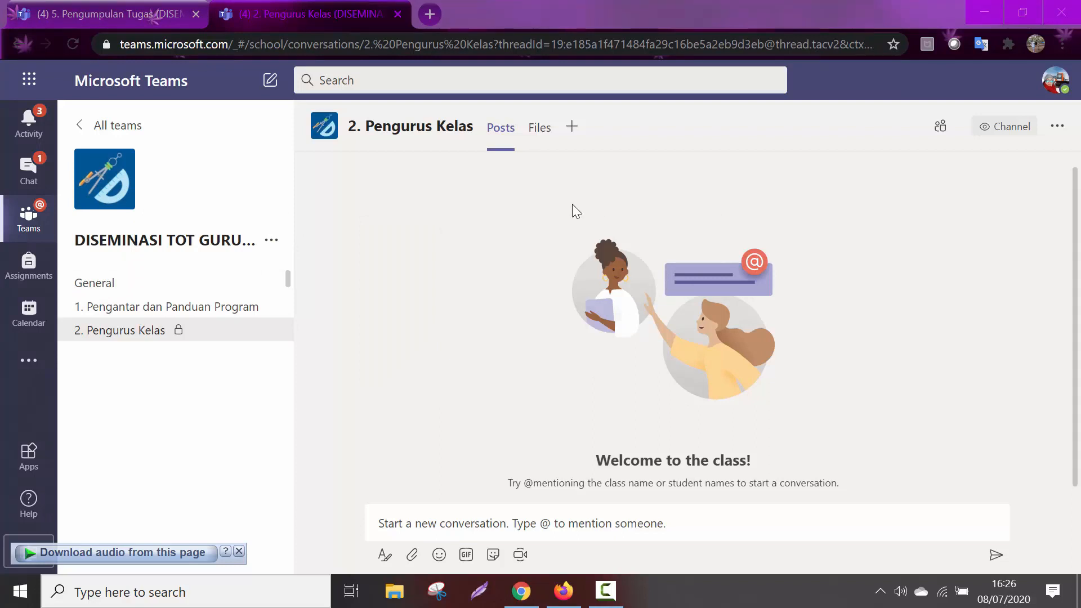
Step: Add a new channel named '3. Materi' to the team
click(271, 240)
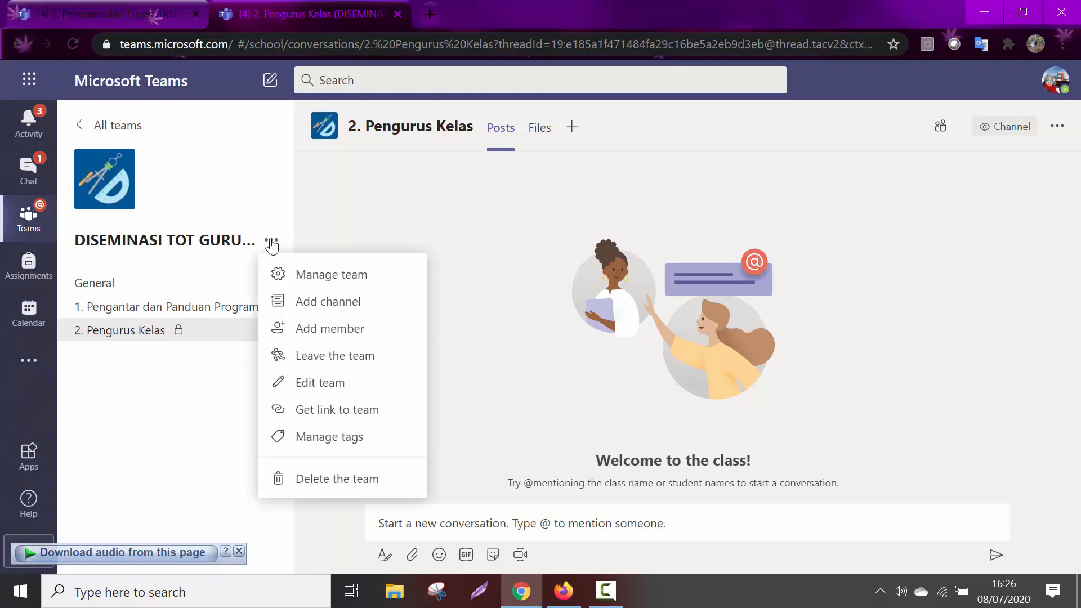
click(314, 303)
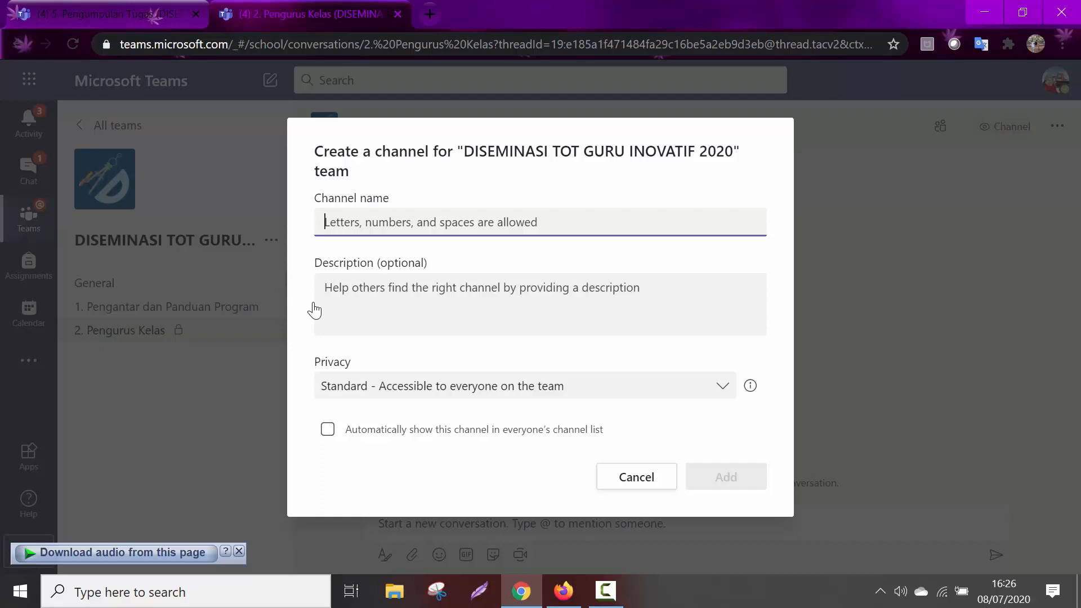
text(3)
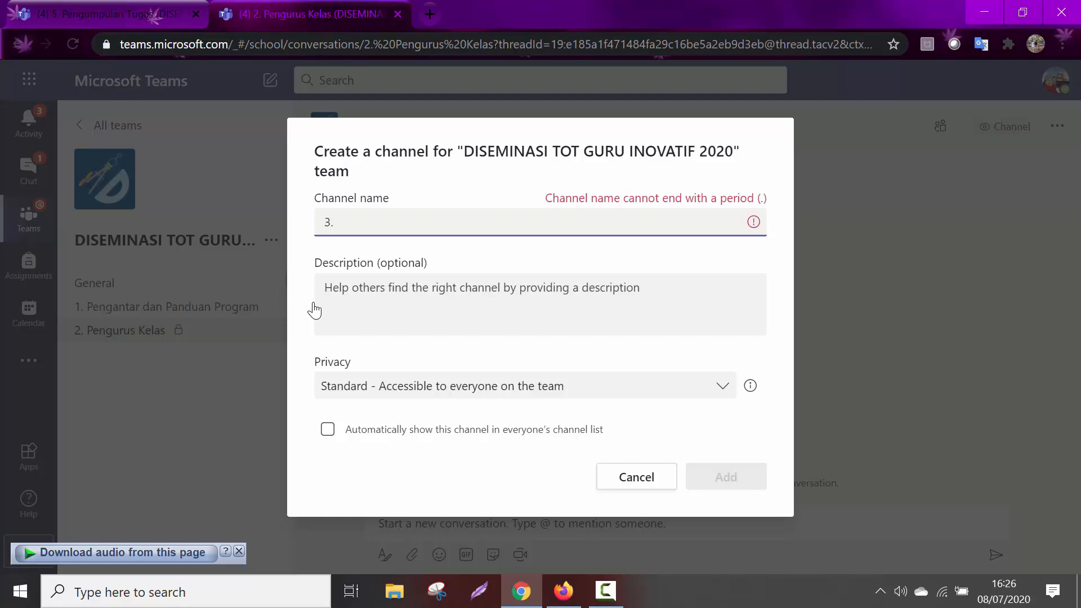
text(. Mat)
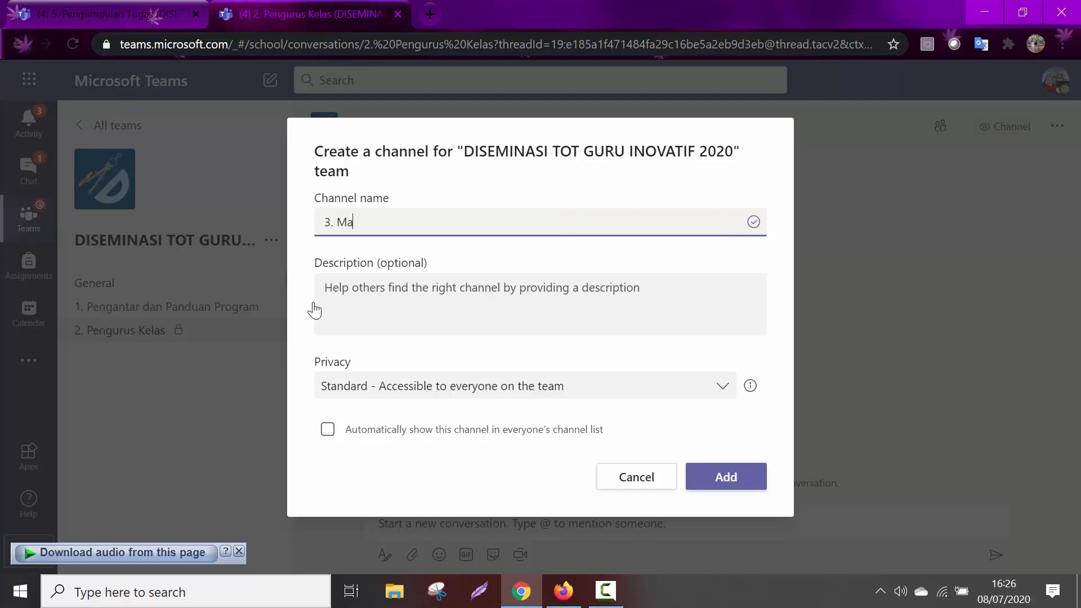
text(eri)
click(735, 477)
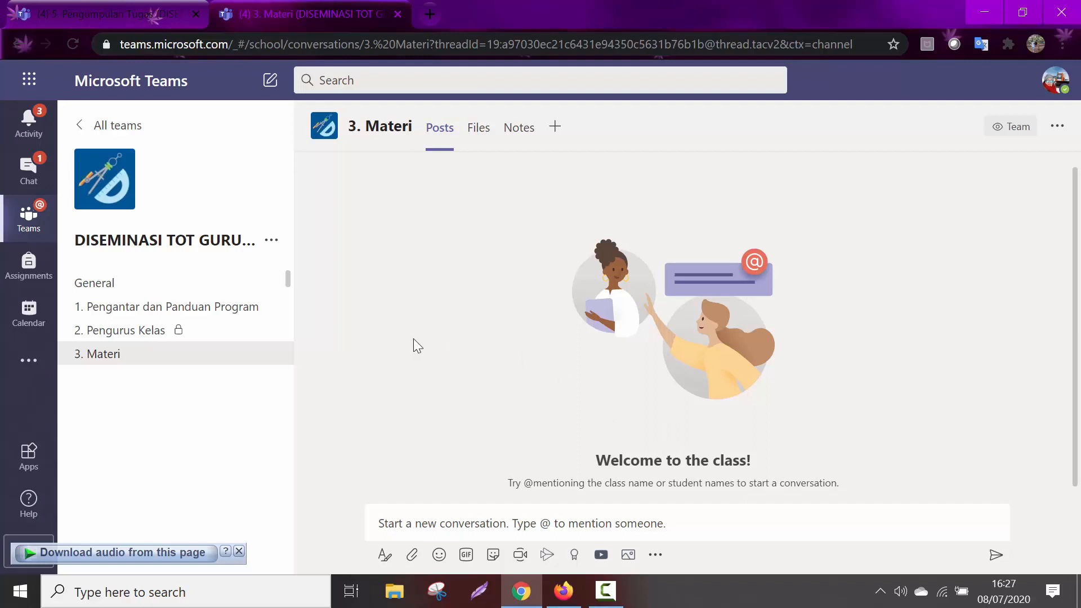
Step: Draft a two-line post: 'Assalamualaikum' and 'Bp. Ibu silahkan di pelajari tutorial cara Reedem Code di MEC'
click(387, 520)
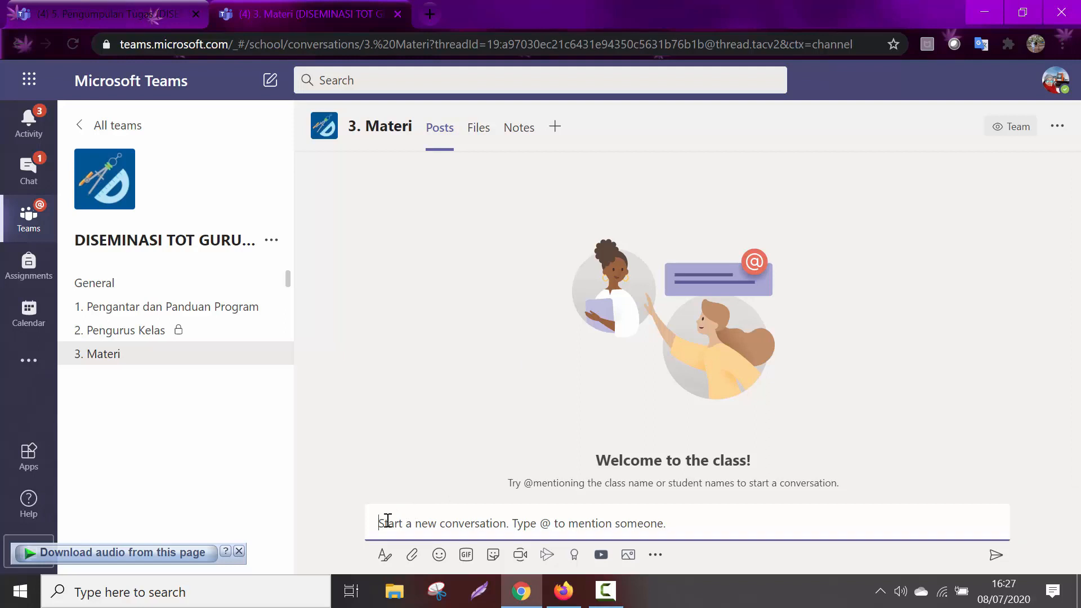
text(A)
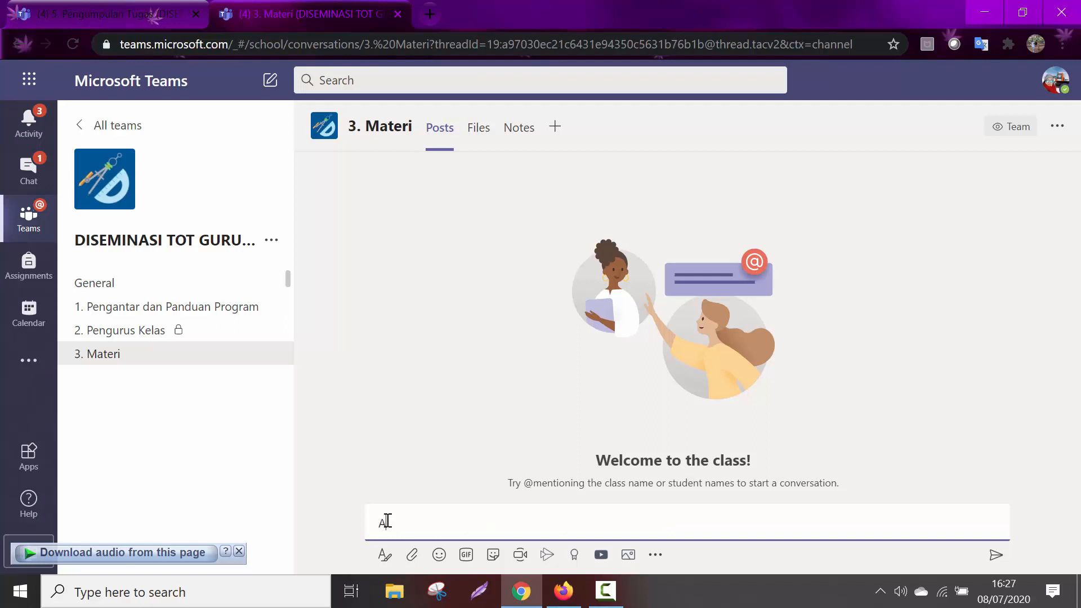
text(ssalamualaikum)
key(shift+Return)
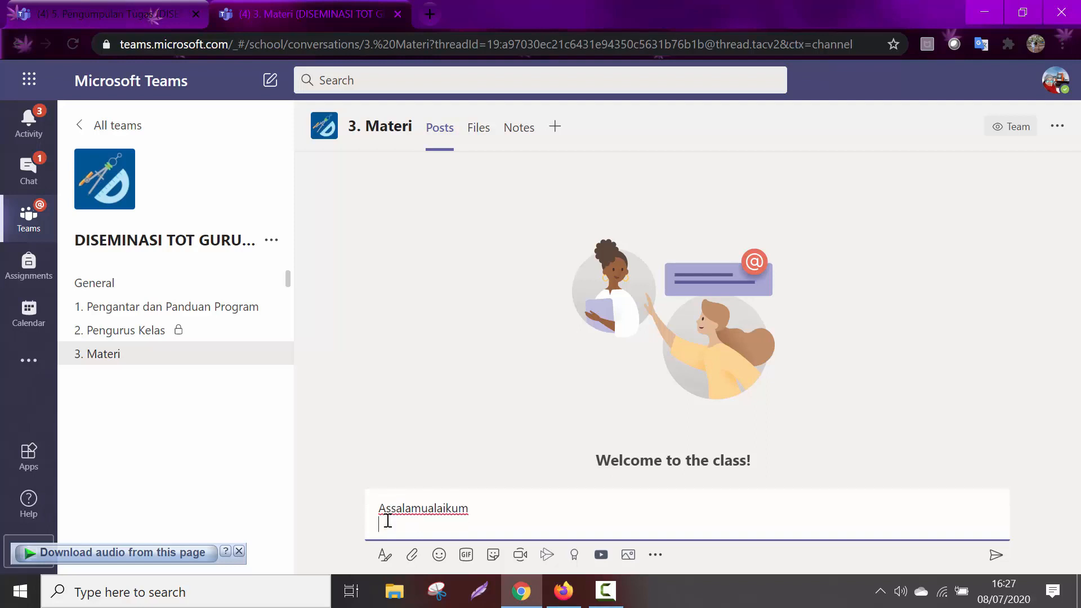
text(Bp. Ibu silahkan di pelaja)
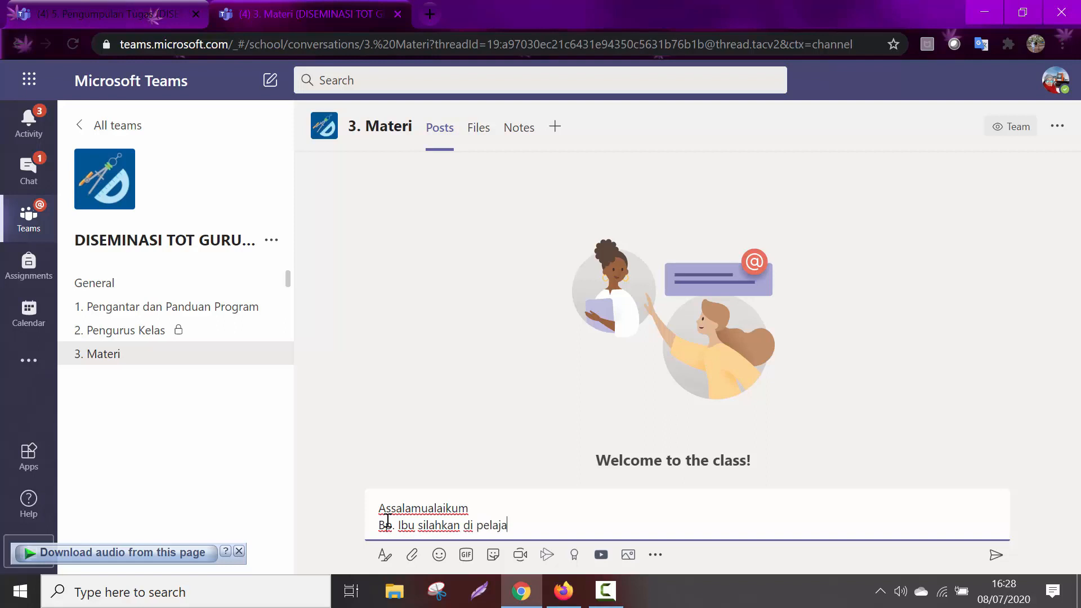
text(ri tutorial untuk)
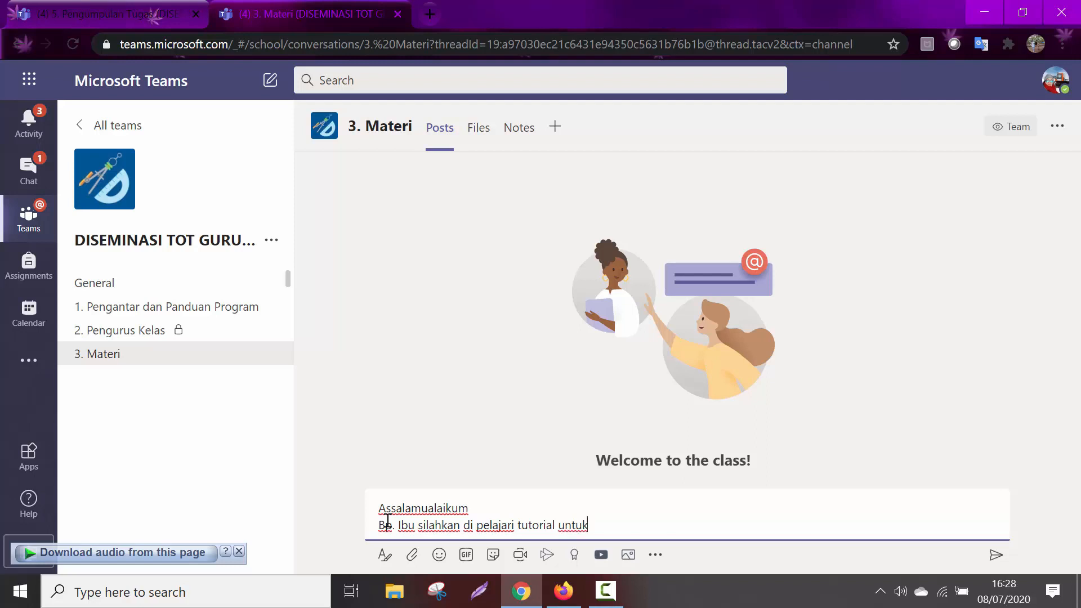
key(BackSpace)
key(BackSpace)
key(BackSpace)
key(BackSpace)
key(BackSpace)
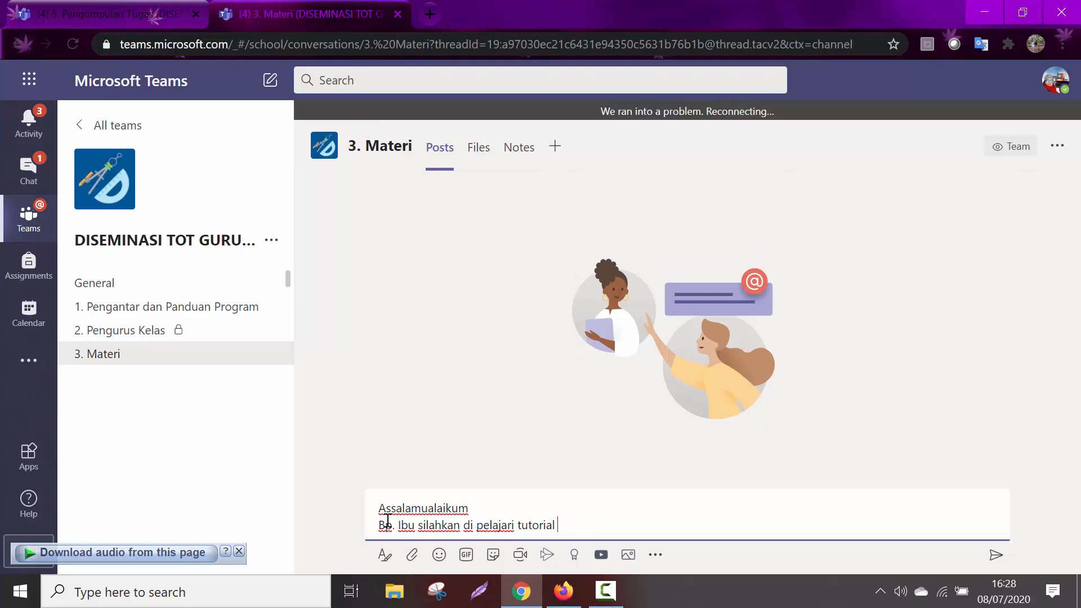
text(cara)
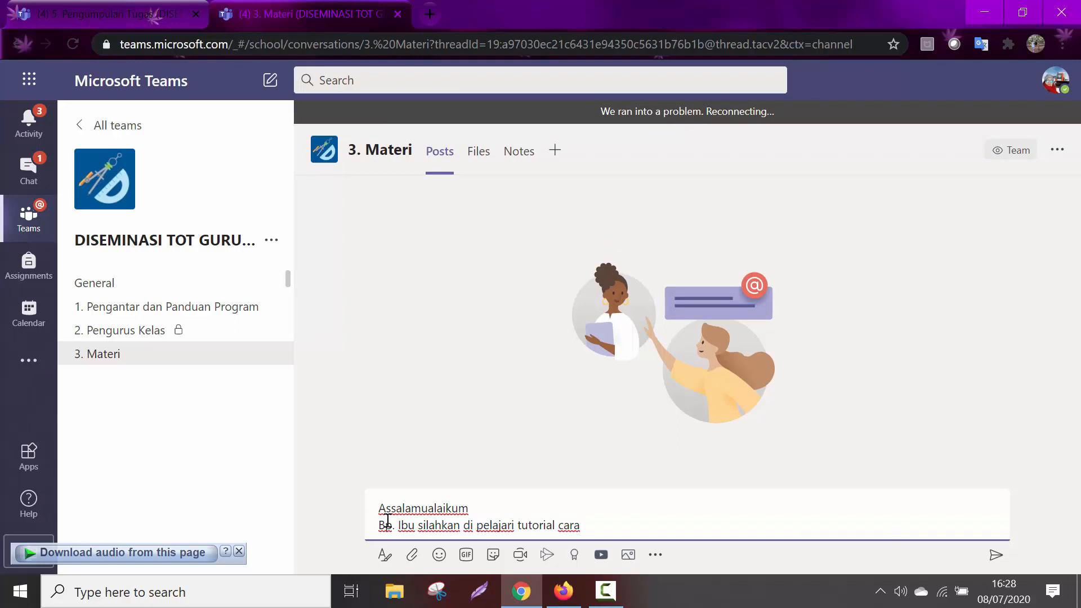
text( Reedem Code di M)
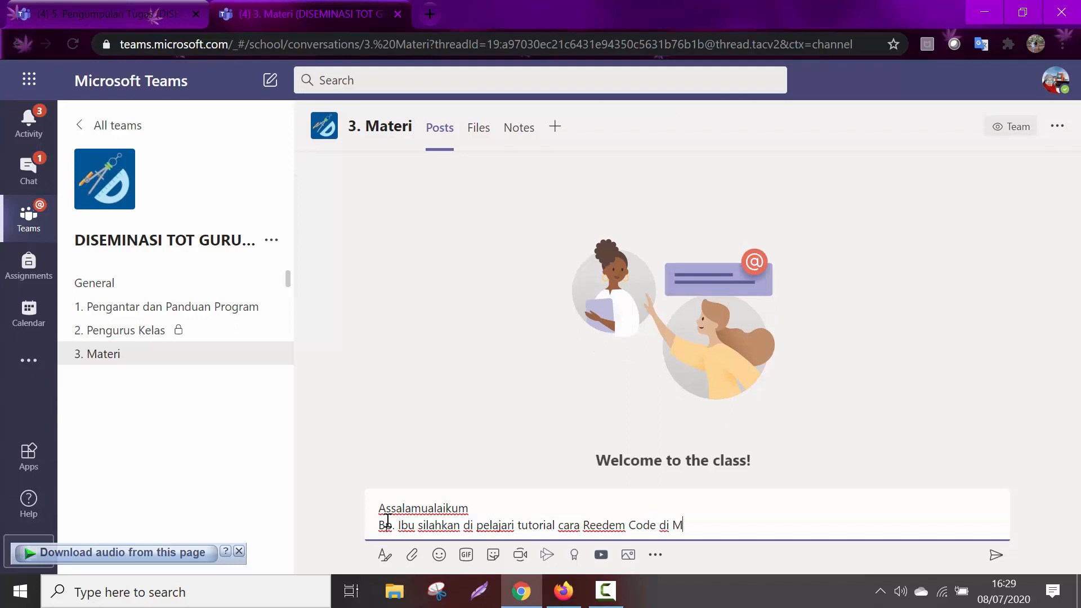
text(EC)
Step: Attach the PART3 redeem-code YouTube tutorial video to the post and send it
click(600, 558)
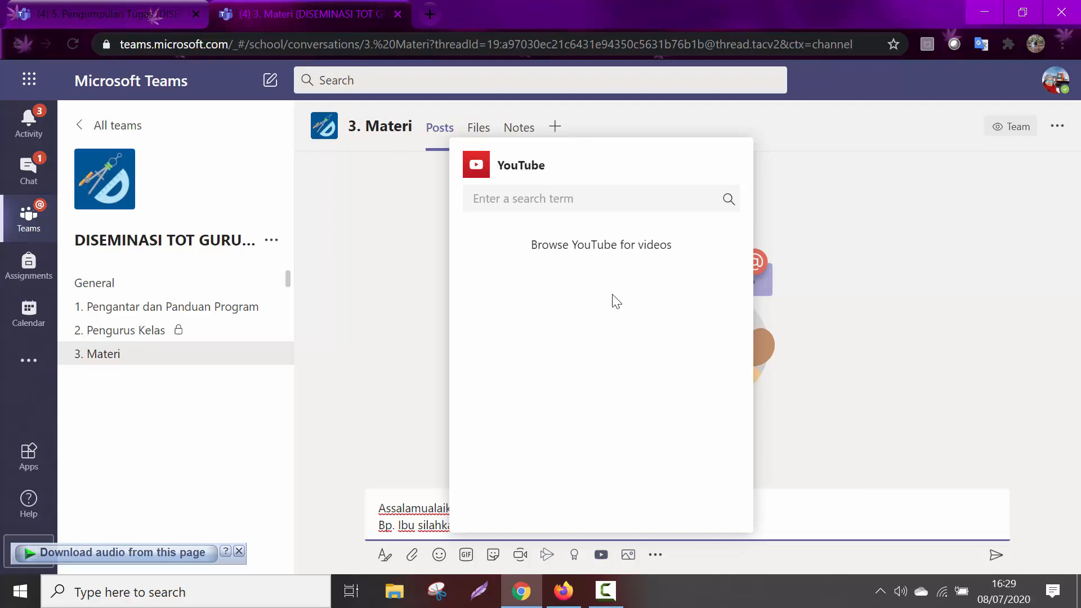
click(494, 205)
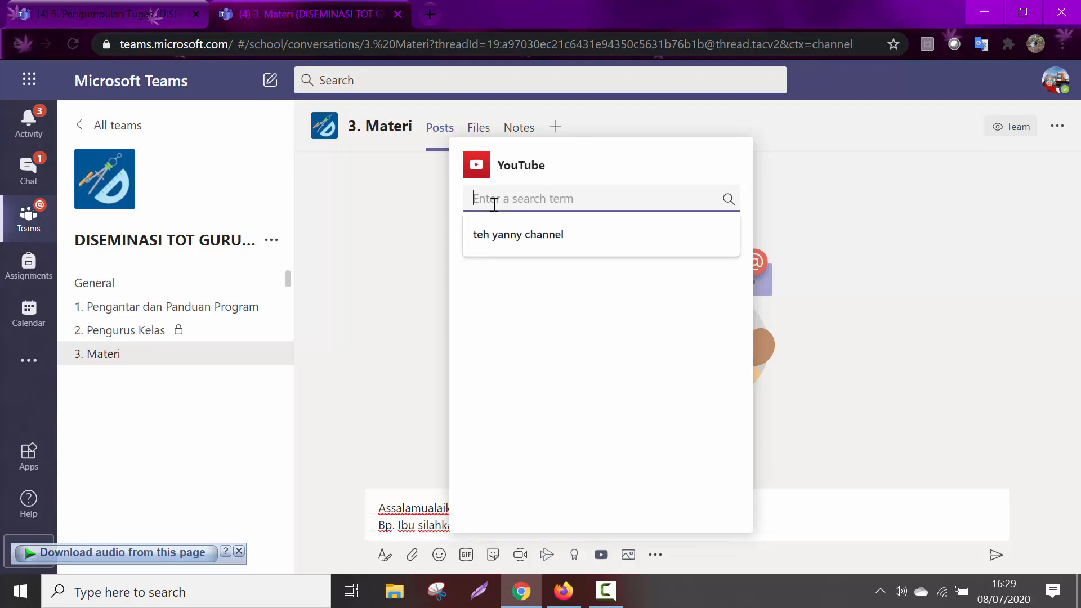
click(514, 237)
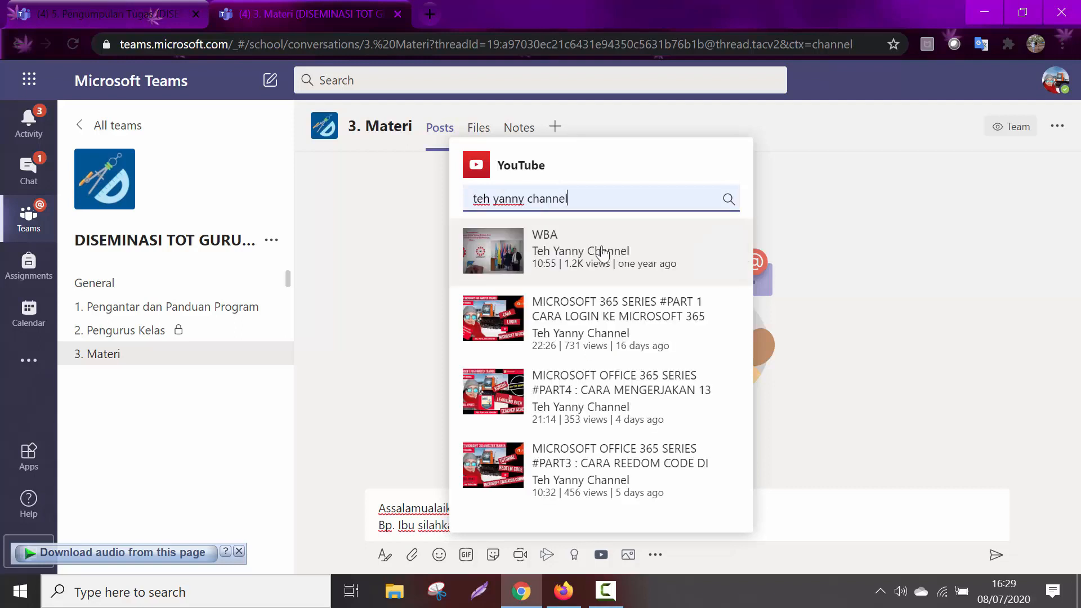
click(589, 463)
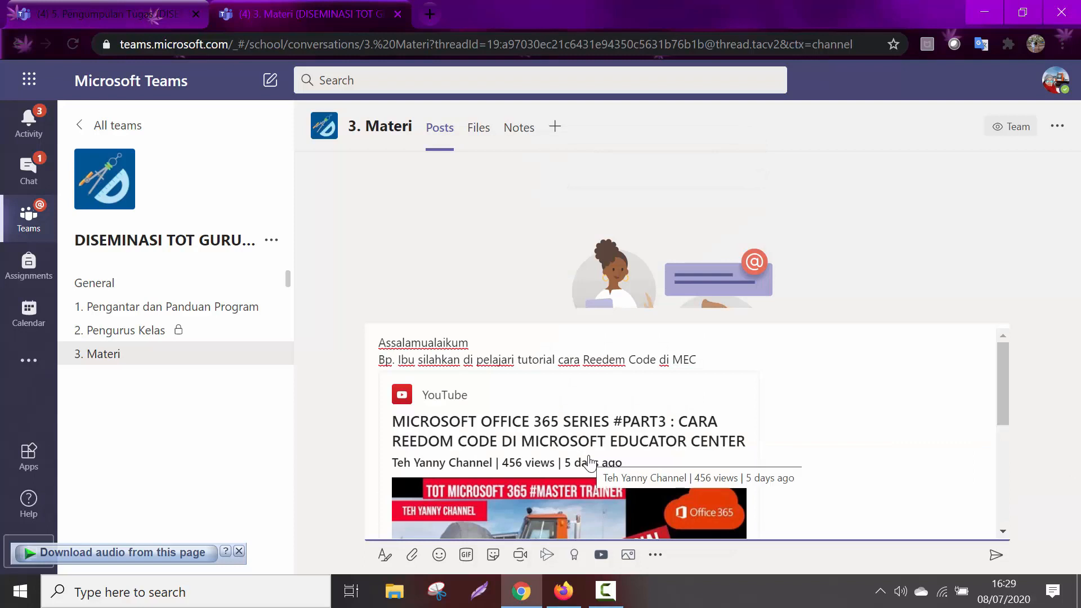
drag(1005, 398, 1005, 518)
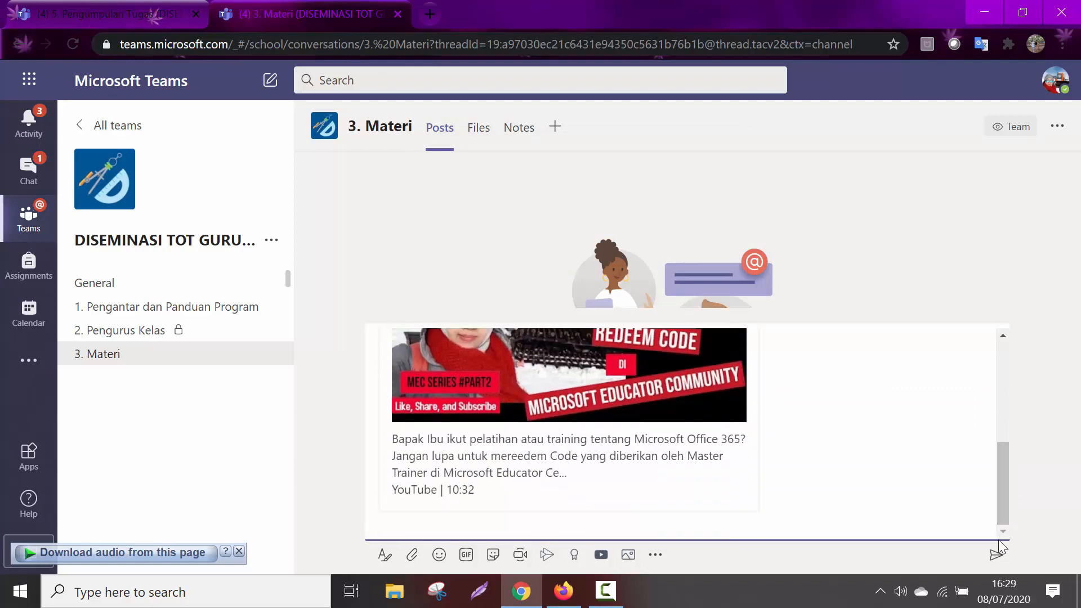
click(995, 558)
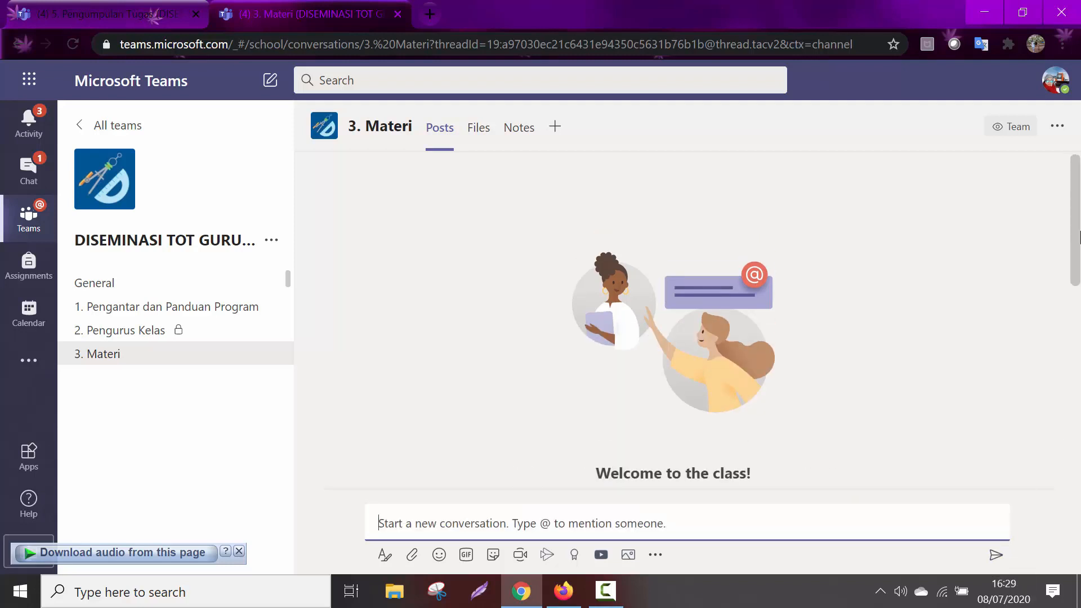
drag(1080, 238, 1076, 383)
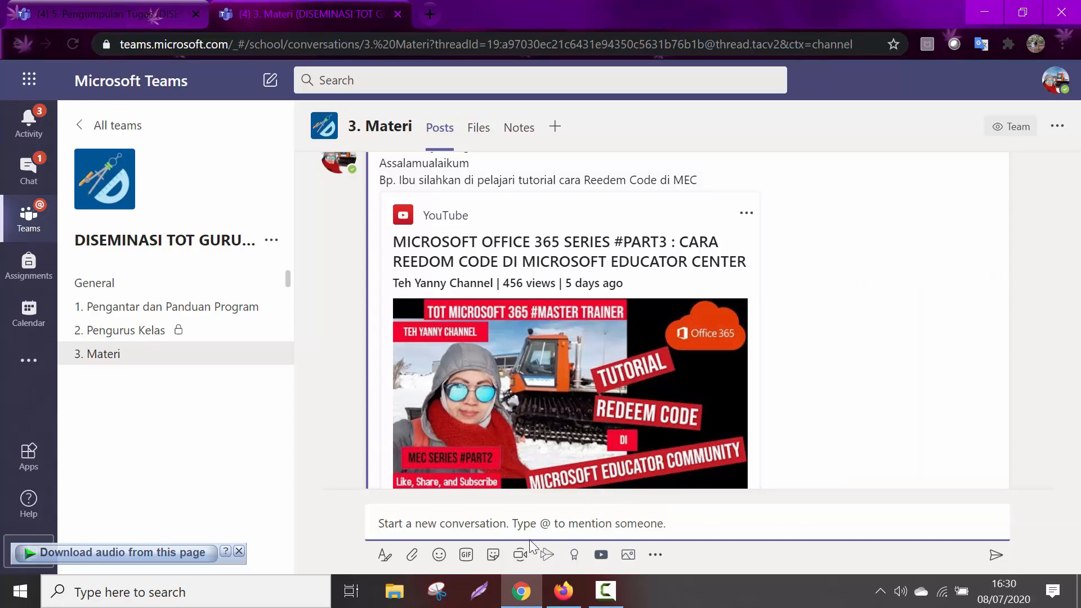
click(411, 555)
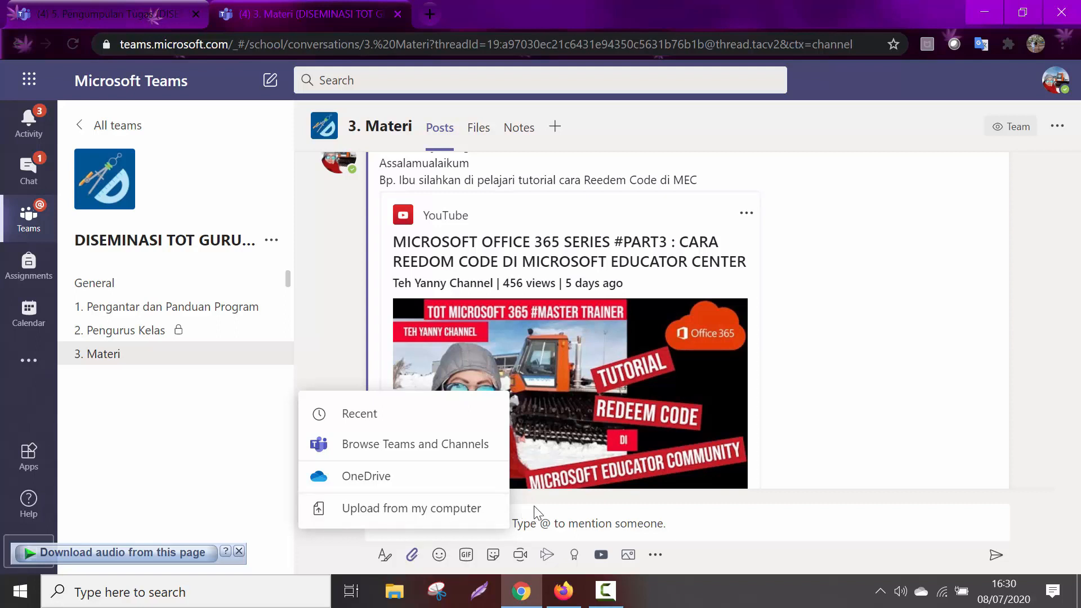
click(853, 511)
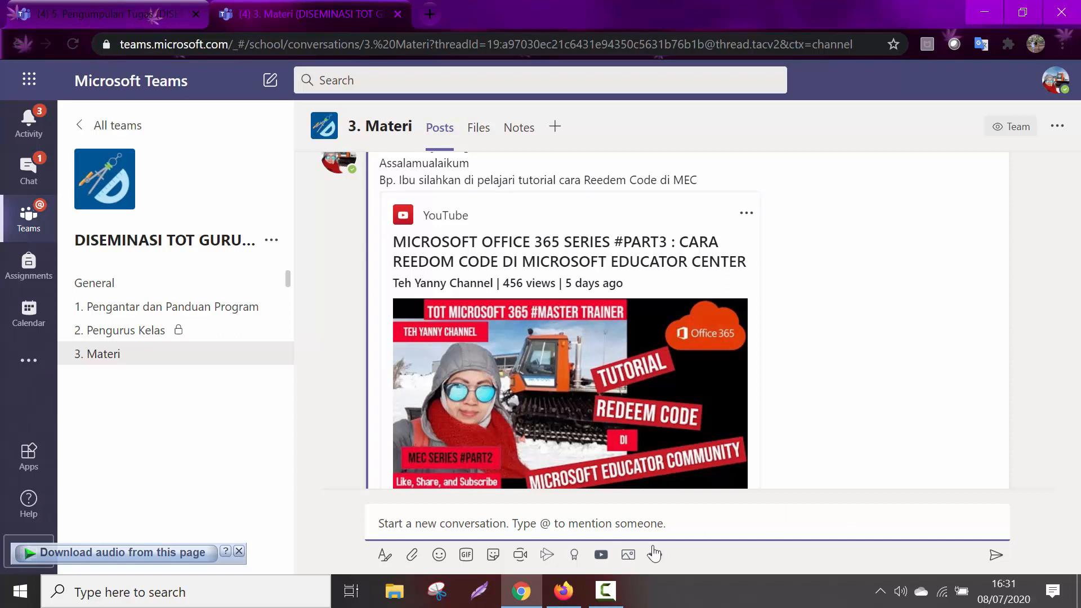
click(396, 525)
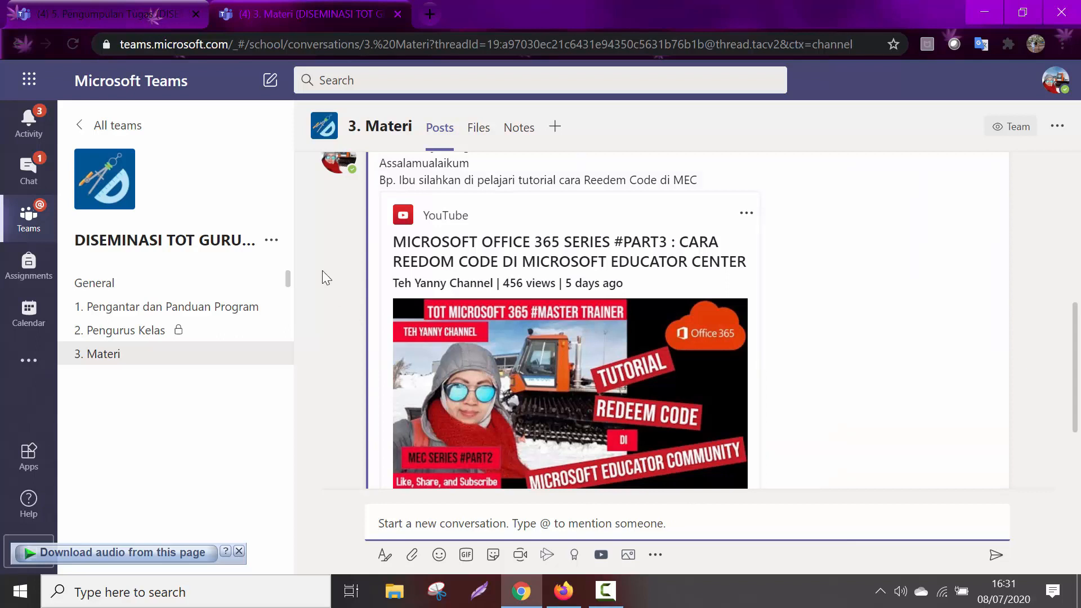
Step: Add a channel named '4. Pengumpulan Tugas' to the team, then go to General
click(272, 241)
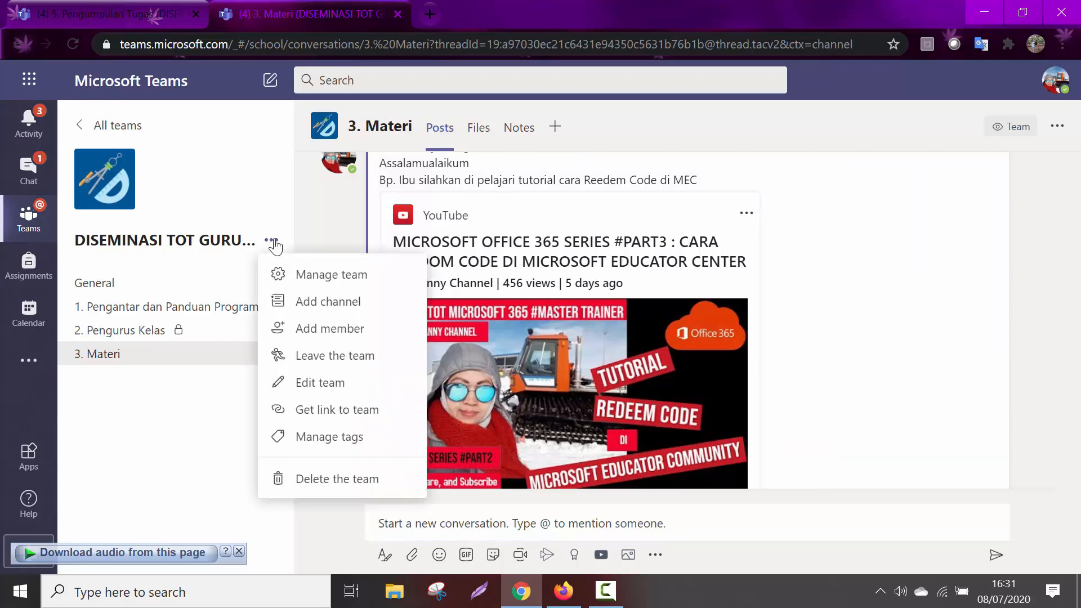
click(316, 305)
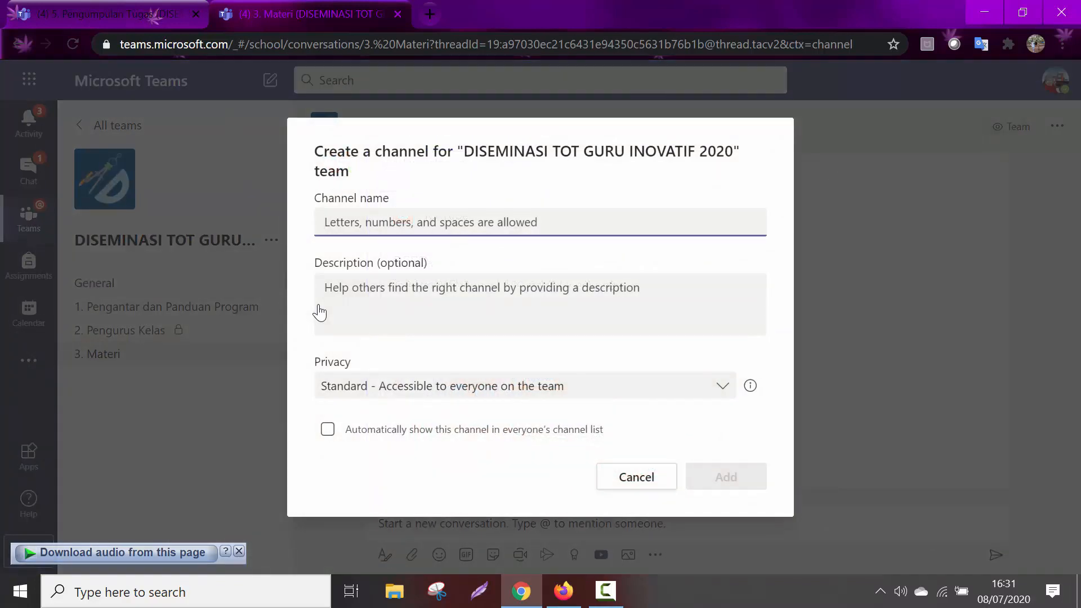
text(4)
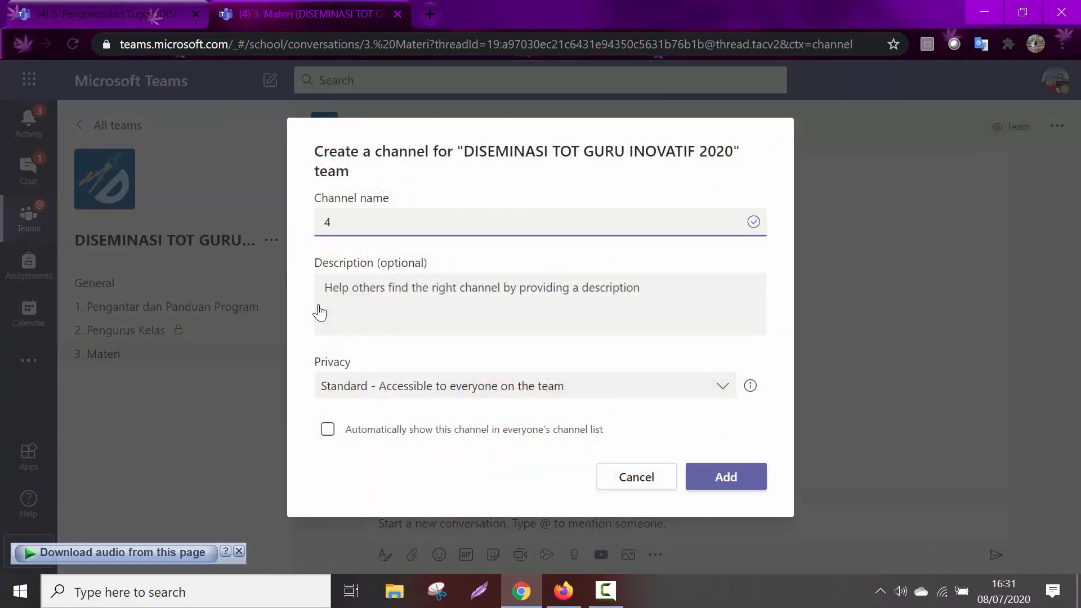
text(. P)
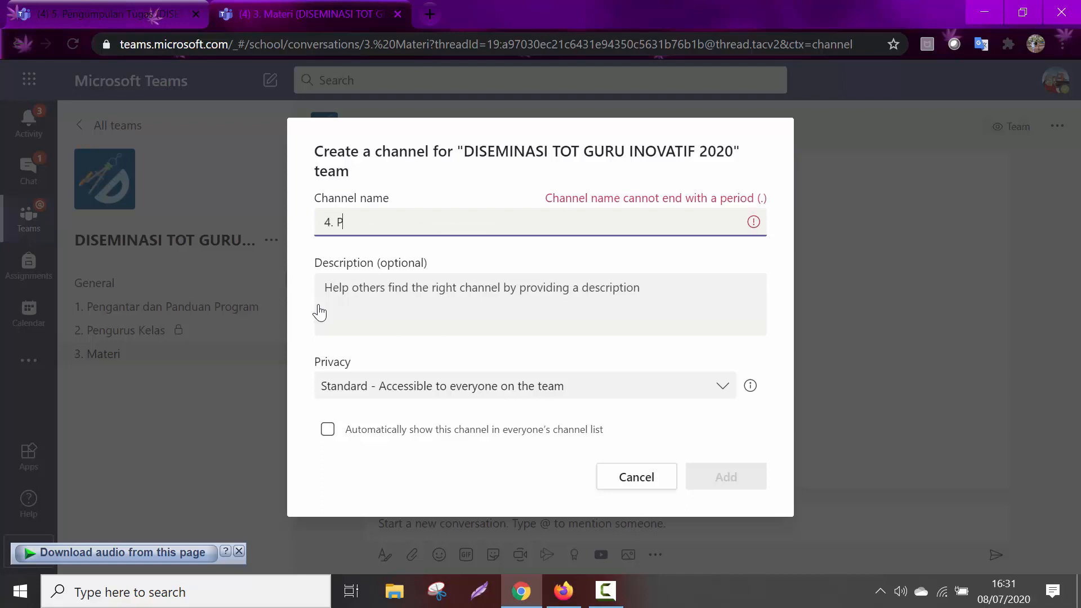
text(engum)
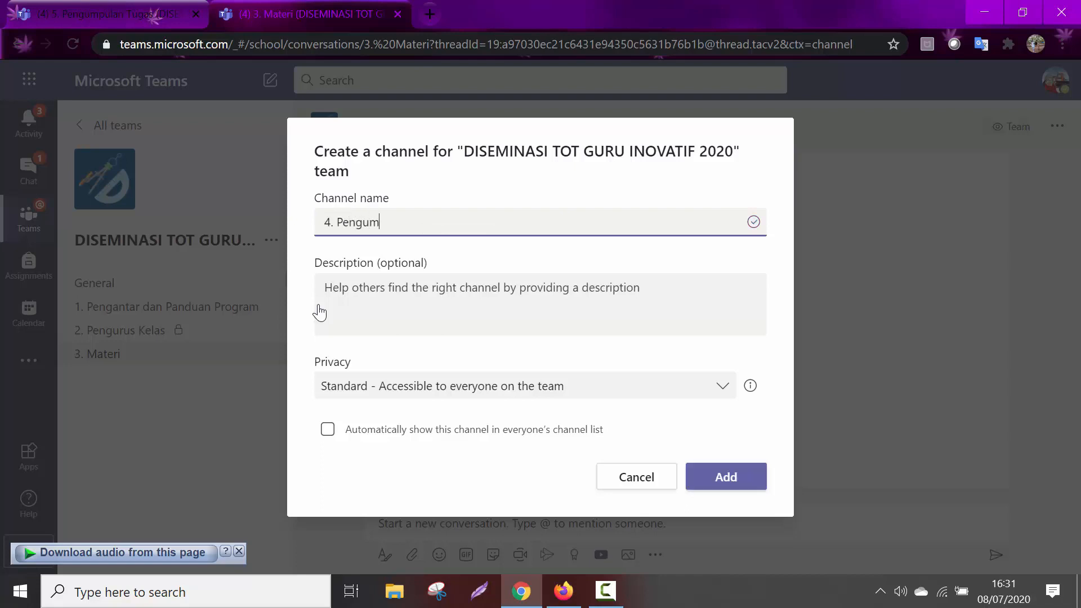
text(pulan Tugas)
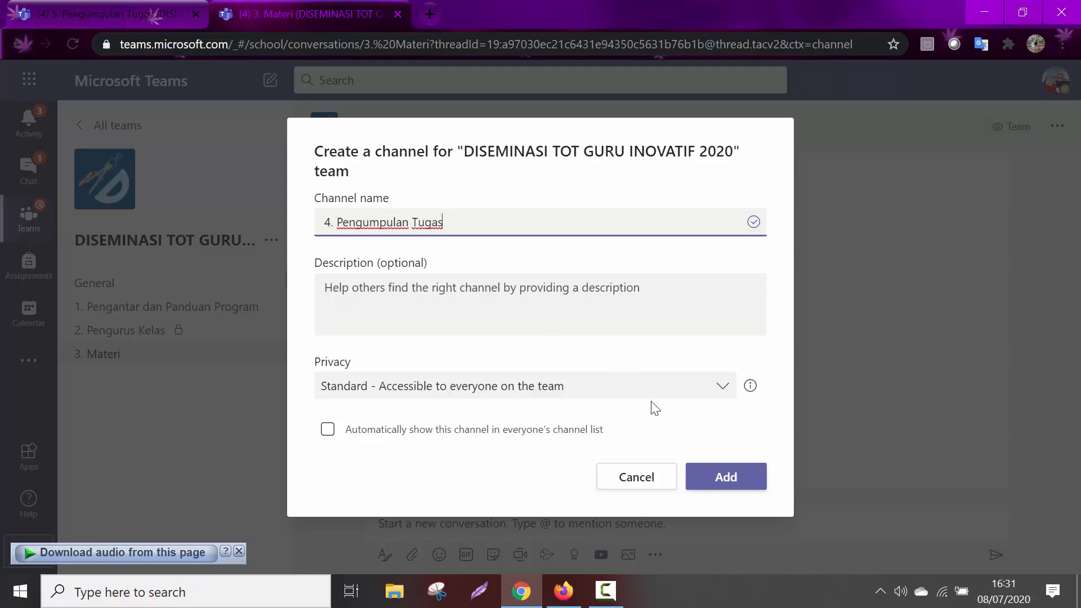
click(720, 478)
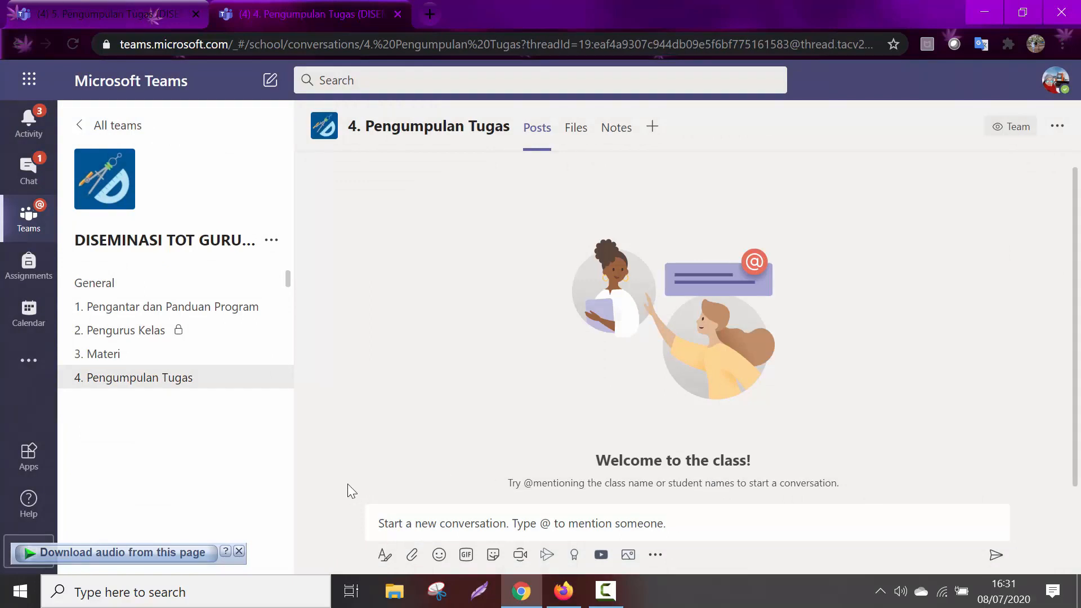
click(104, 285)
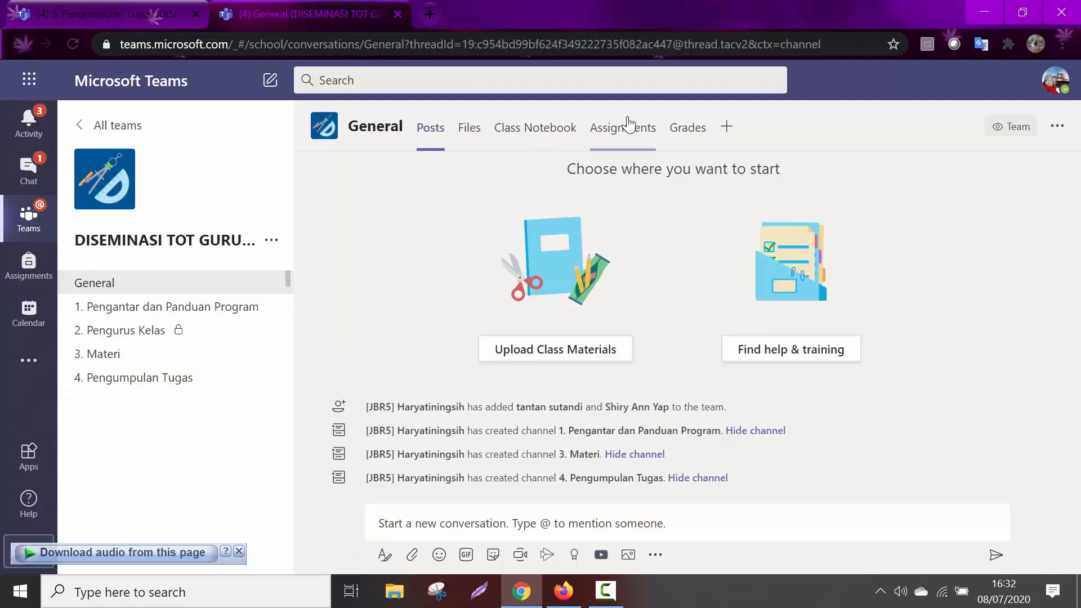
Step: Set up Assignments in the General channel and bring up the Create choices
click(627, 126)
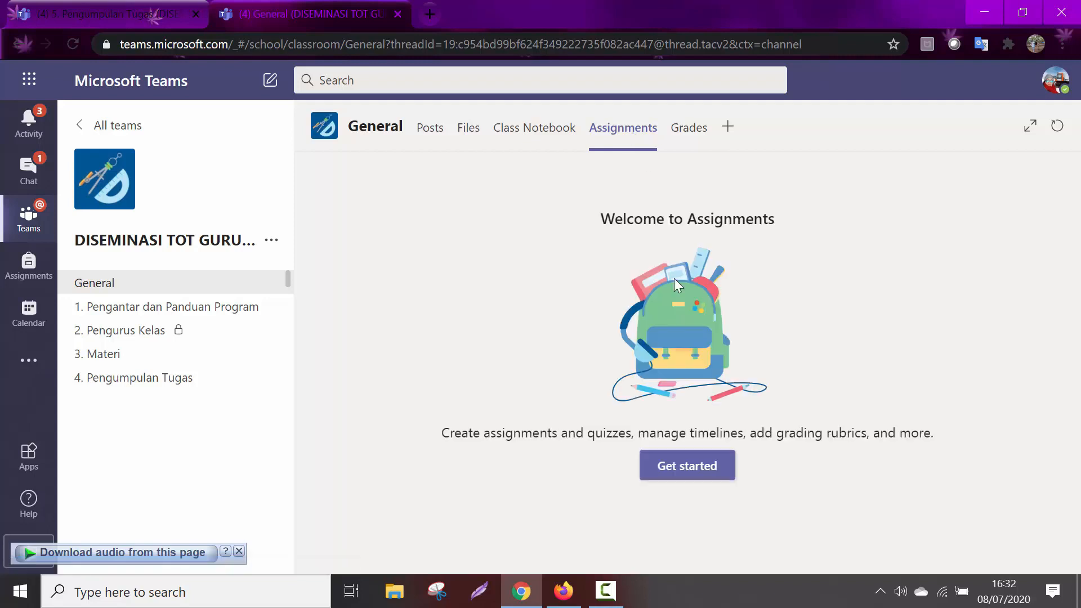
click(686, 473)
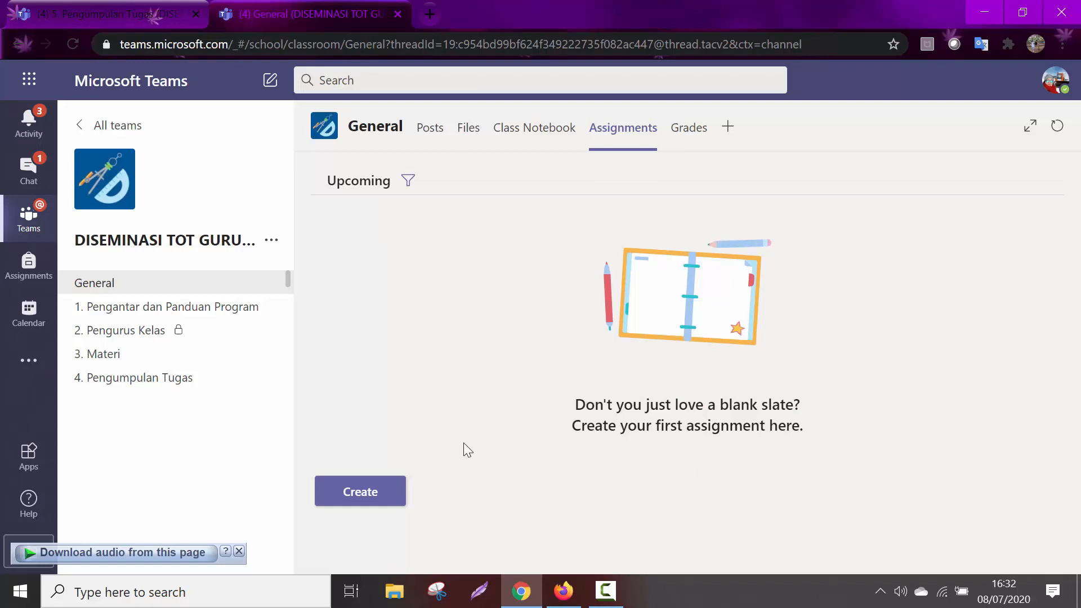
click(354, 491)
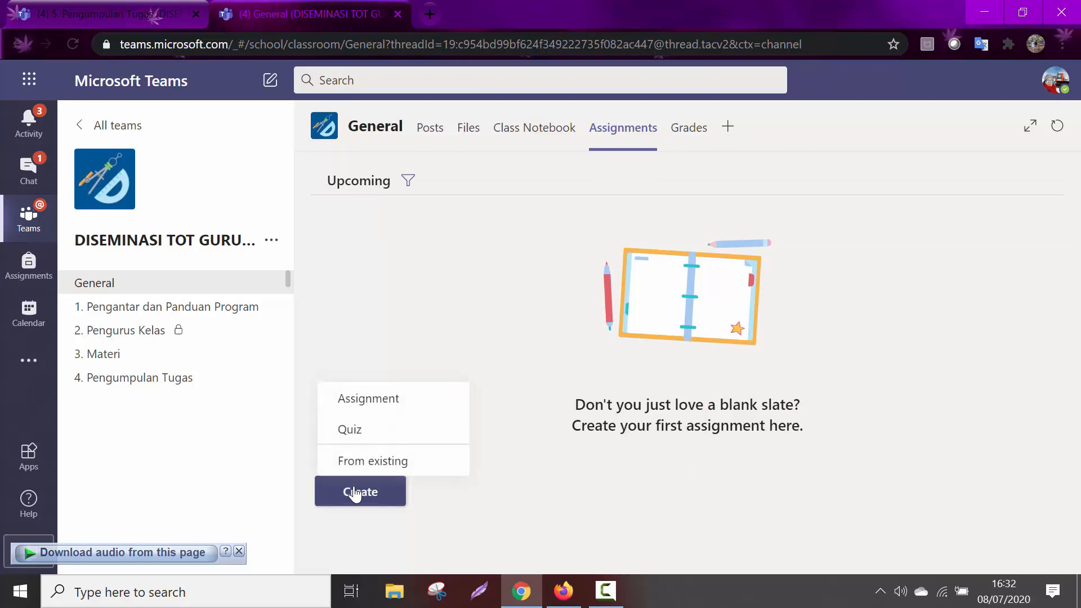
Step: Start a new assignment titled 'TUGAS WEBINAR PERTAMA 7 JULI 2020 (M.TEAMS)'
click(368, 399)
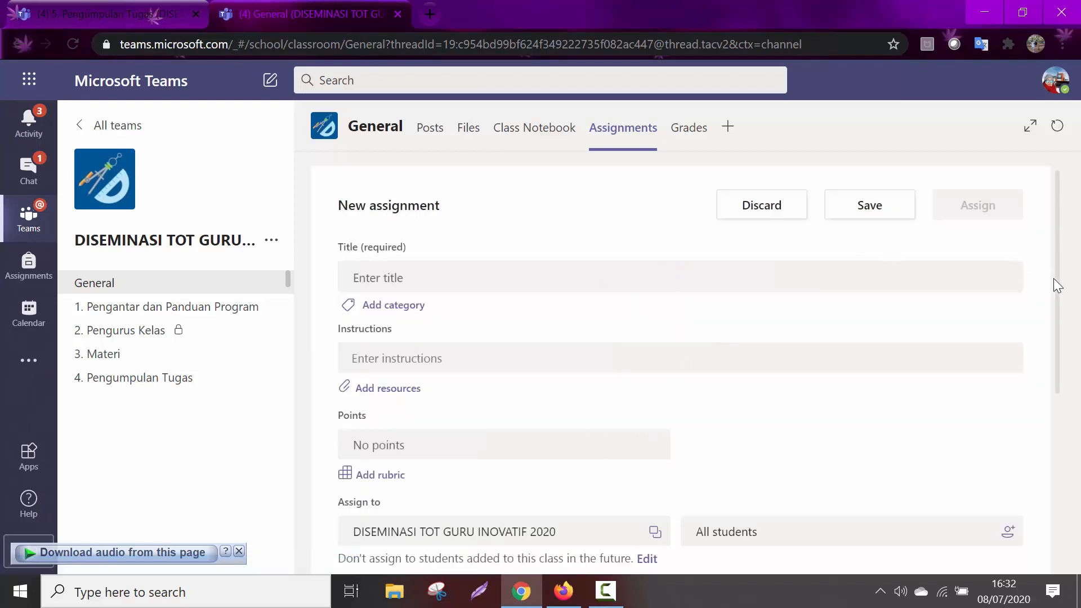
scroll(1057, 299, down, 3)
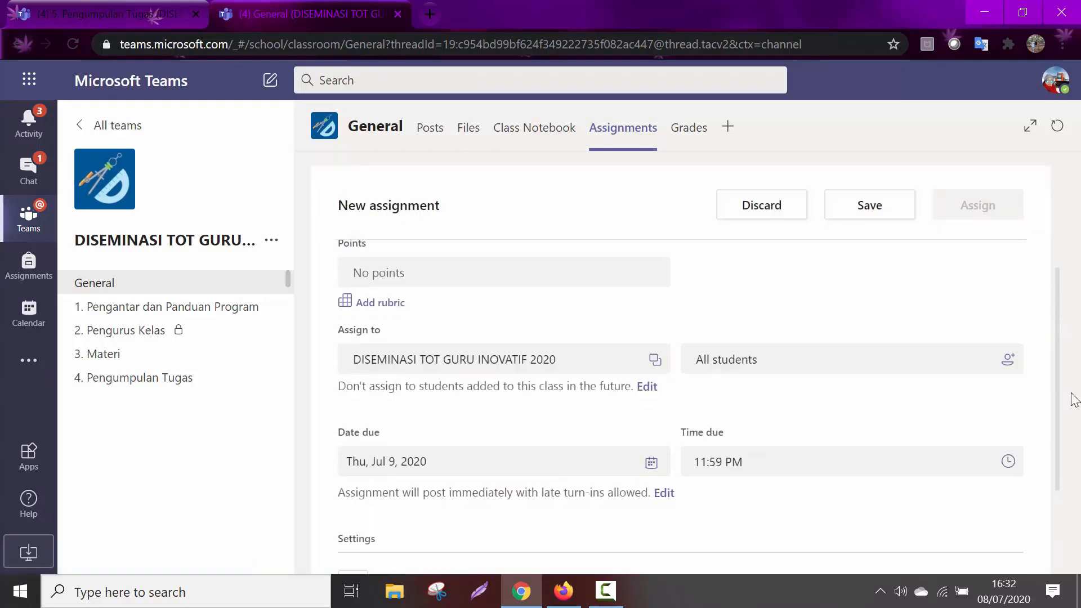
scroll(1071, 463, down, 2)
scroll(1069, 367, up, 5)
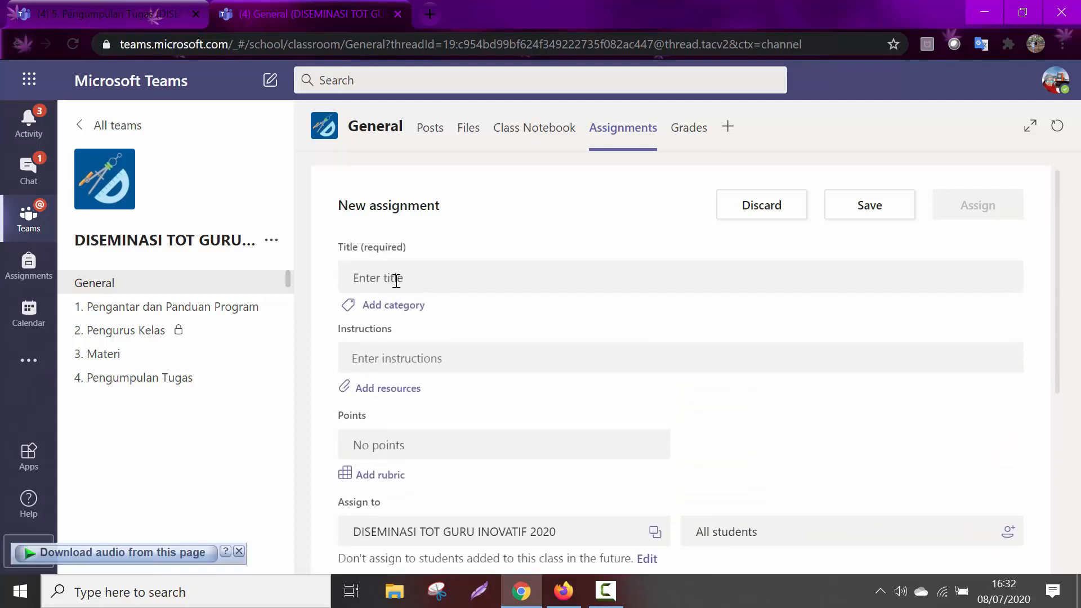
click(358, 280)
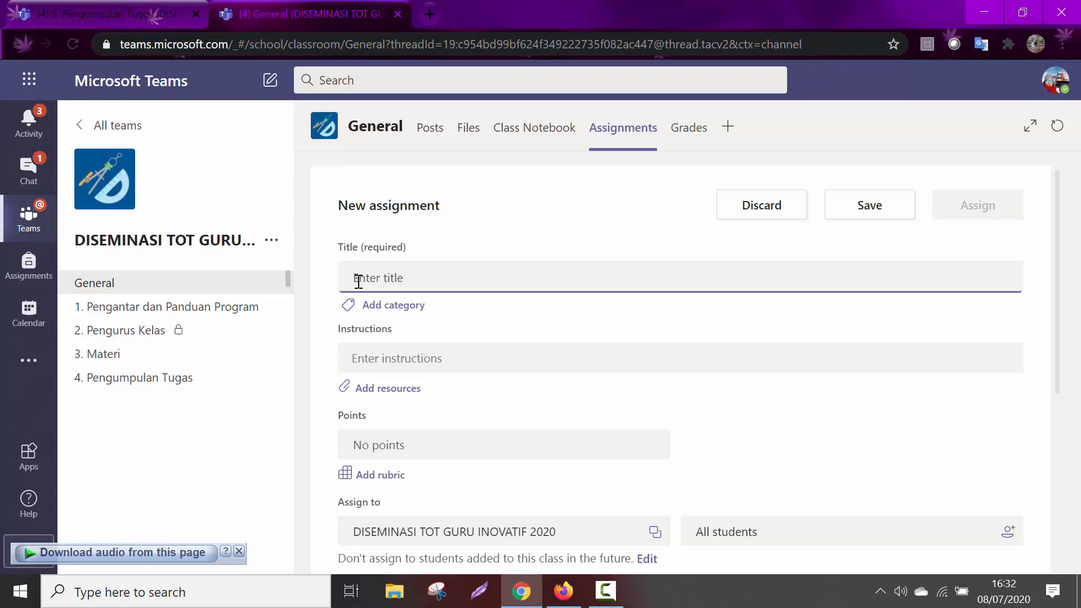
text(TUG)
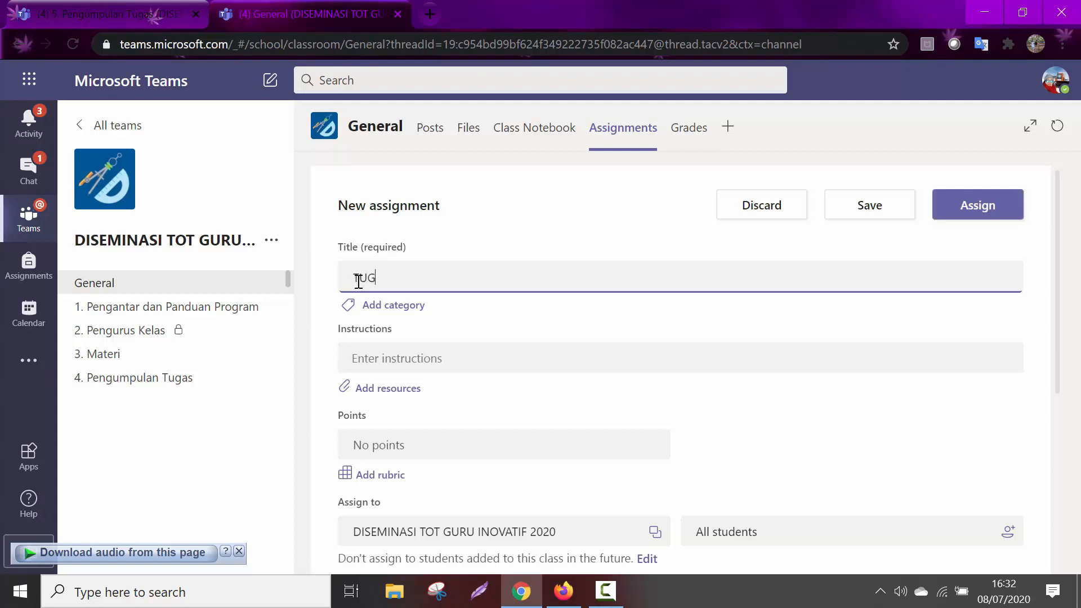
text(AS WEBINAR)
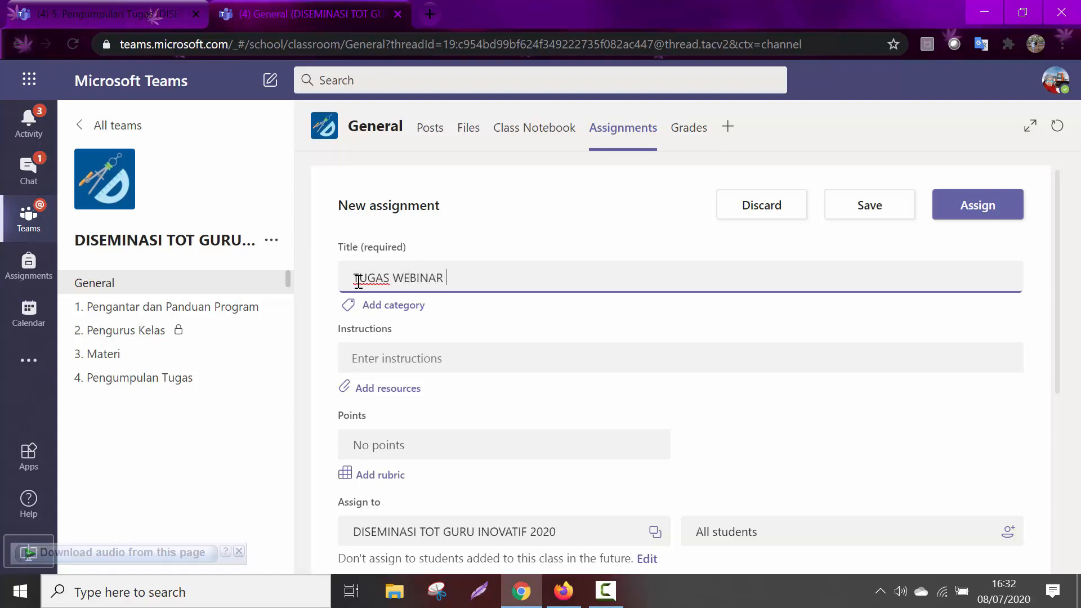
text( PERTAMA)
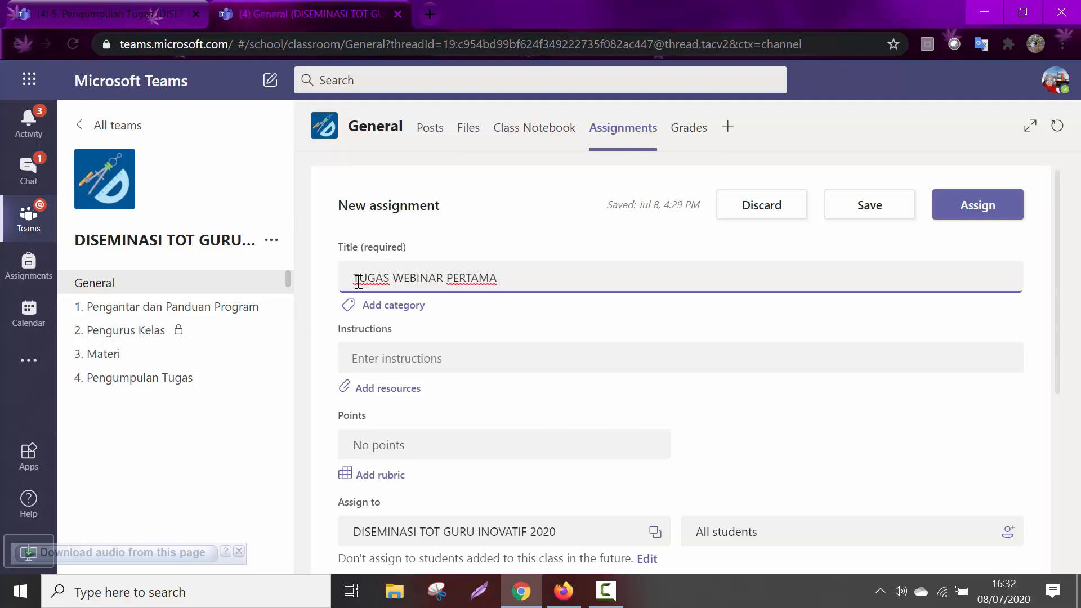
text( 7 JULI 2020 (M.TEAMS))
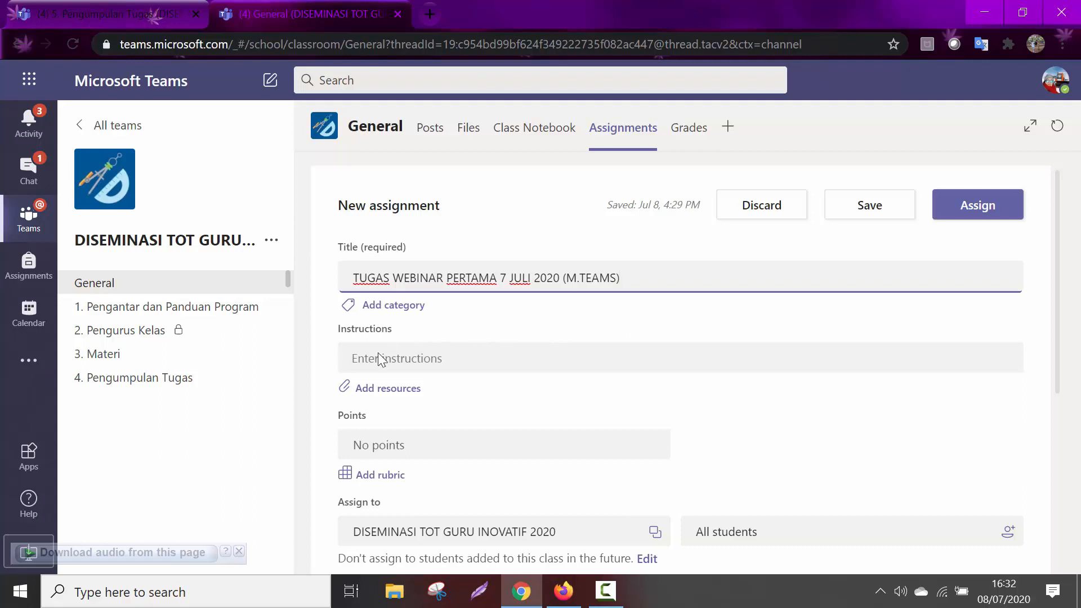
Step: Enter 'TUGAS UNTUK PESERTA DISEMINASI TOT GURU INOVATIF 2020' as the assignment instructions
click(359, 360)
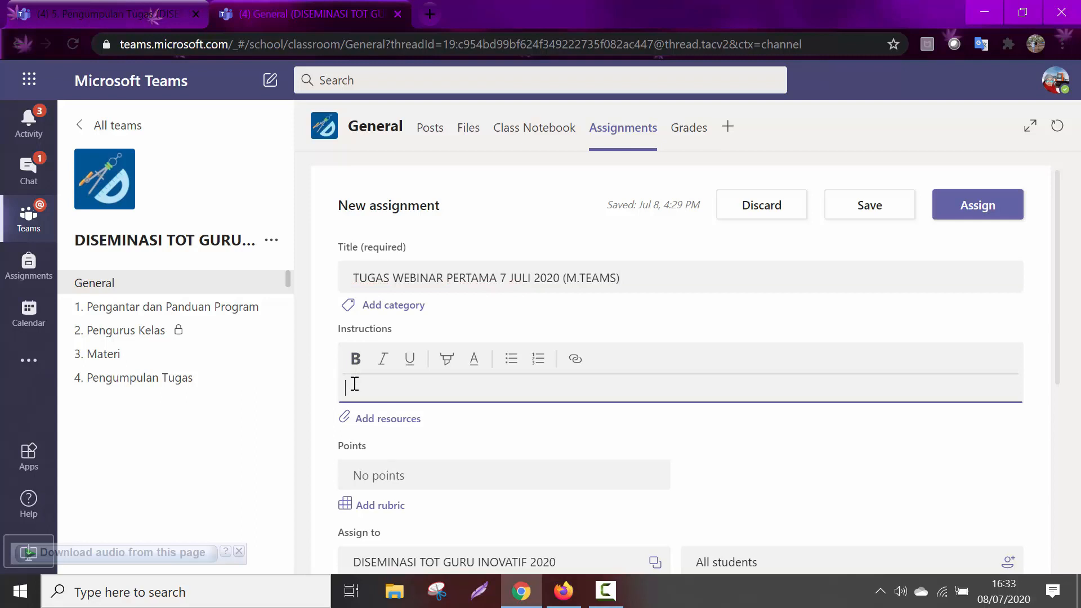
text(TU)
text(GAS UNTUK PER)
key(BackSpace)
text(SERTA)
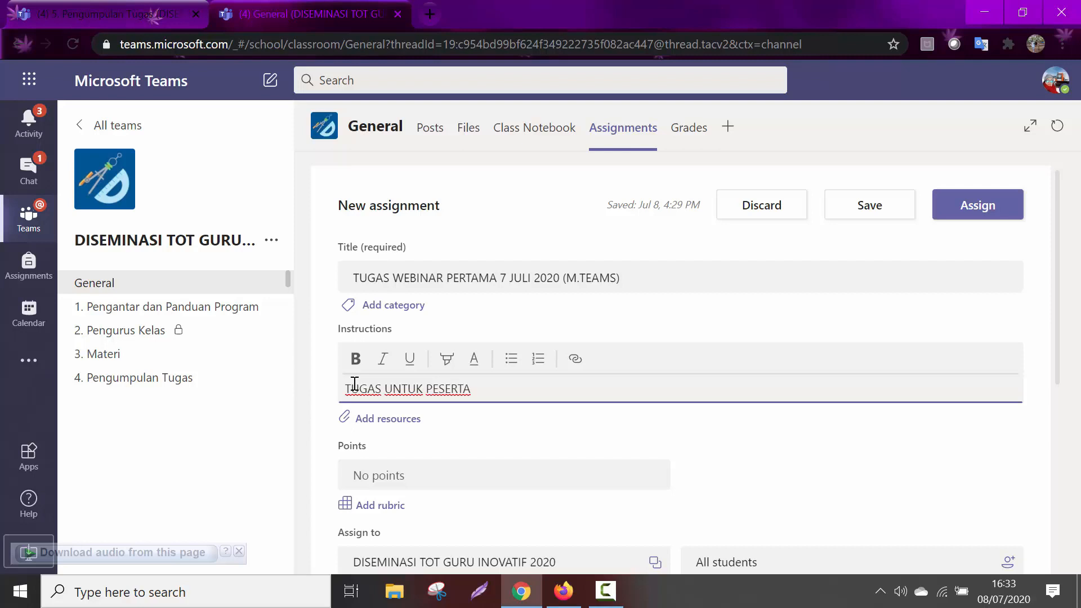
text( DISEMINASI TOTO)
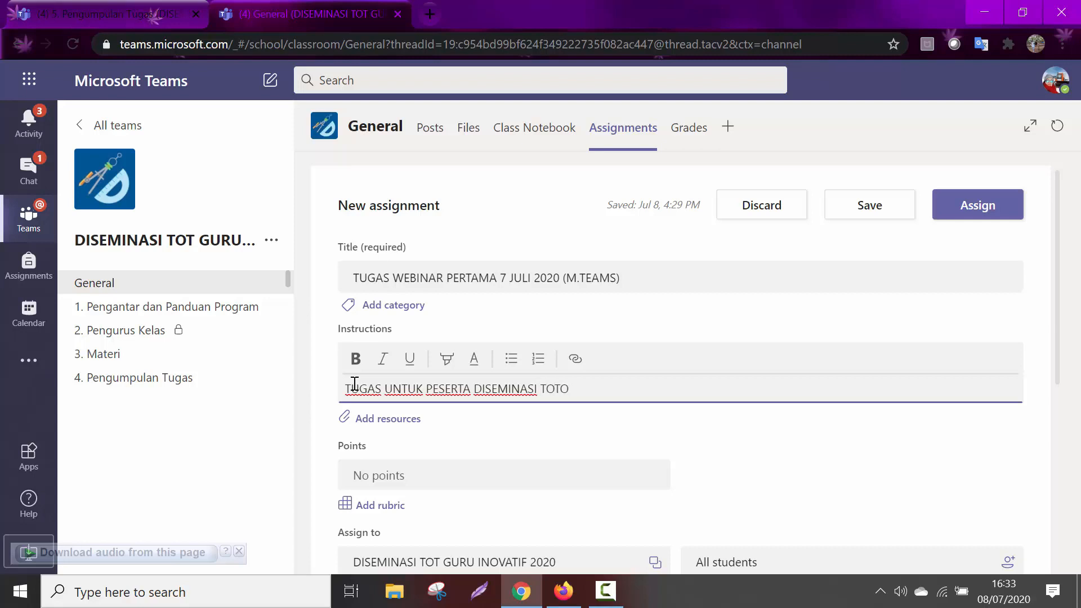
key(BackSpace)
text(GURU INOVATIF 2020)
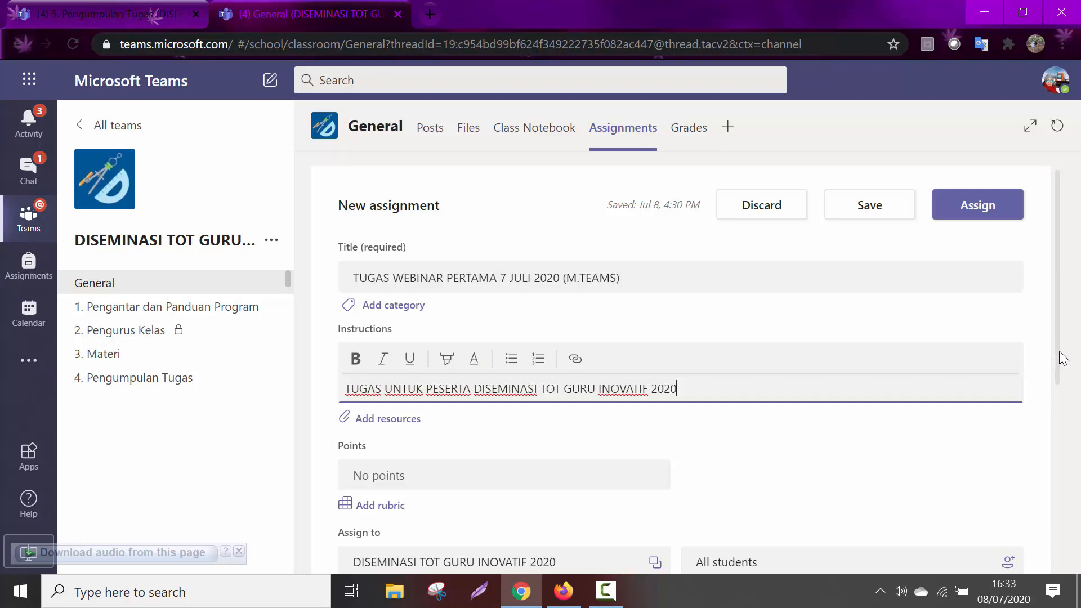
scroll(1061, 366, down, 1)
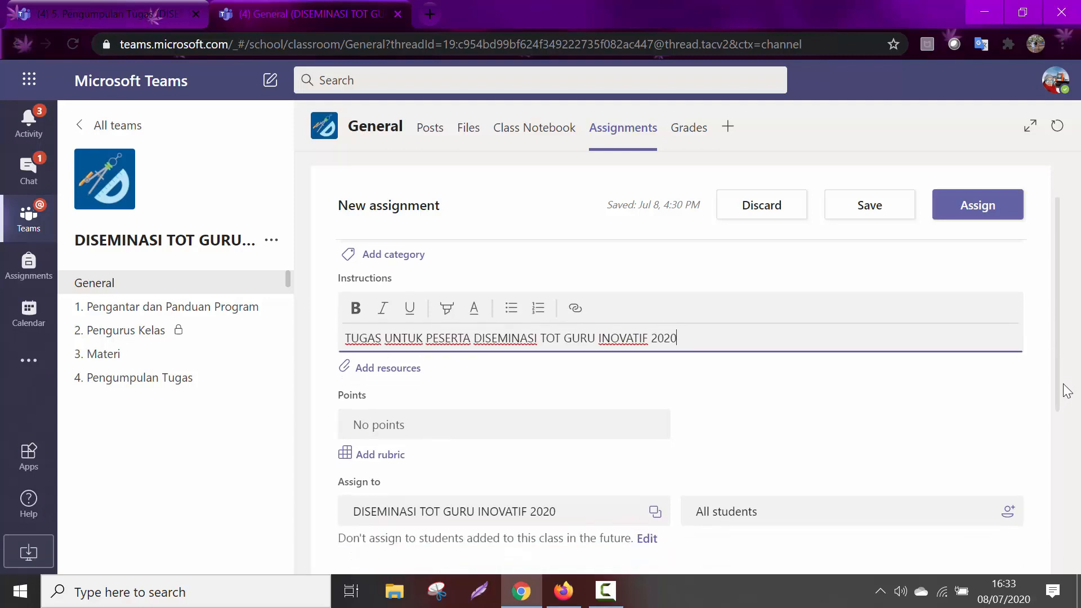
mouse_move(1063, 384)
mouse_down()
mouse_move(1072, 458)
mouse_move(1068, 401)
mouse_up()
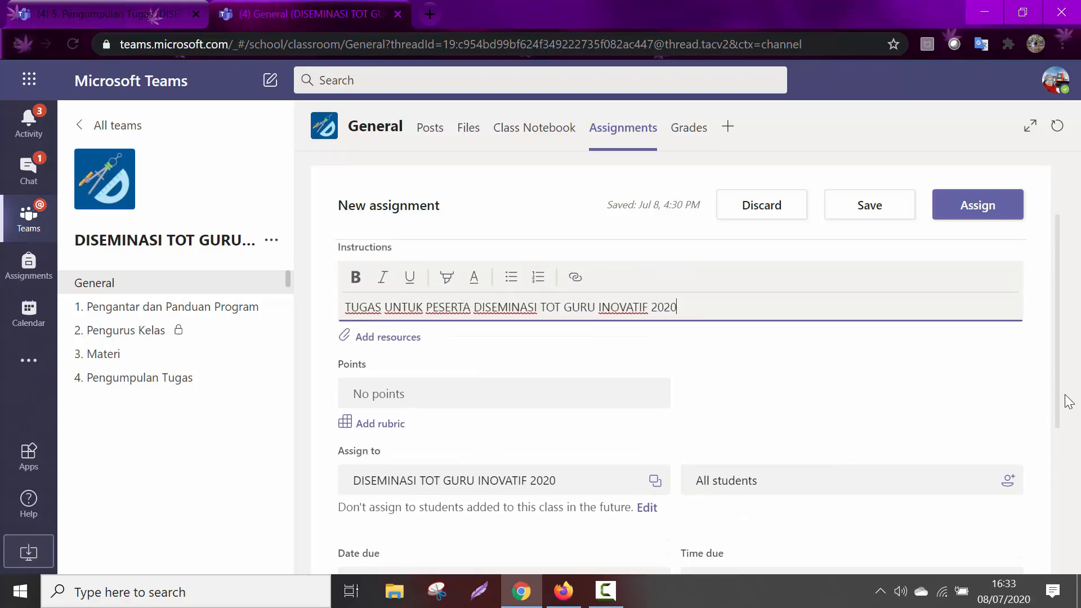
Step: Add an 'Instructions :' heading line below the existing instruction text
click(682, 340)
key(Return)
text(iNST)
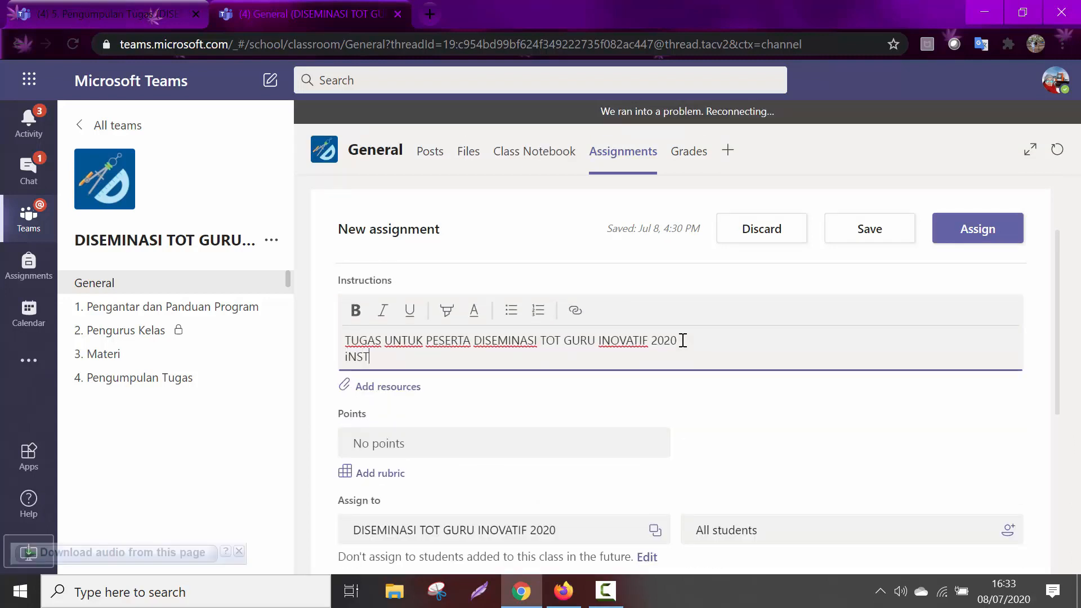
text(RUCTIO)
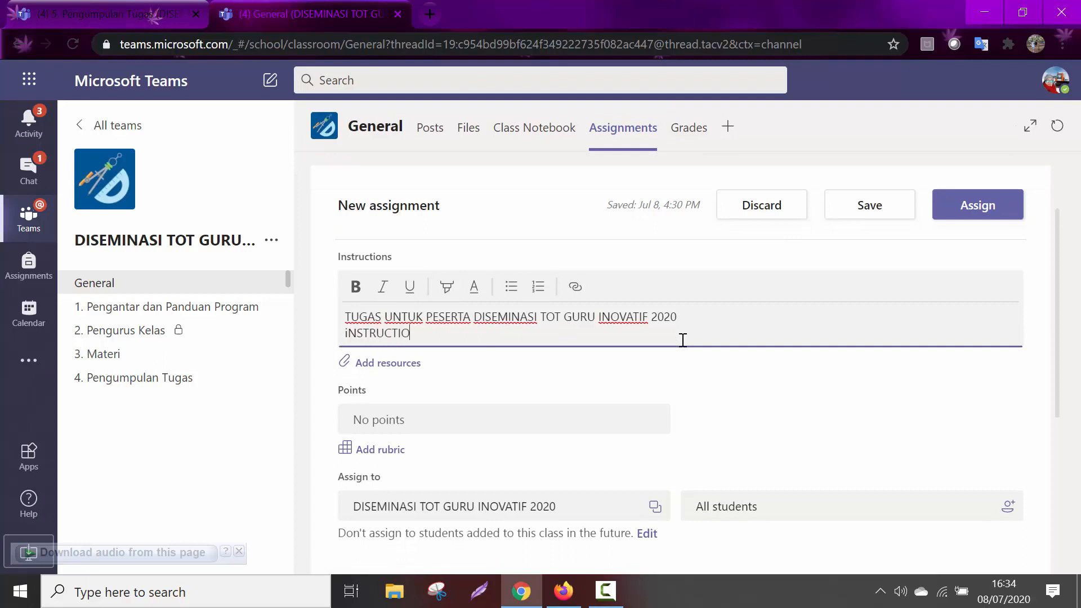
text(N)
key(BackSpace)
key(BackSpace)
key(BackSpace)
key(BackSpace)
key(BackSpace)
key(BackSpace)
key(BackSpace)
key(BackSpace)
key(BackSpace)
key(BackSpace)
key(BackSpace)
text(Instructions :)
key(Return)
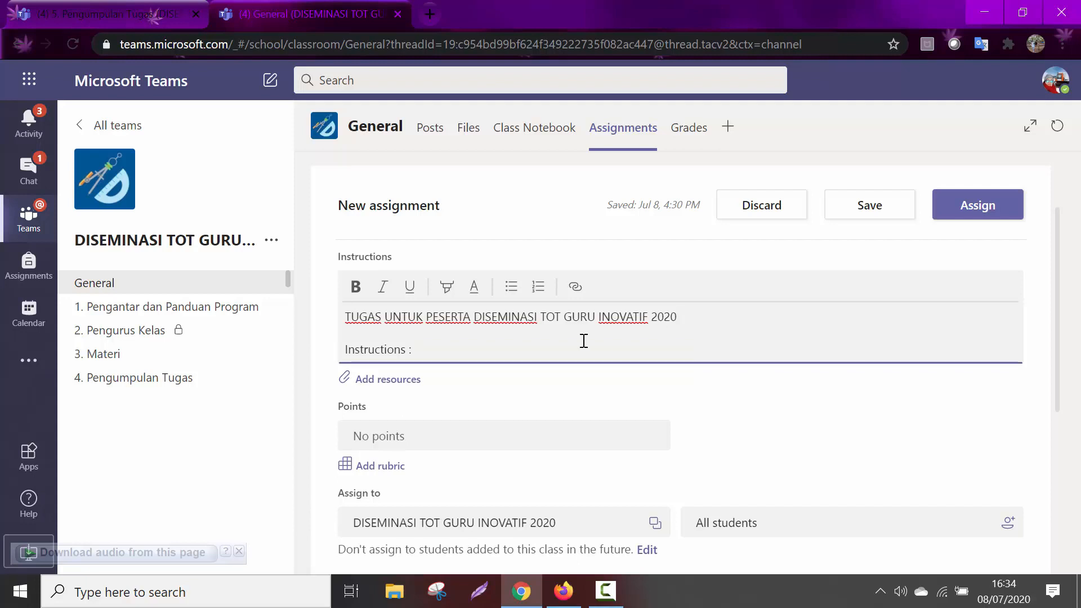
Step: Add the line 'Buat Kelas di Microsoft Teams dan posting materi sesuai dengan bidang atau mapel yang diampu'
click(421, 353)
key(Return)
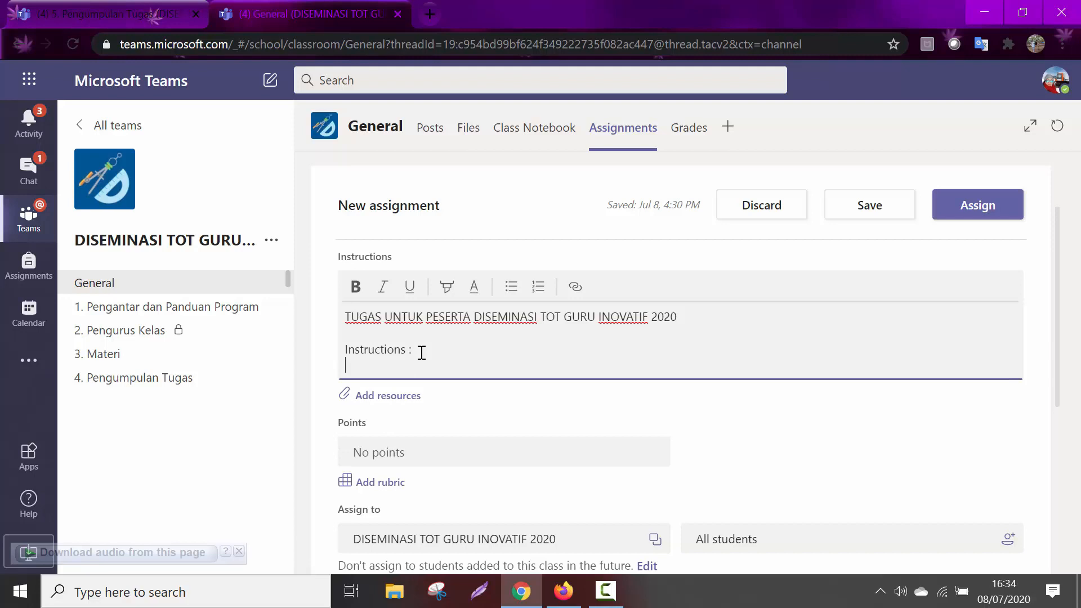
text(Buat Kelas di Microsoft)
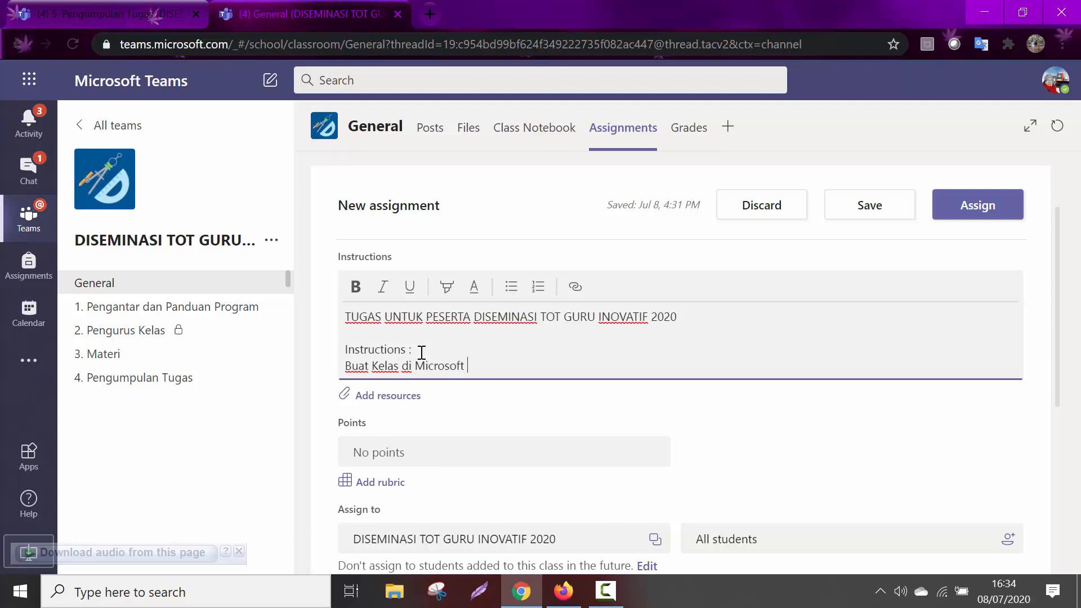
text( Teams dan posting materi)
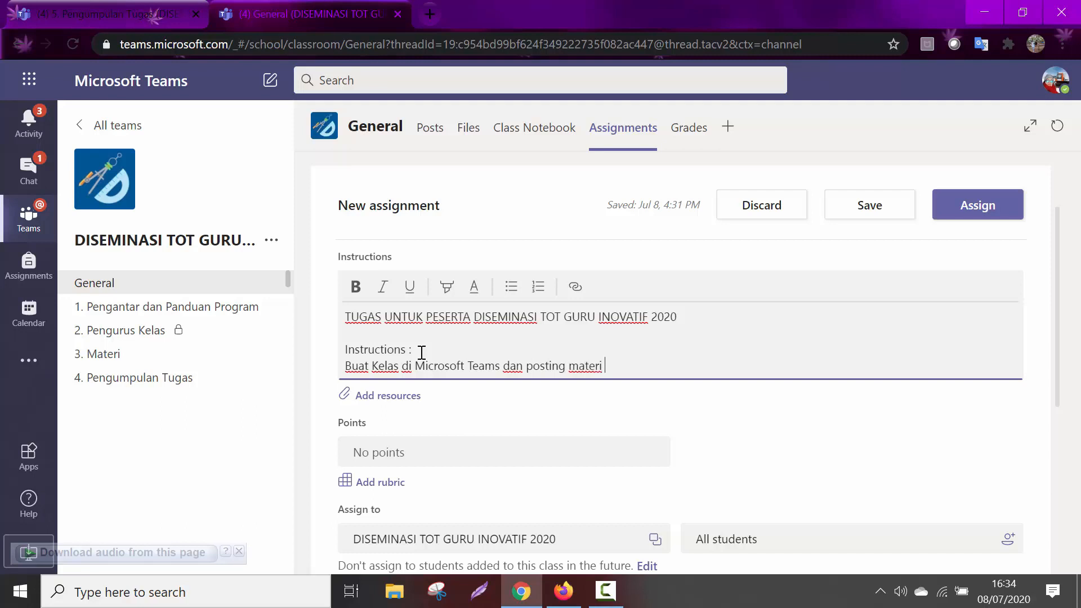
text( sesuai dengan bidan)
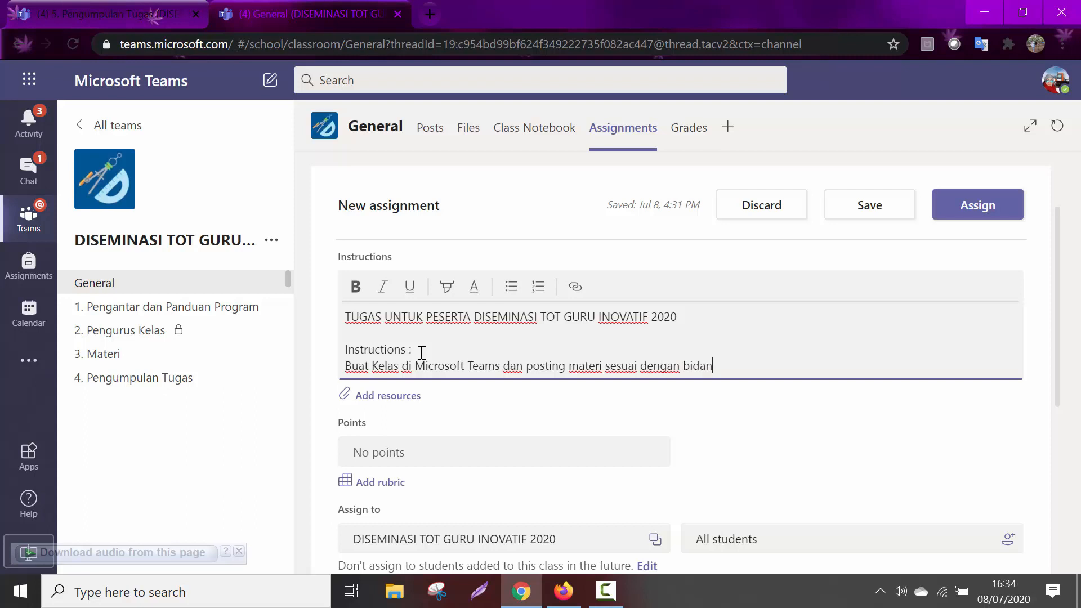
text(g atau mapel yang diampu)
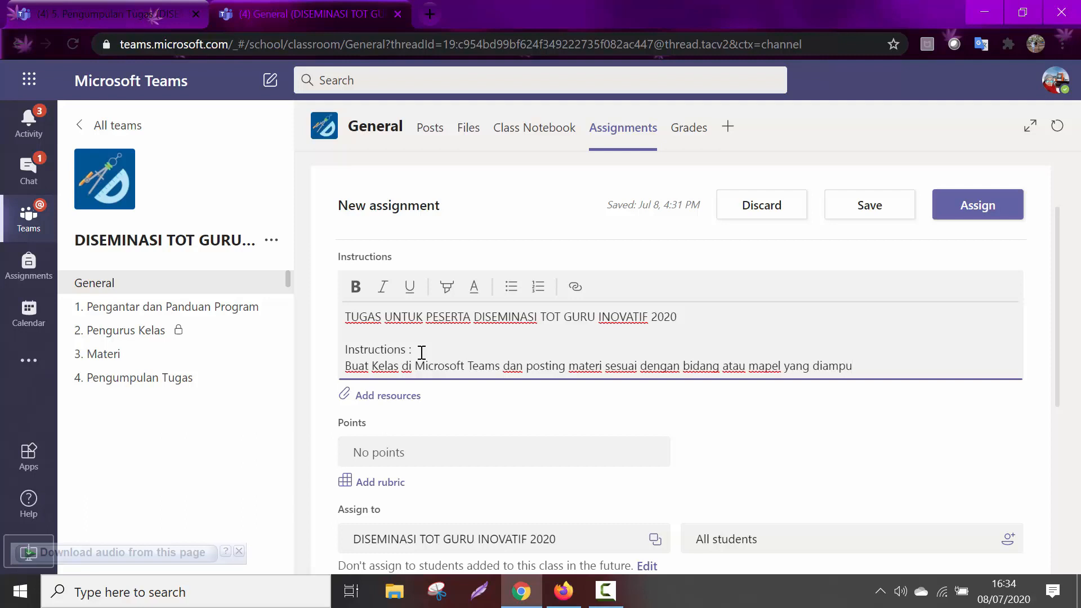
Step: Add the lead-in 'Syarat dinyatakan memenuhi kriteria kelulusan jika :' on a new line
key(Return)
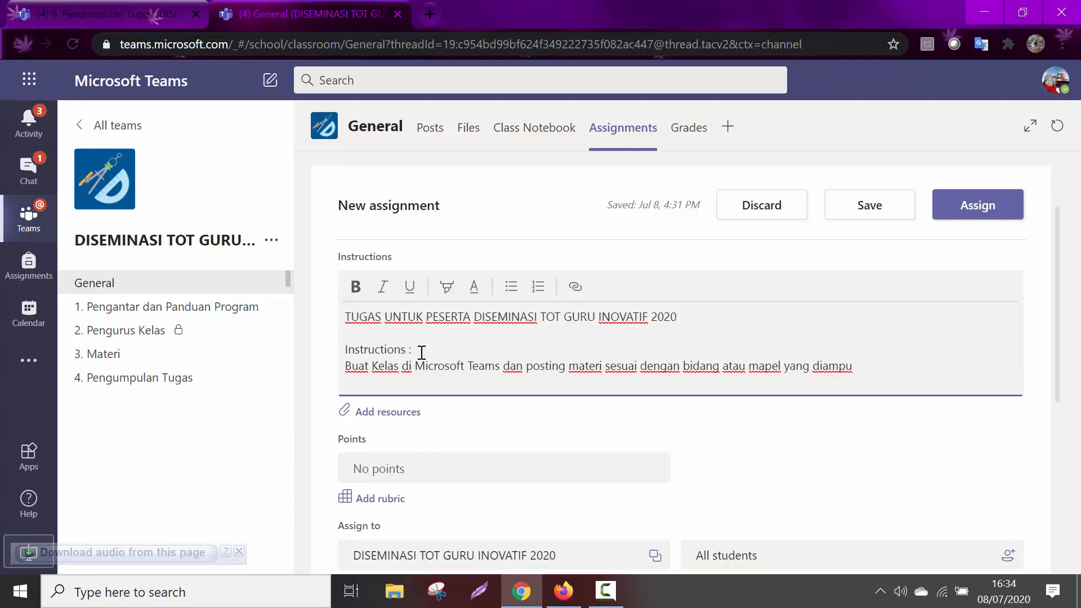
text(Syr)
key(BackSpace)
text(arat dinyatakan)
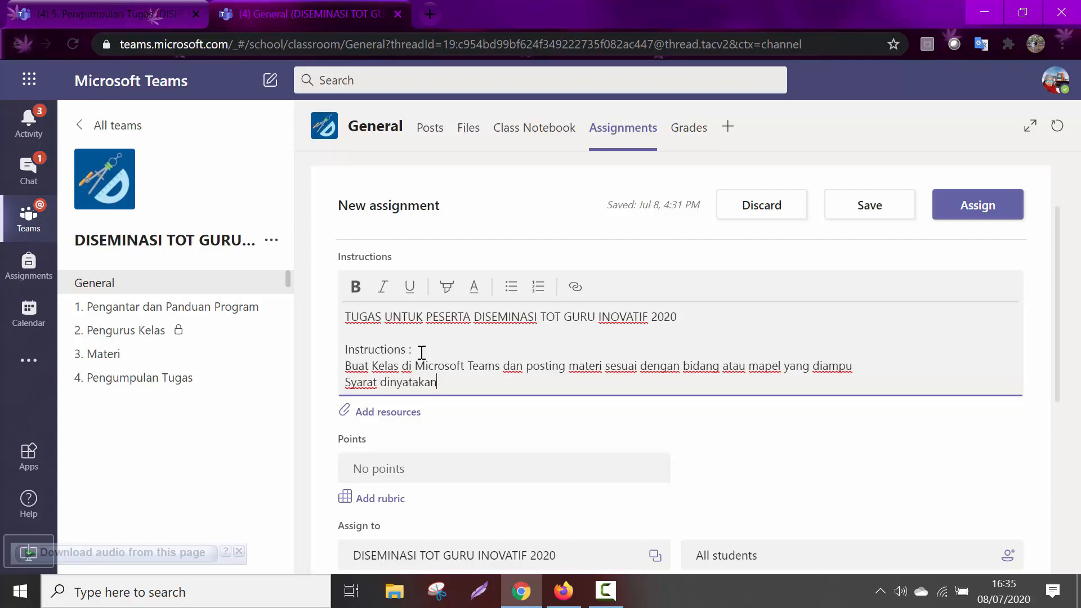
text( memenuhi )
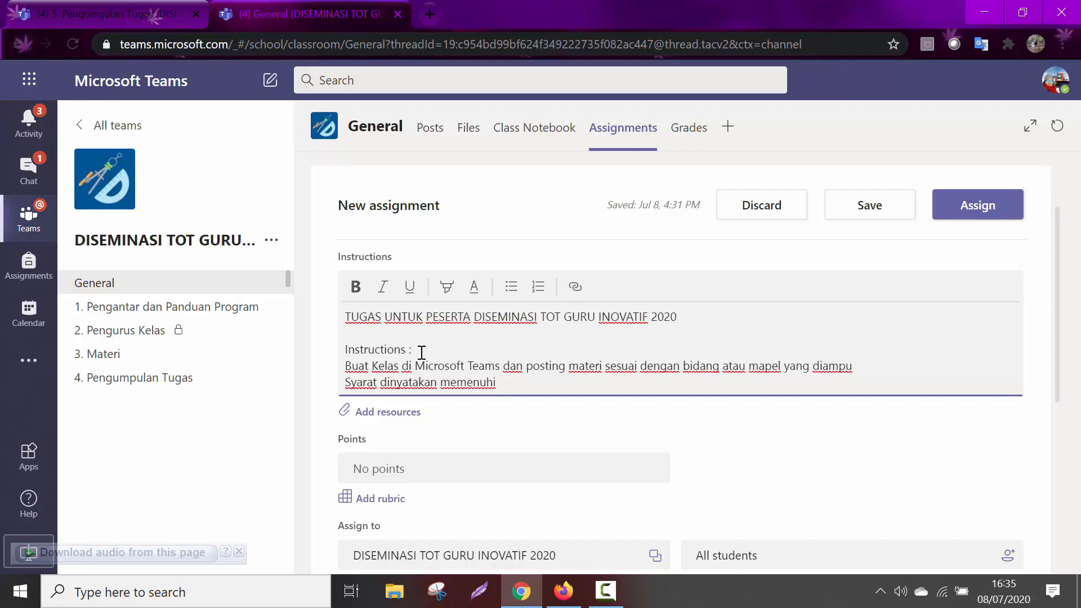
text(kriteria kelulusan )
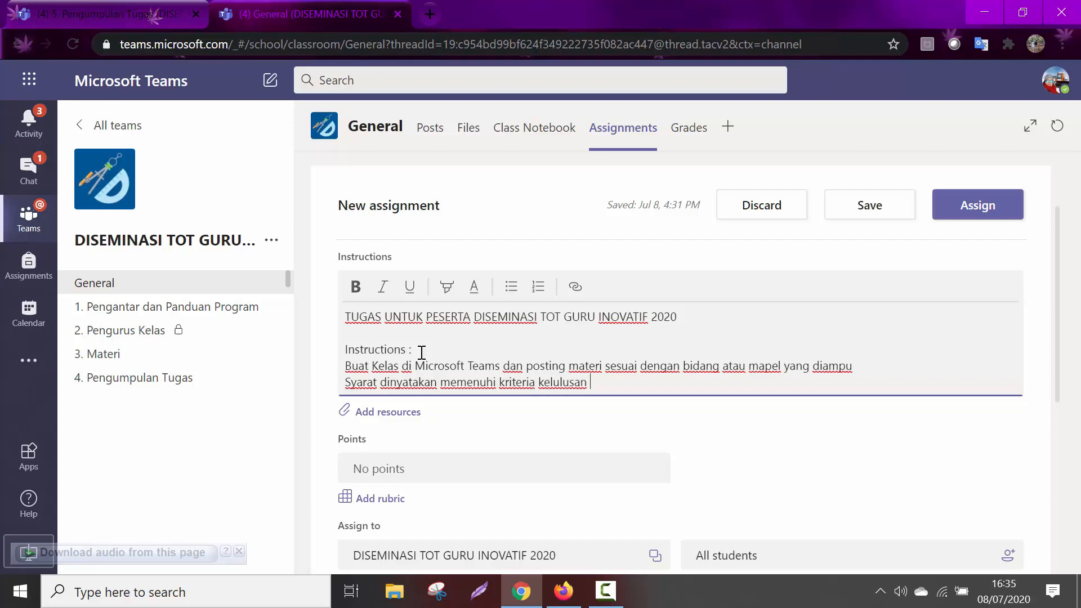
text(jika :)
key(Return)
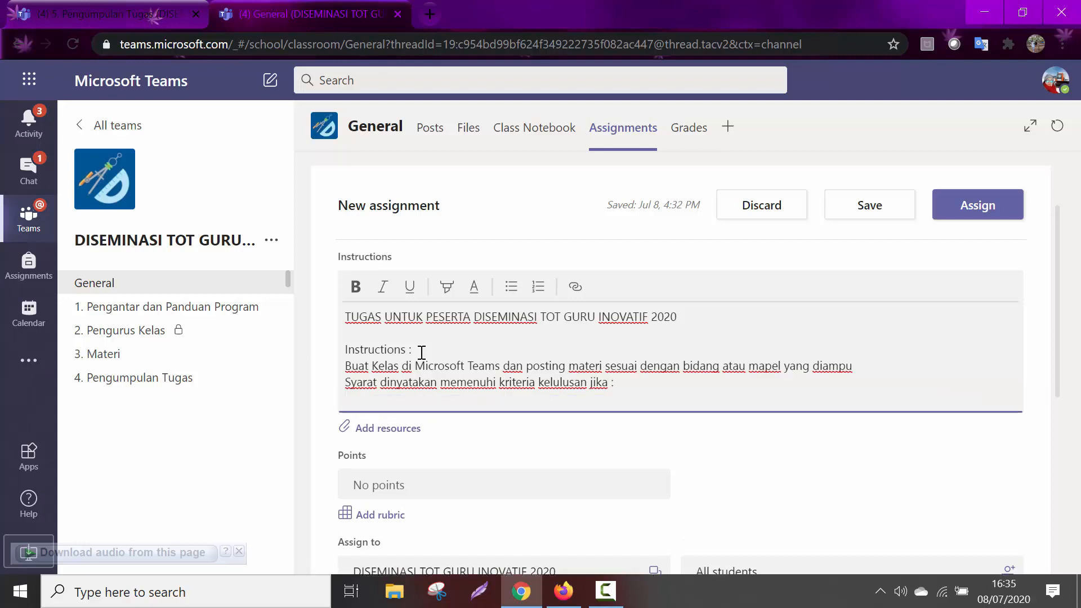
Step: Write item 1, 'Kelas Teams diberi nama sesuai Aturan : DISEMINASI TOT 2020 Jabar 5 Nama Peserta', plus an example line with a participant's name
text(1. )
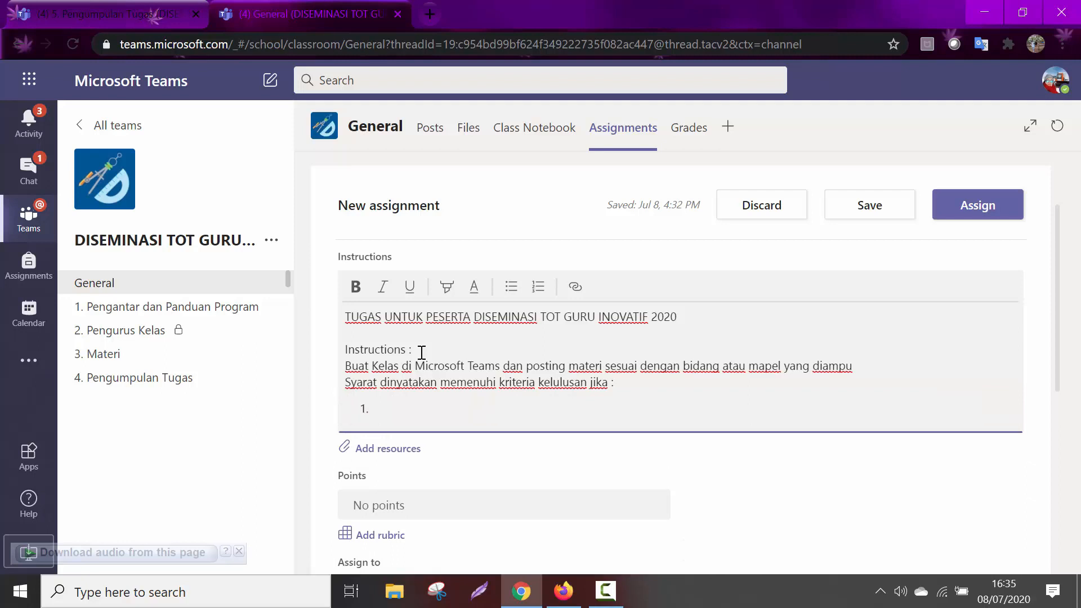
text(Kel)
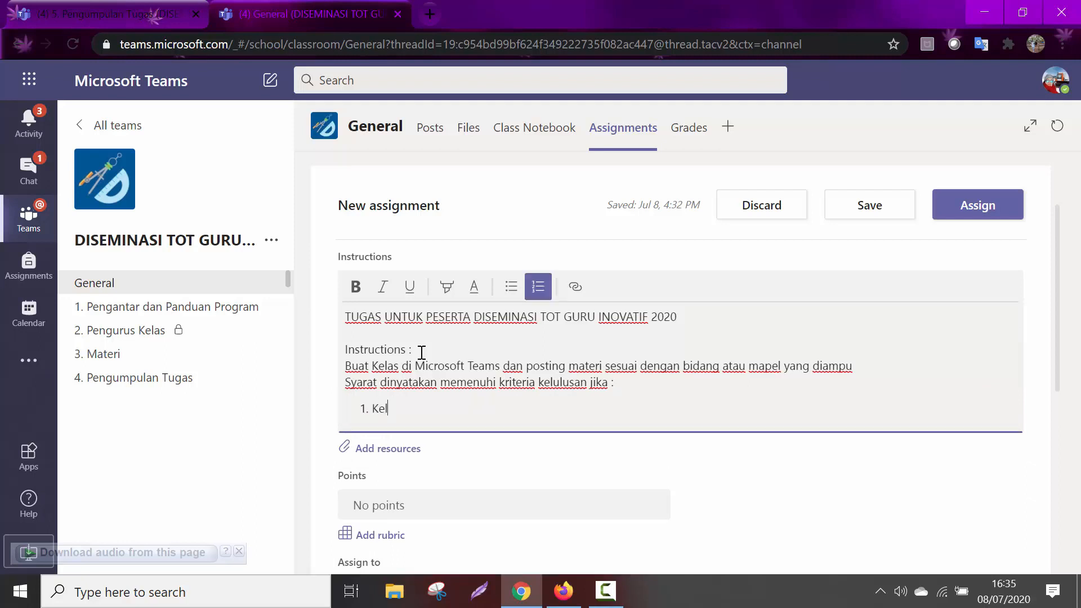
text(as Teams dibuat)
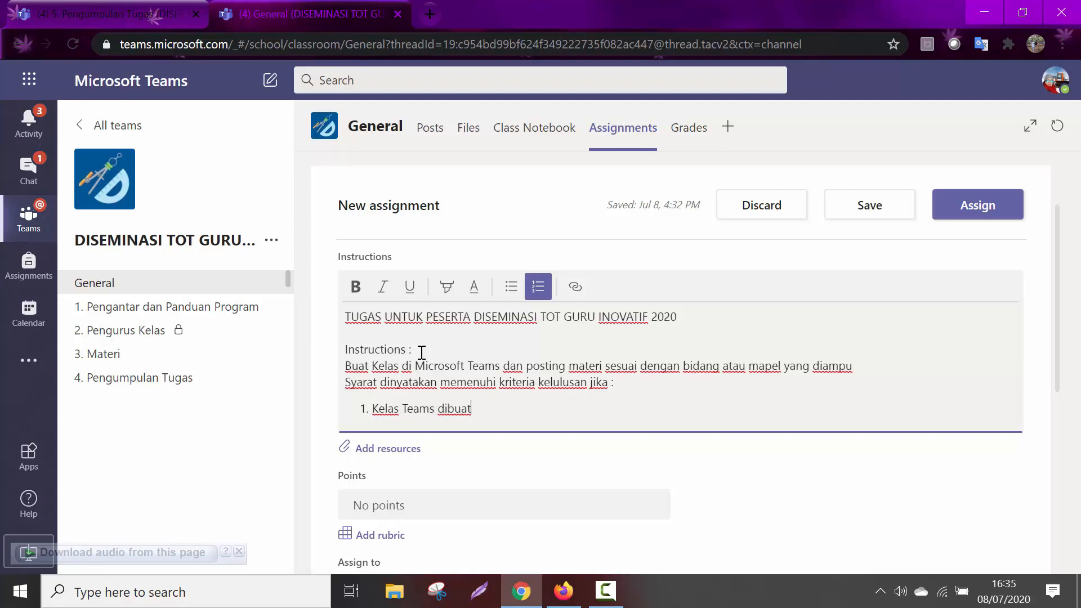
key(BackSpace)
key(BackSpace)
key(BackSpace)
key(BackSpace)
text(bei)
key(BackSpace)
text(ri nama sesuai Aturan)
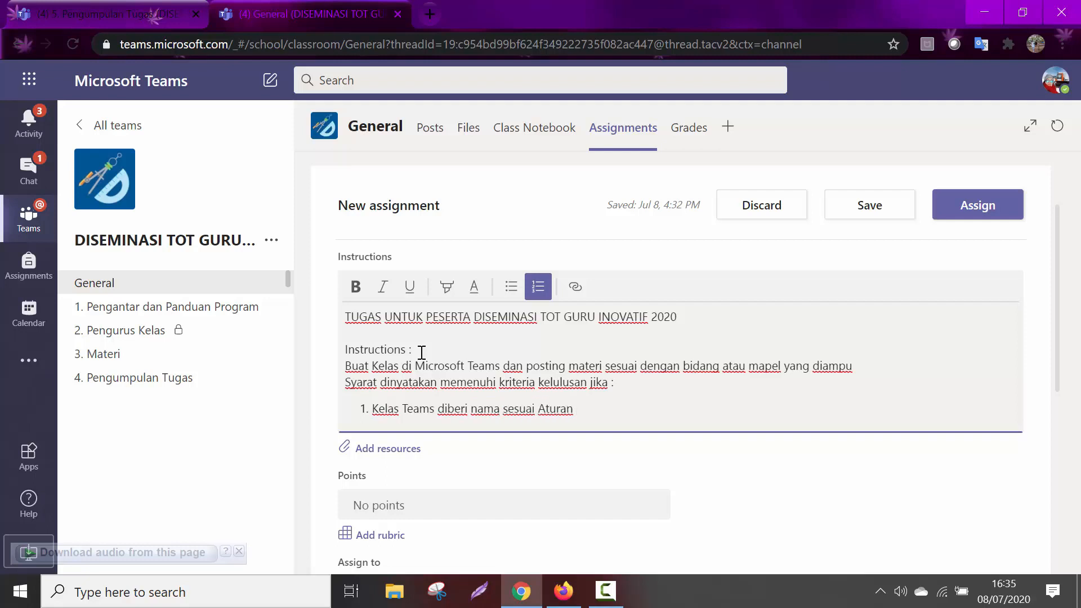
text( : DISEMINASI TOT)
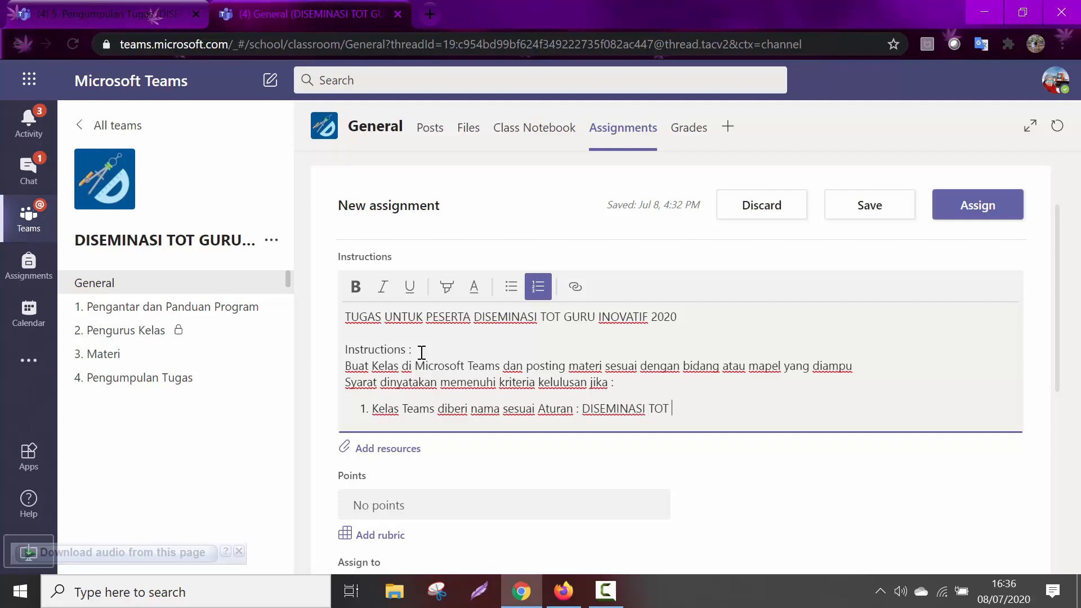
text( 2020 Jabar 5 Nama)
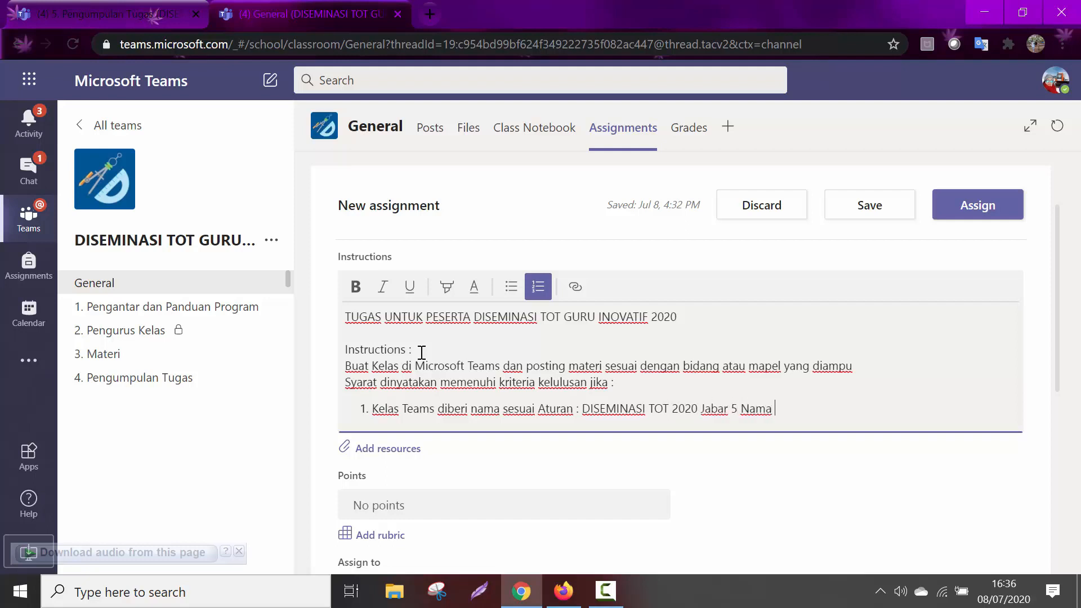
text( Peserta)
key(Return)
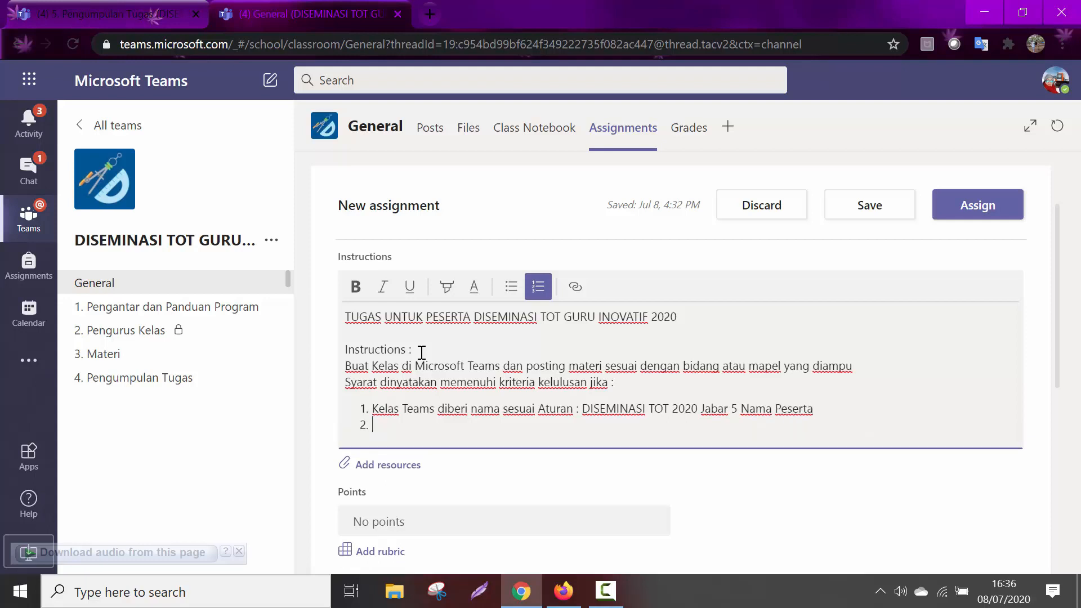
key(BackSpace)
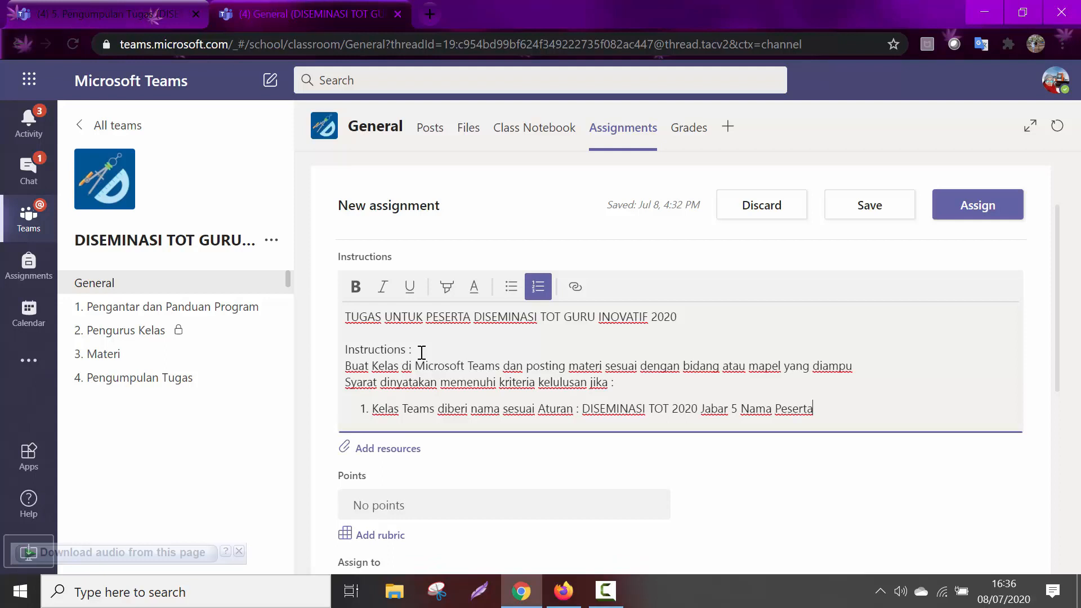
key(shift+Return)
text(C)
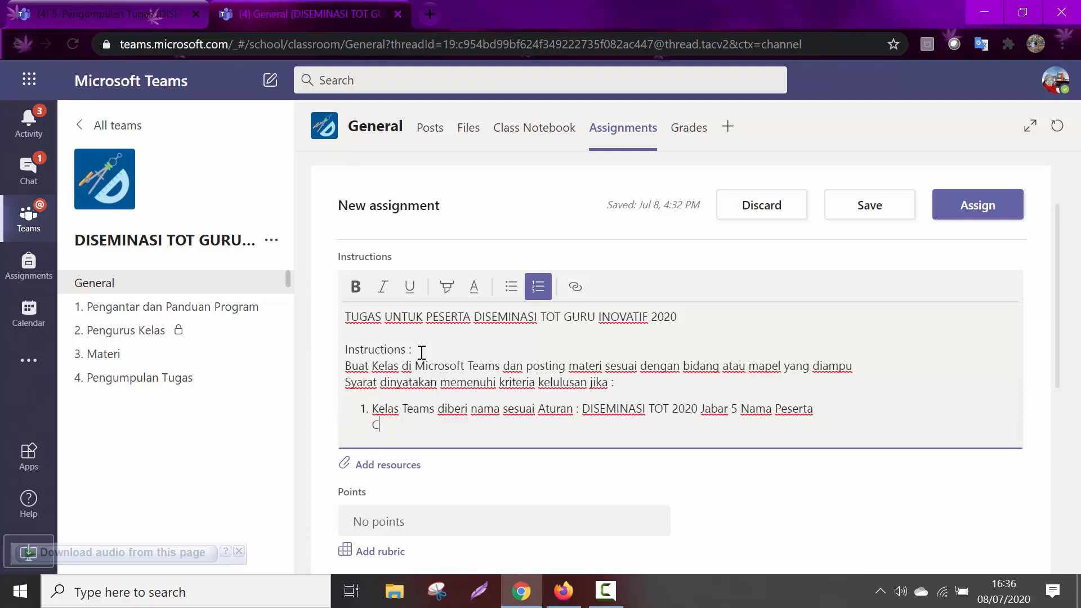
text(ontoh : DISEMINASI TO)
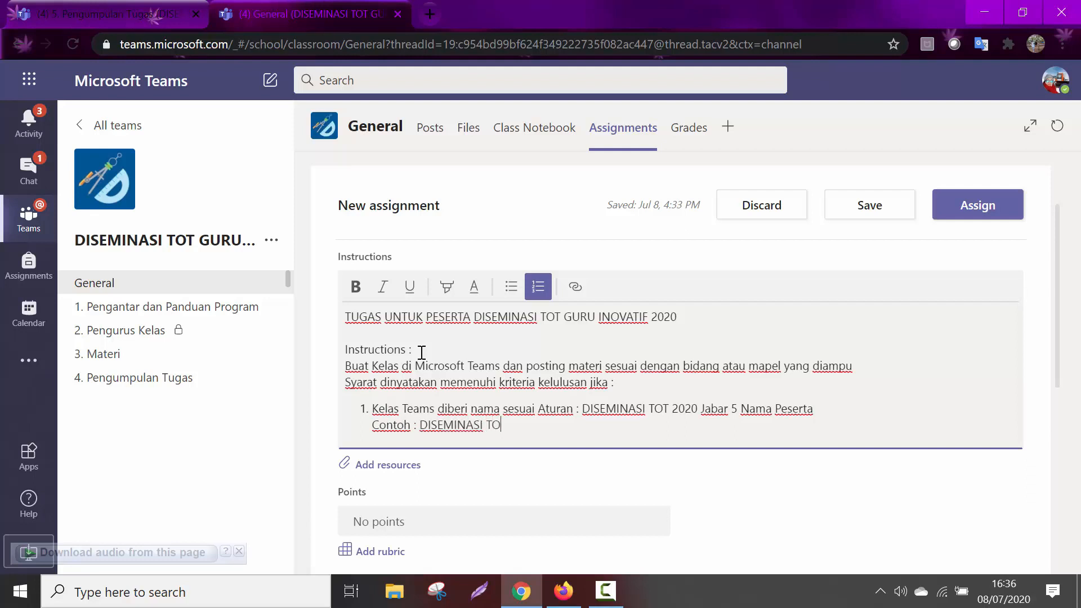
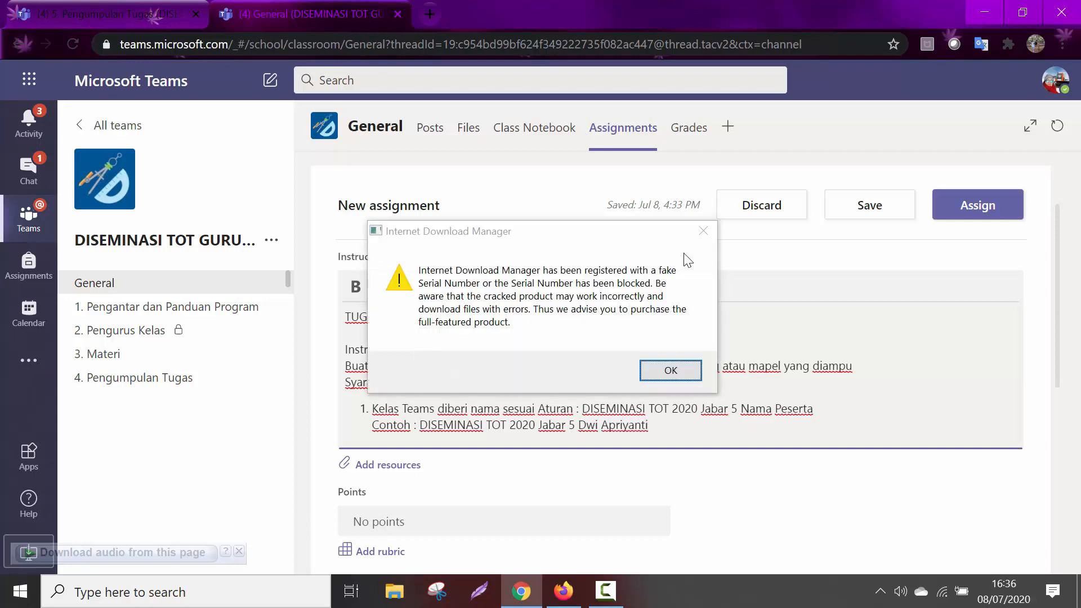
Step: Dismiss the download warning and add item 2, 'Kelas memuat Channel'
click(703, 231)
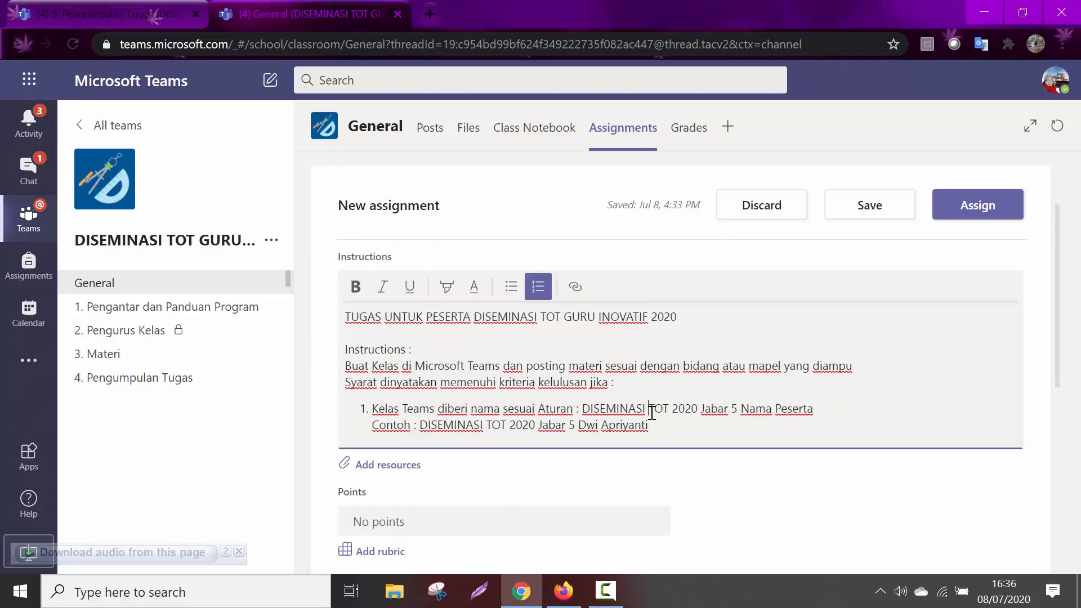
click(653, 425)
key(Return)
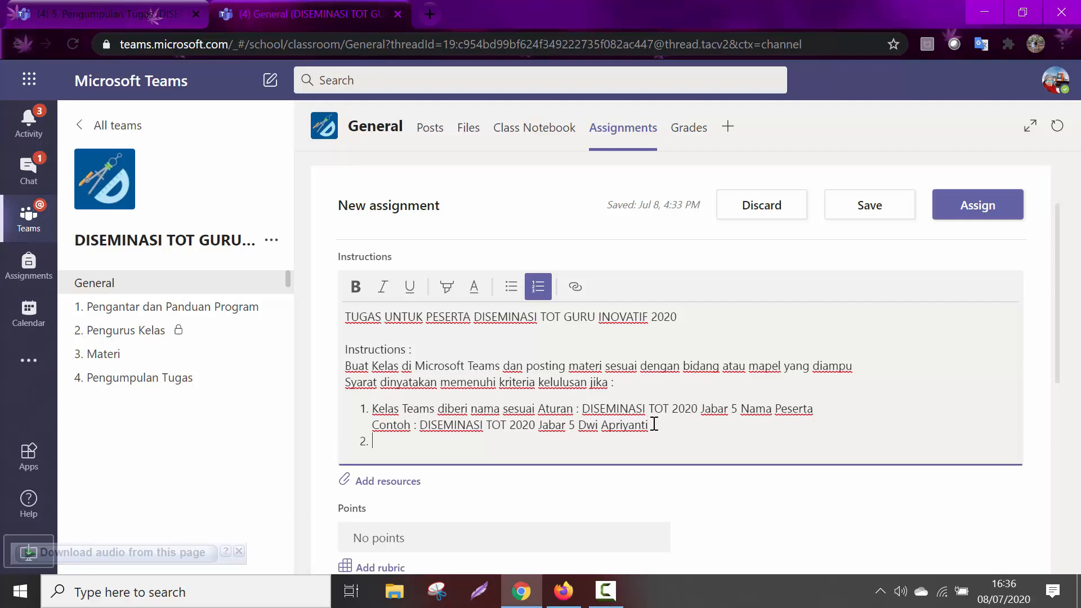
text(Kelas memuat C)
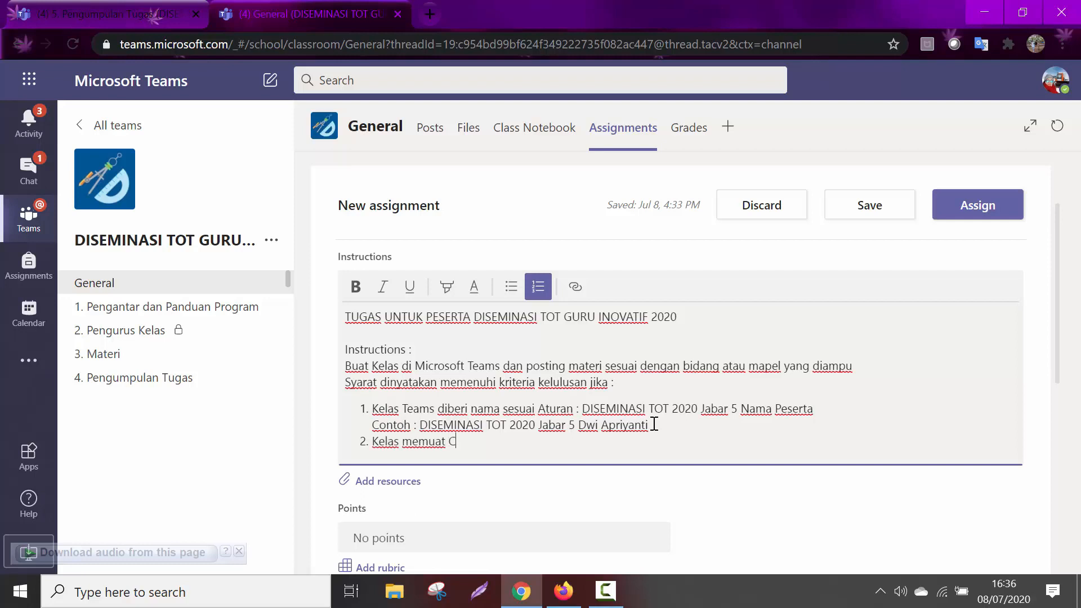
text(hannel)
Step: Add items 3–6: materi, penugasan, Trainer invited as Owner, and 'Membuat Meeting dan melakukan Online Meeting'
key(Return)
text(Kle)
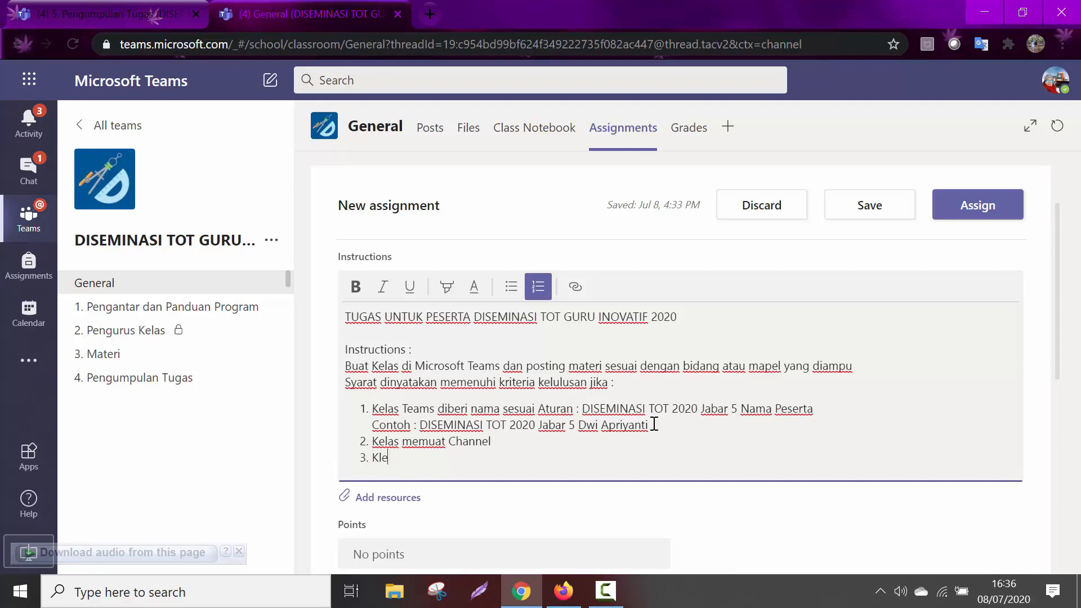
key(BackSpace)
key(BackSpace)
text(elas memuat materi)
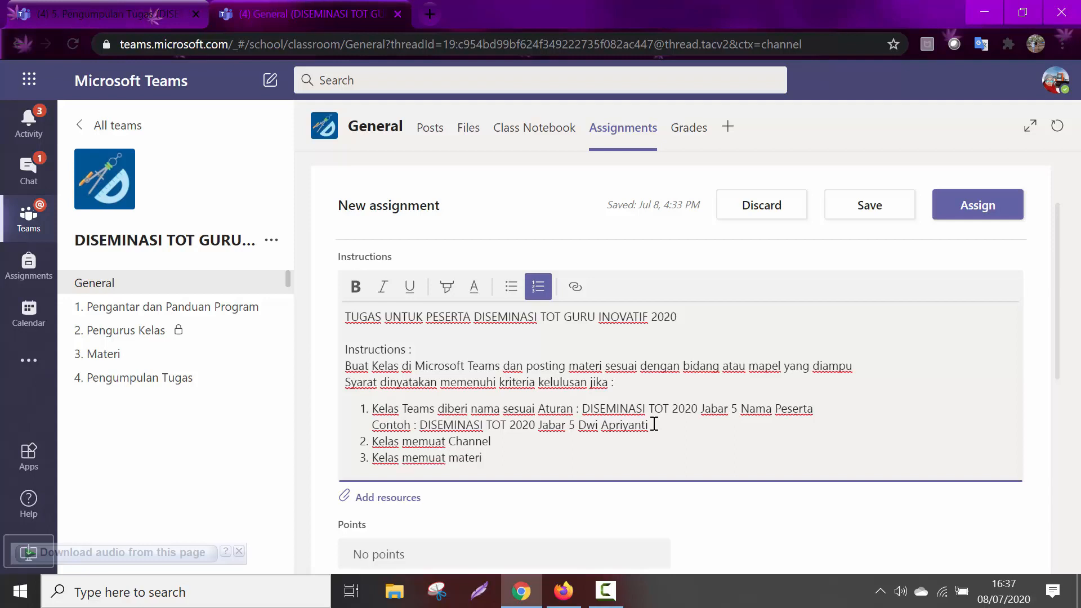
key(Return)
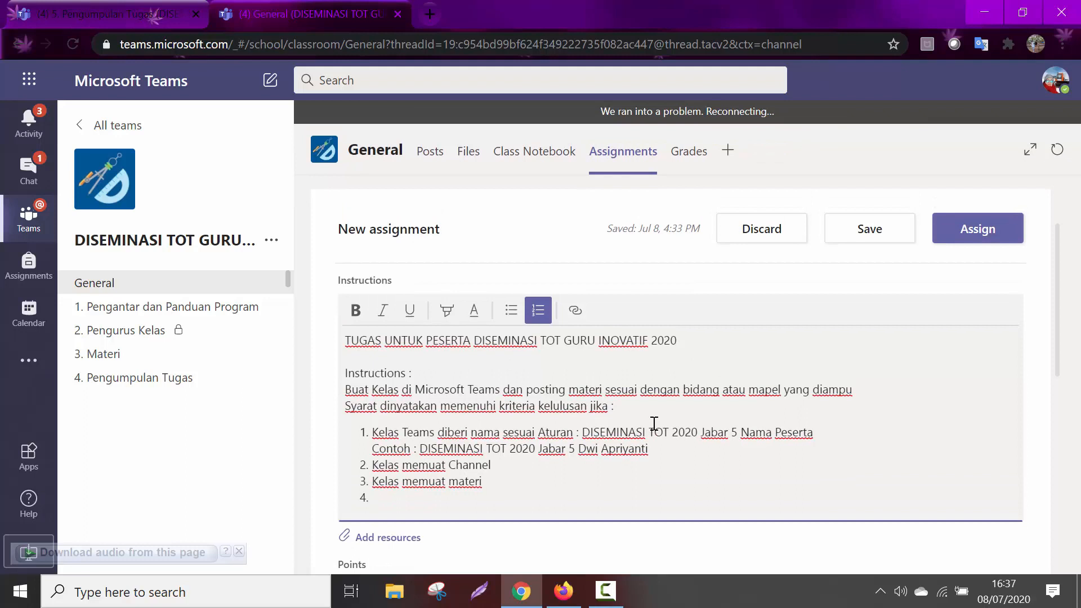
text(Kelas memuat )
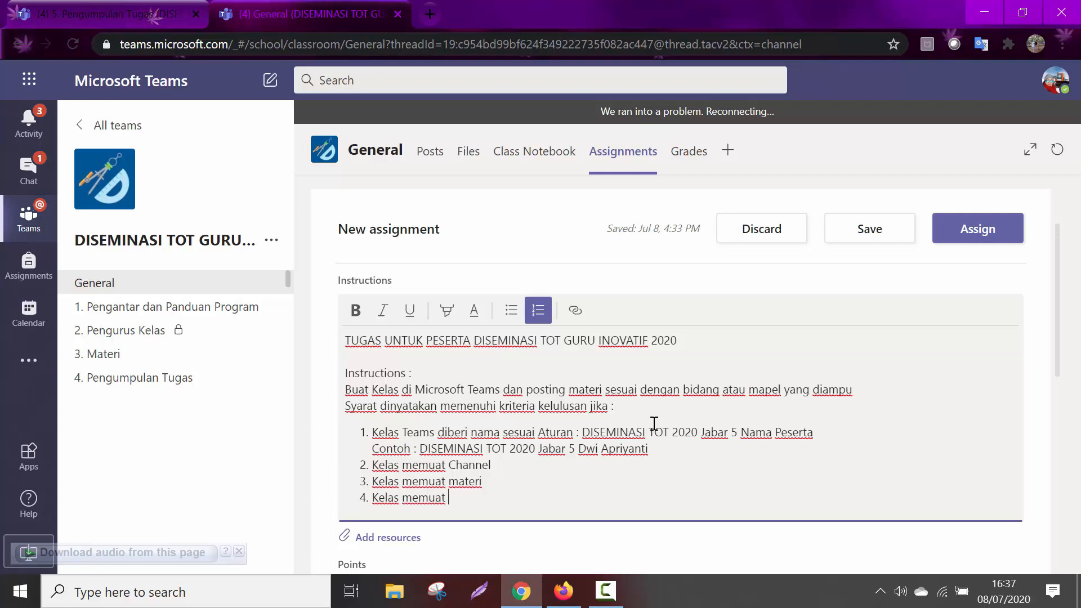
text(penugasan)
key(Return)
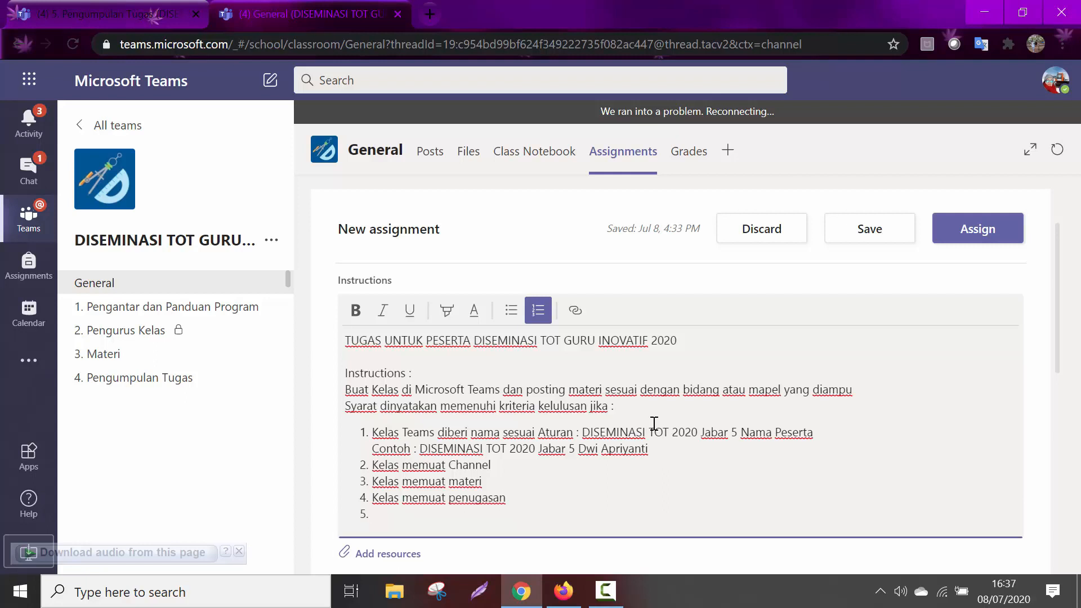
text(Traine)
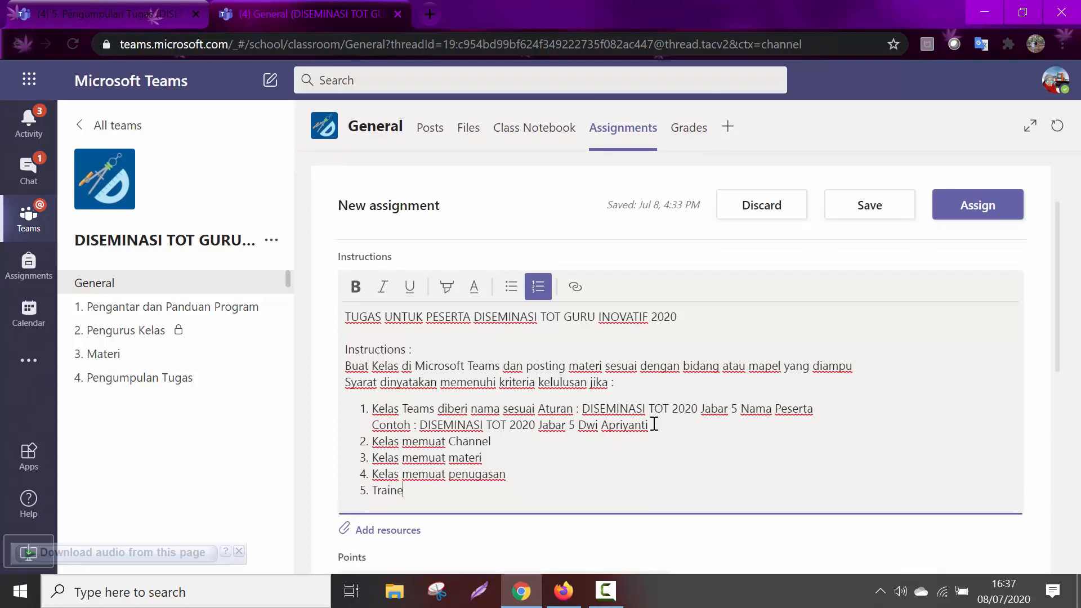
text(r diundang sebagai )
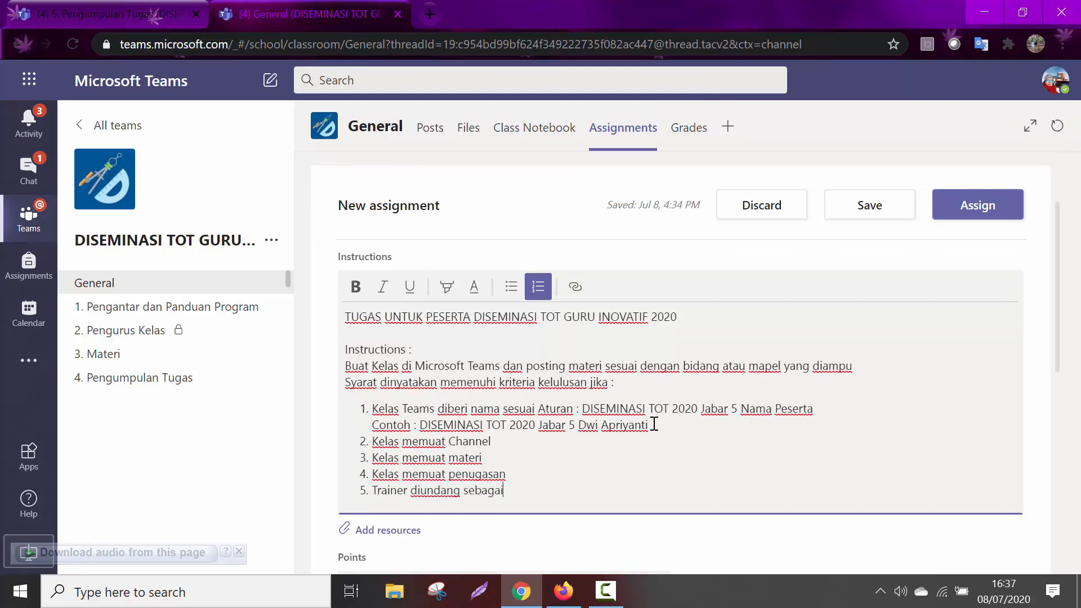
text(Owner ke dalam kelas )
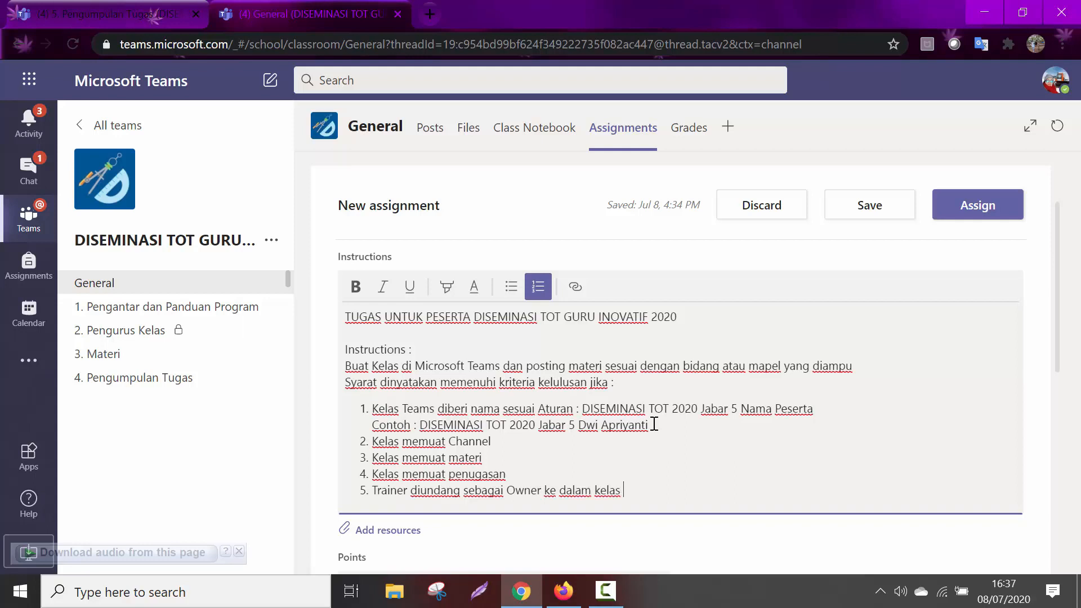
text(Teams)
key(Return)
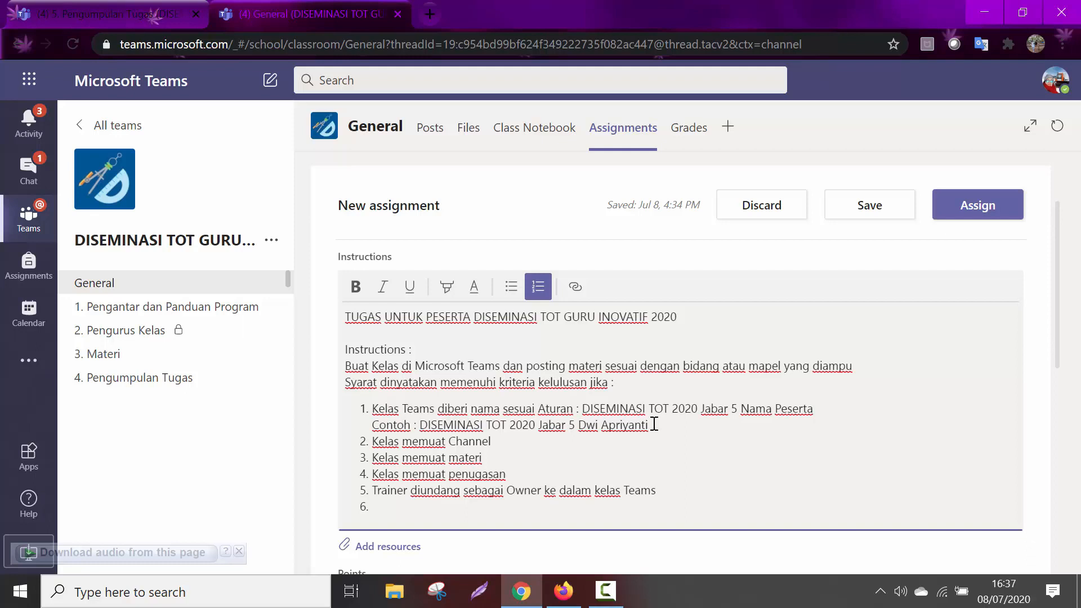
text(Membuat Meeting)
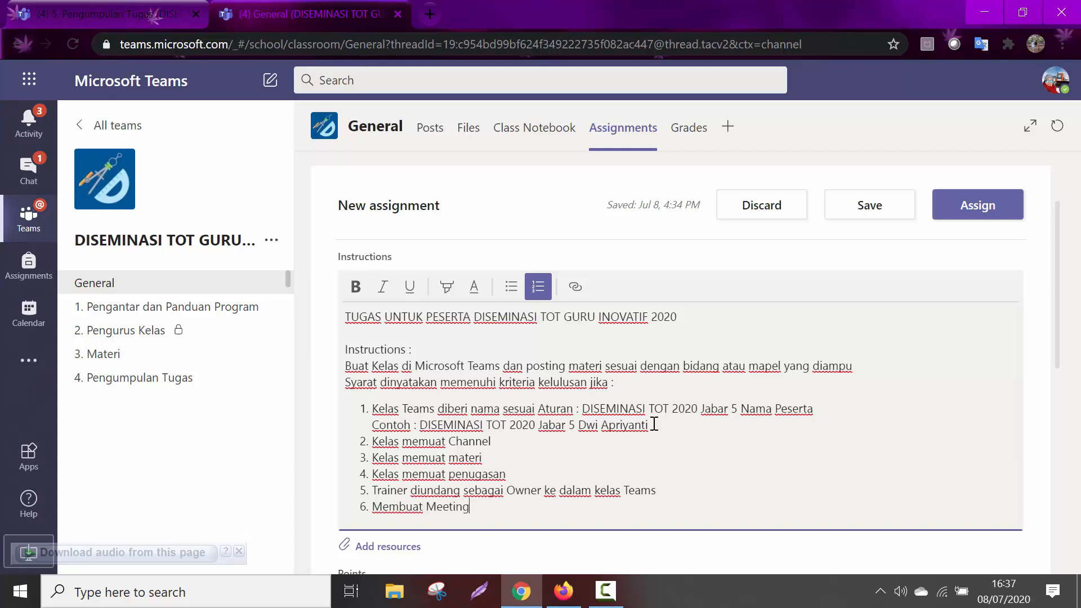
text( dan melakukan Online)
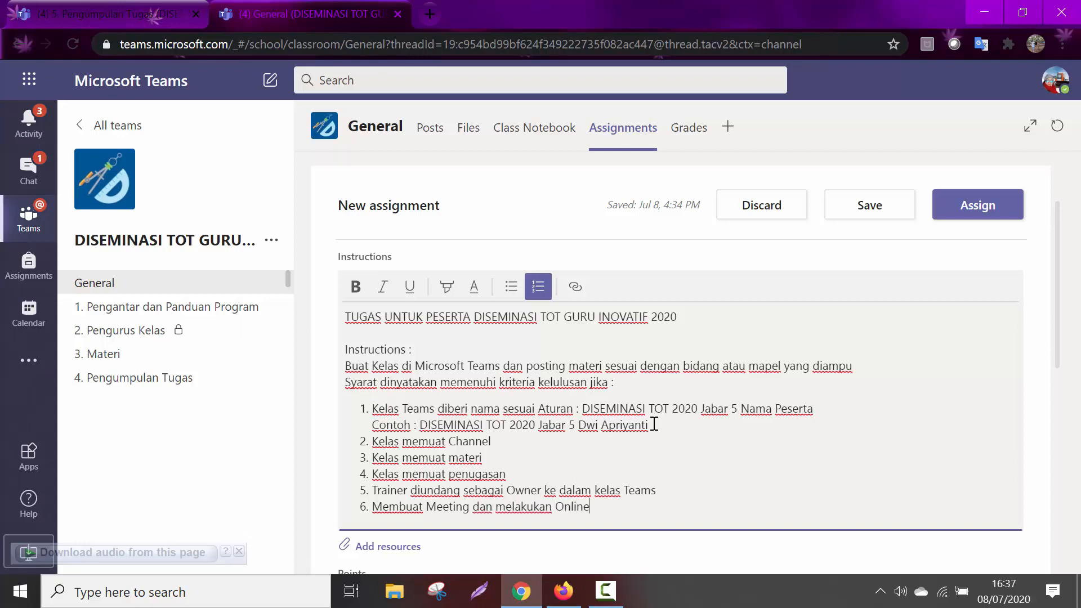
text( Meeting)
Step: Give the assignment 100 points and a due date of July 14, 2020
drag(1061, 358, 1064, 441)
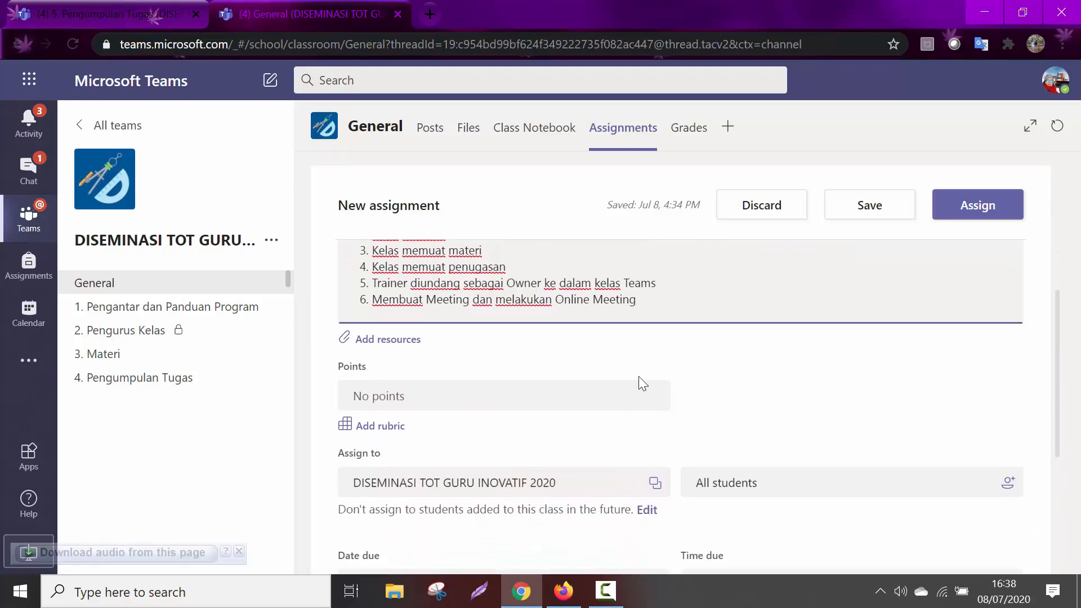
click(345, 400)
text(100)
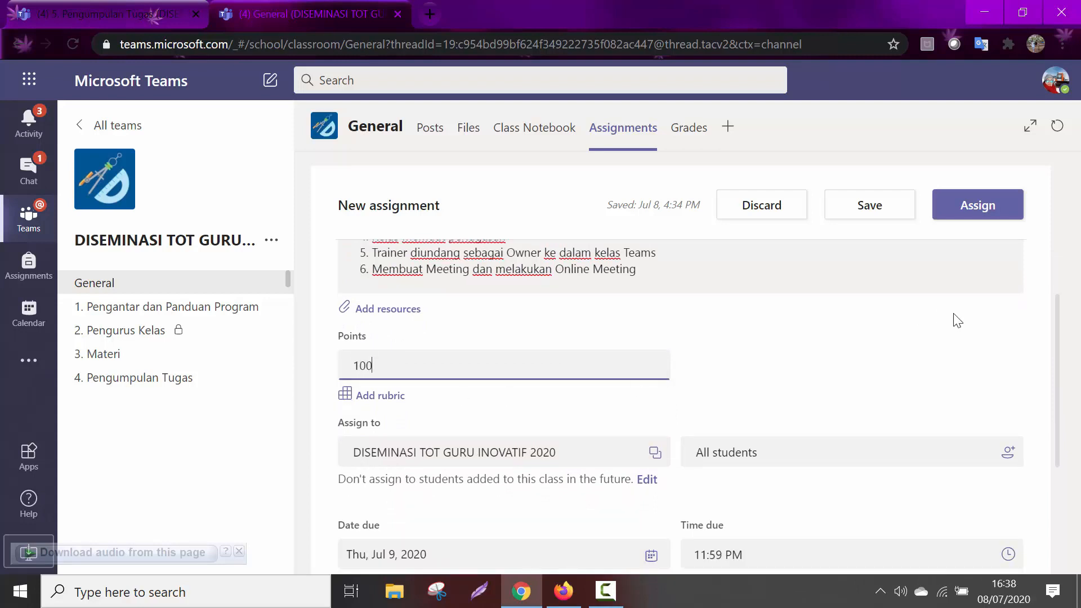
drag(1058, 373, 1066, 456)
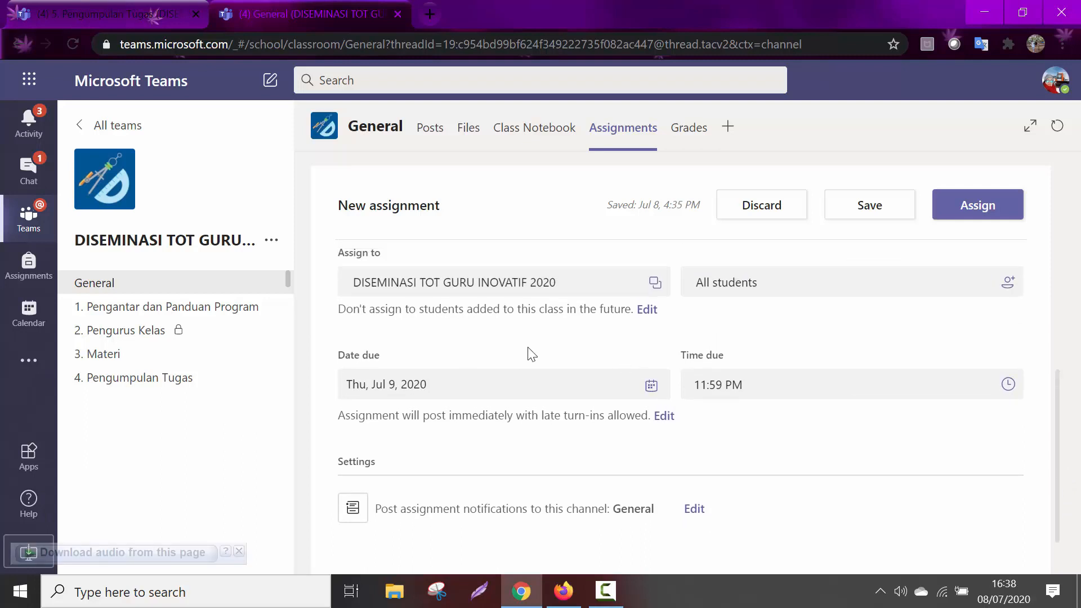
click(652, 387)
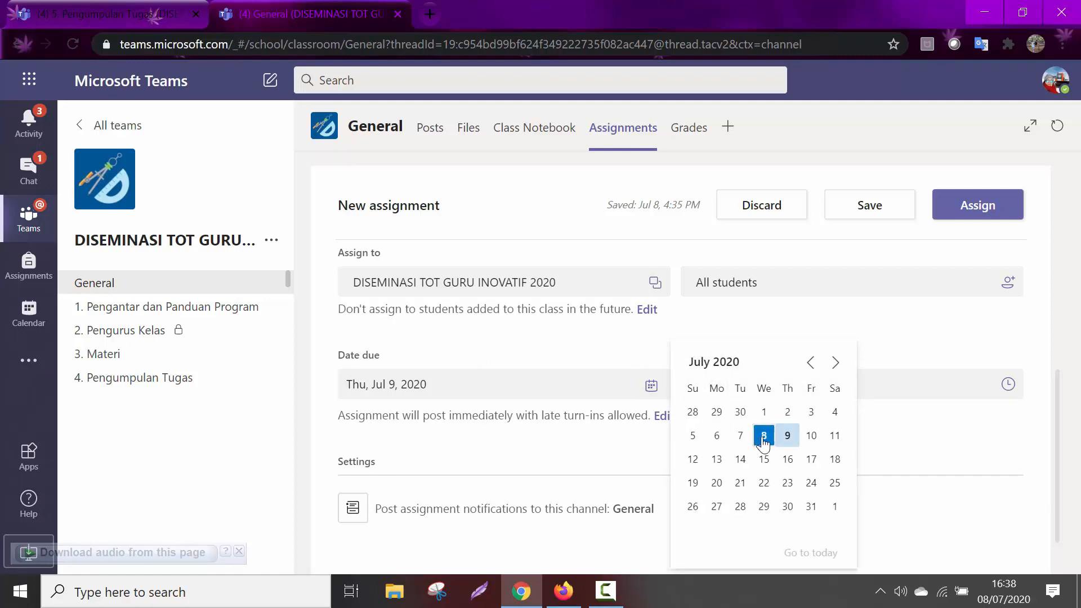
click(740, 460)
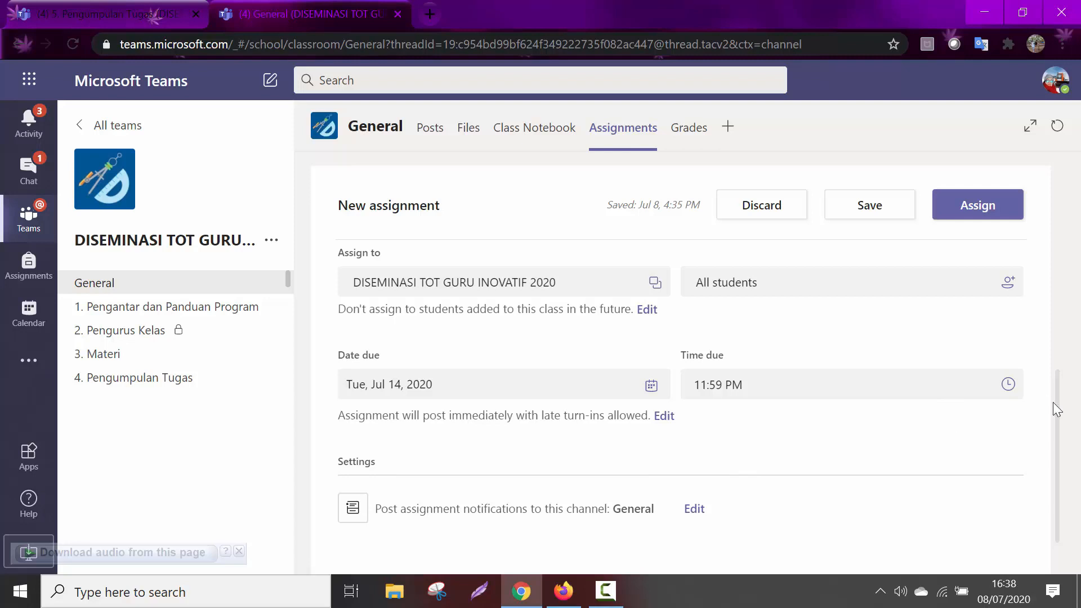
drag(1056, 424, 1056, 447)
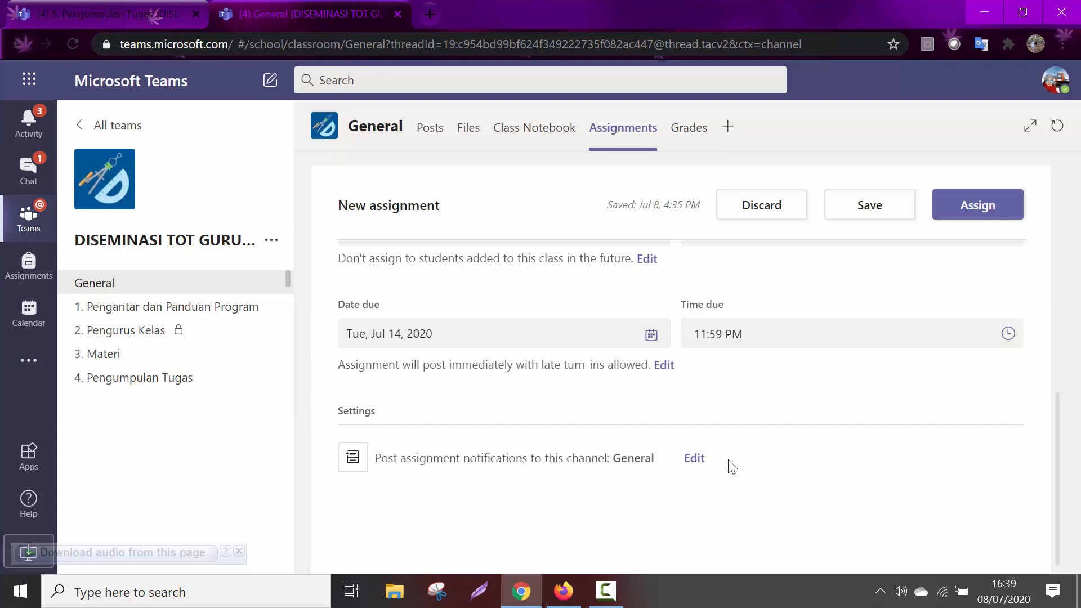
Step: Post notifications to '4. Pengumpulan Tugas', assign the assignment, and open that channel
click(694, 459)
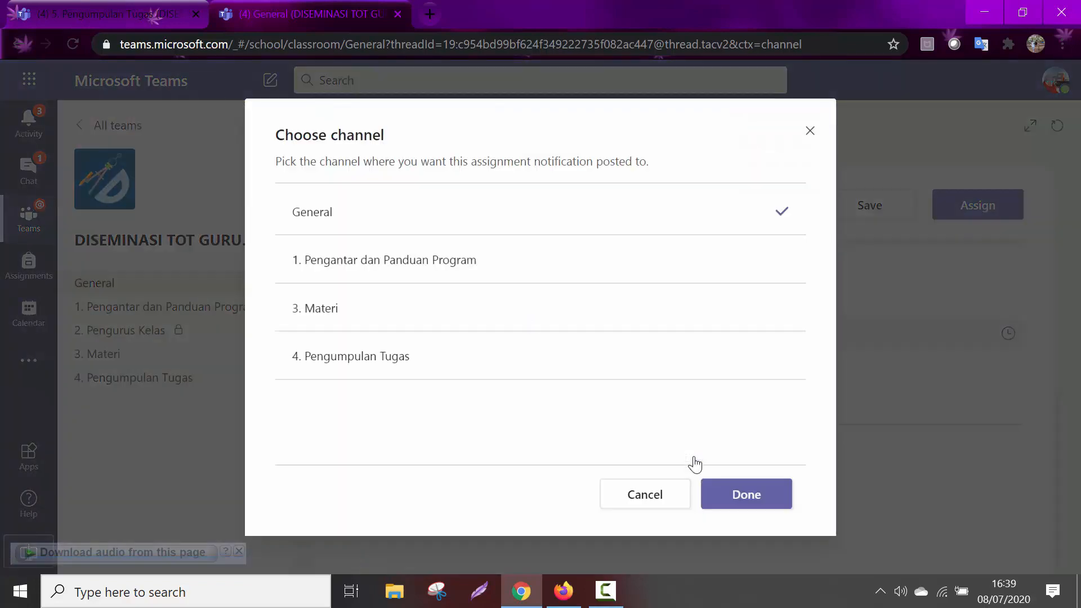
click(390, 365)
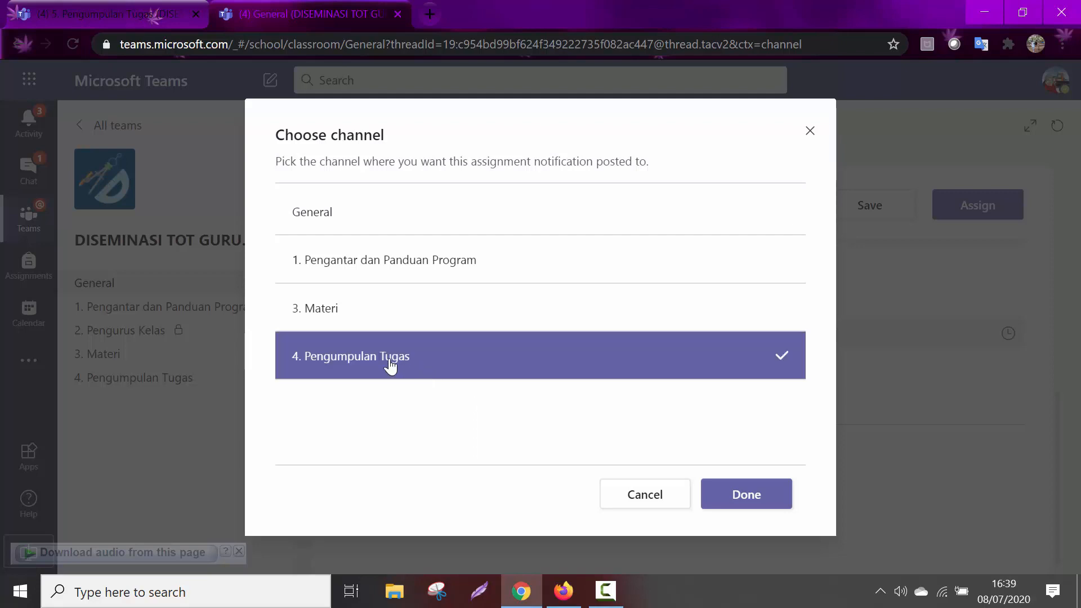
click(764, 496)
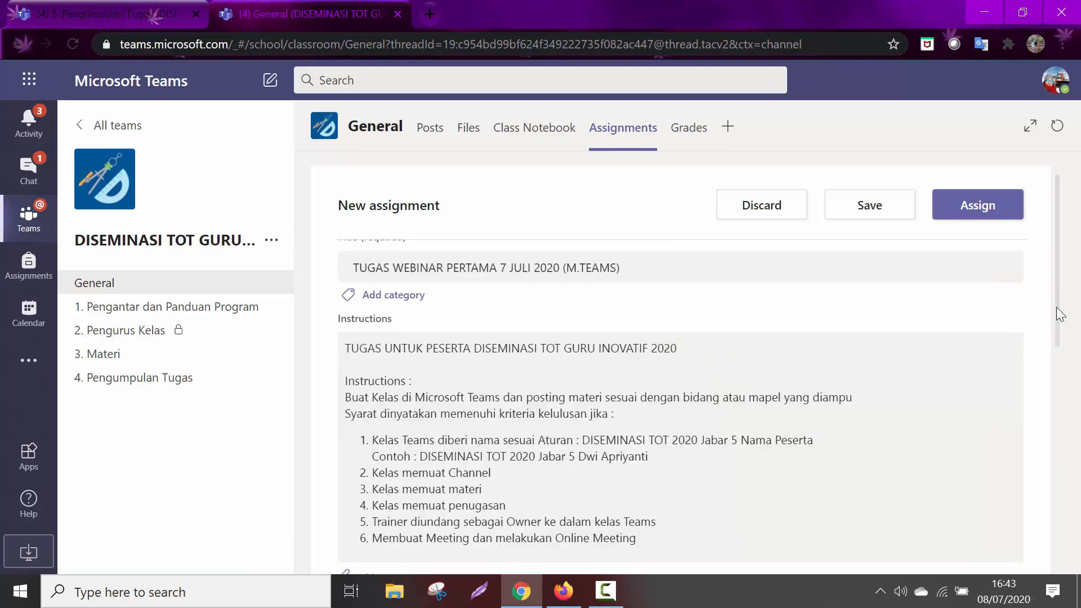
drag(1056, 306, 1074, 288)
click(982, 208)
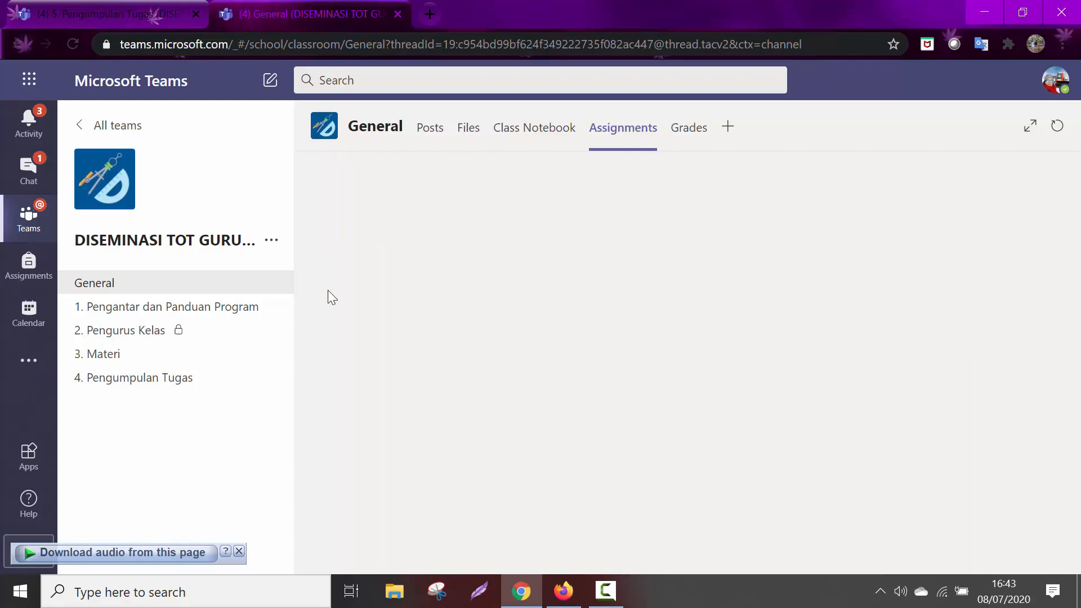
click(174, 381)
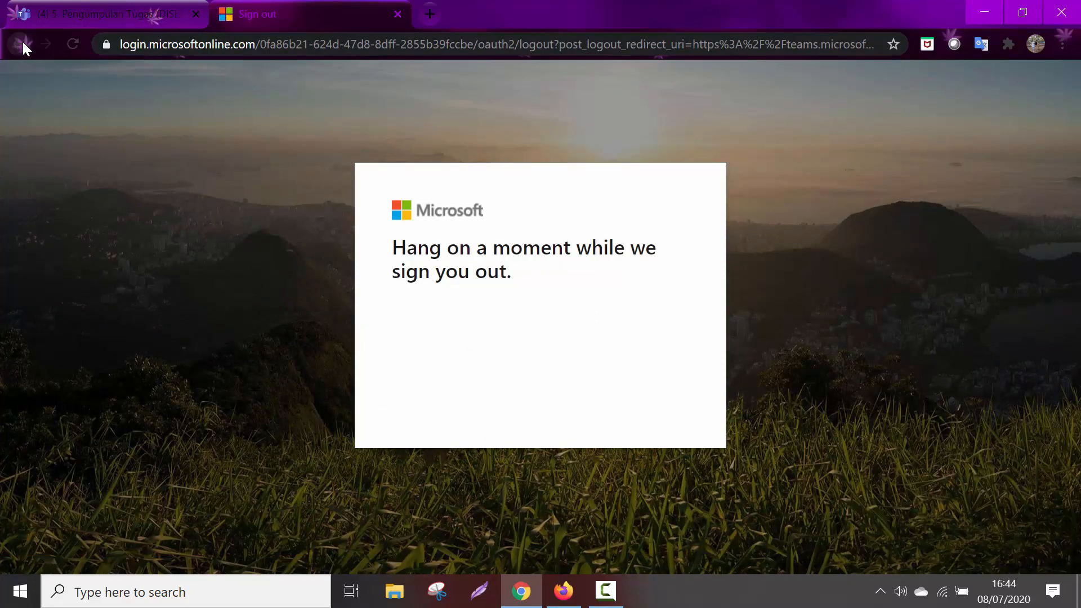
Step: Sign back in with the school account by entering its password
click(15, 46)
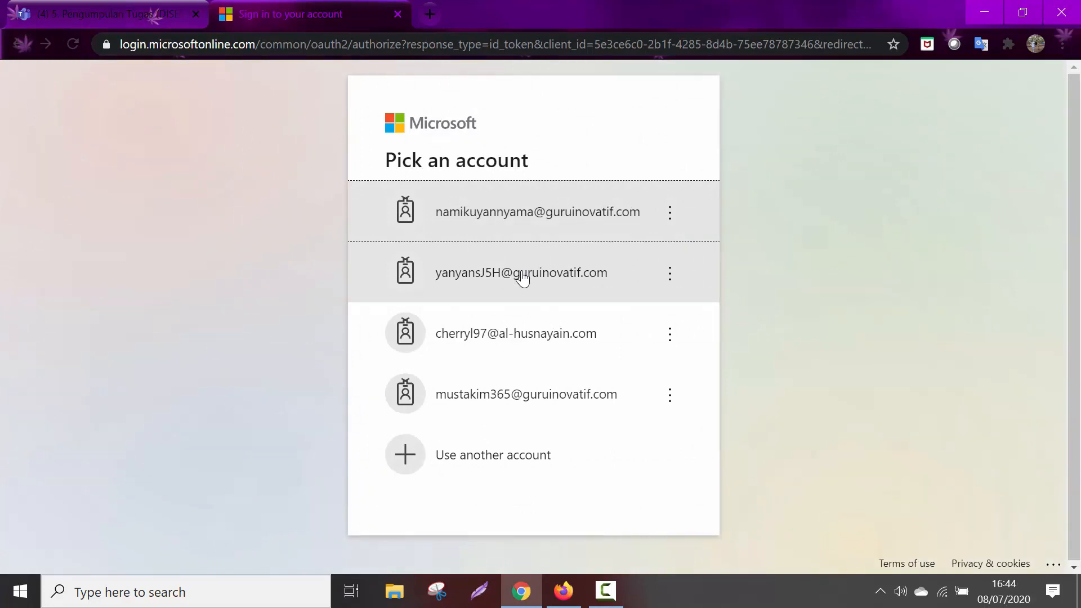
click(521, 276)
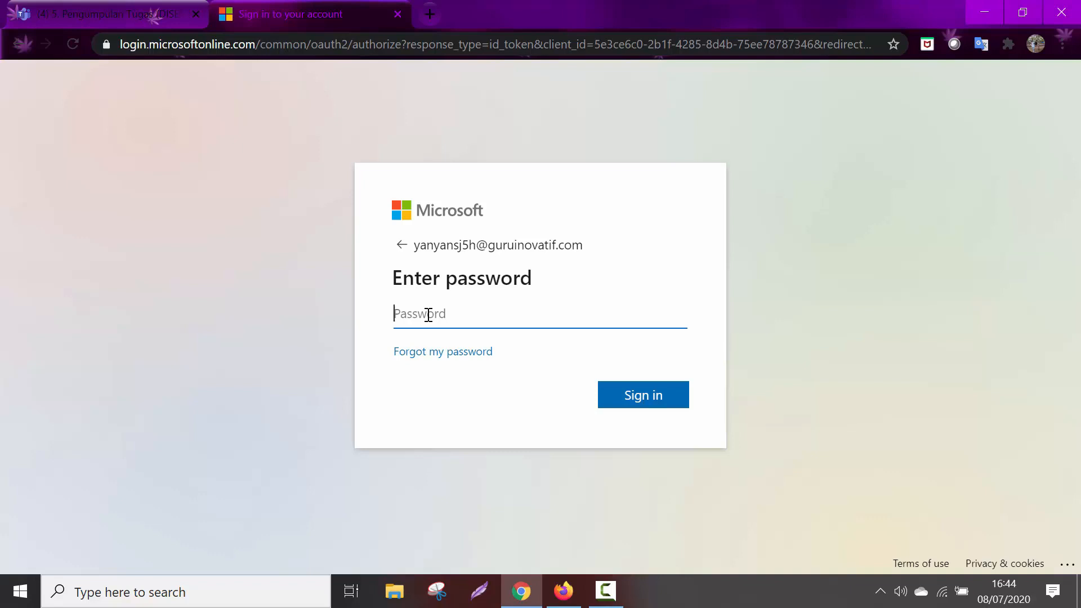
text(••••••••••••••••••••)
click(635, 396)
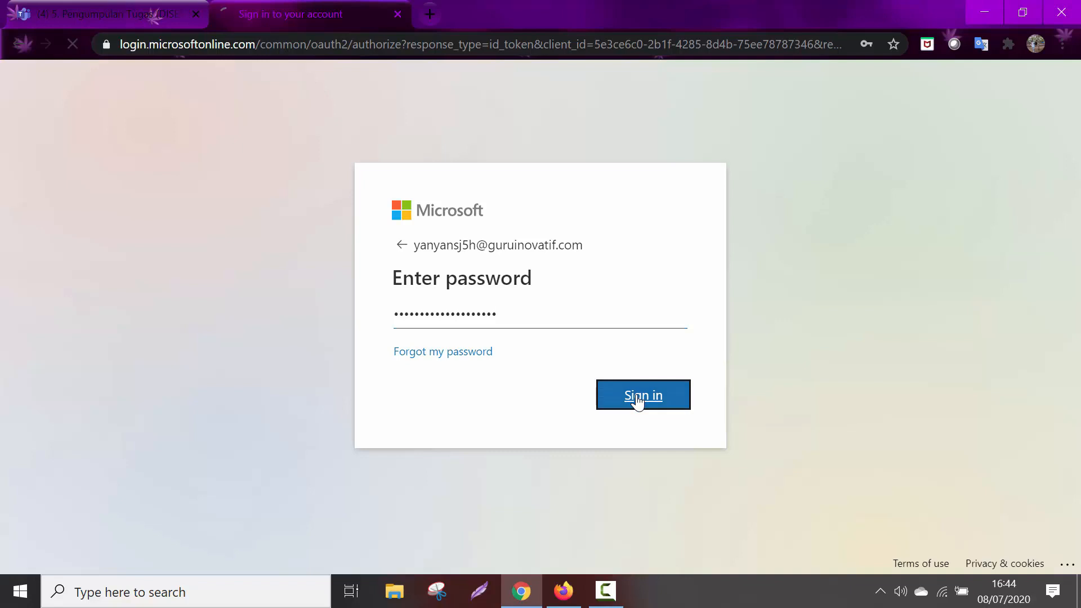
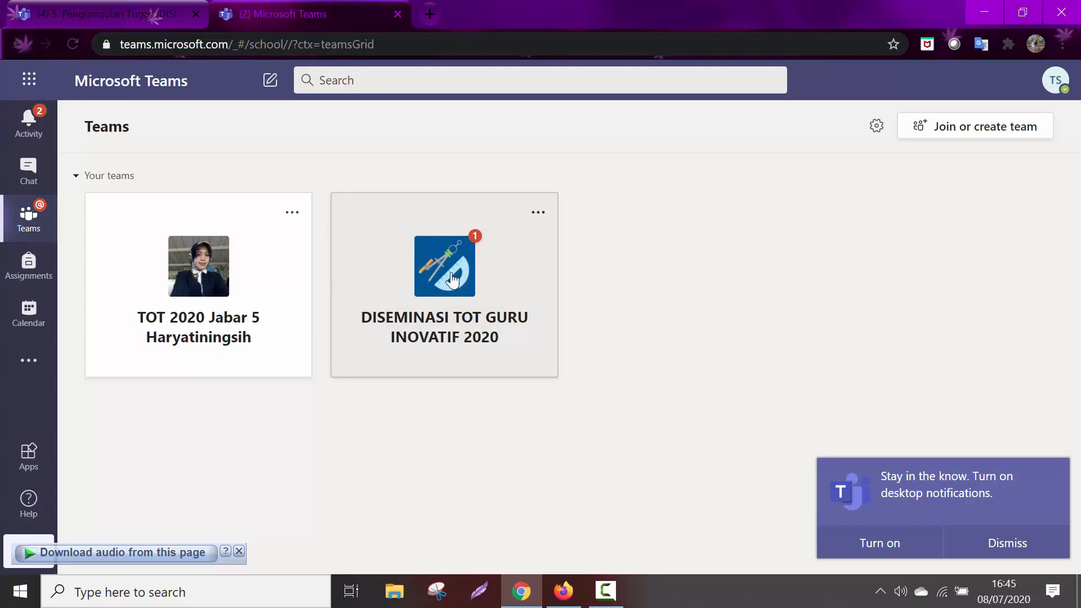
Step: Go to the 4. Pengumpulan Tugas channel of the DISEMINASI TOT GURU INOVATIF 2020 team
click(452, 279)
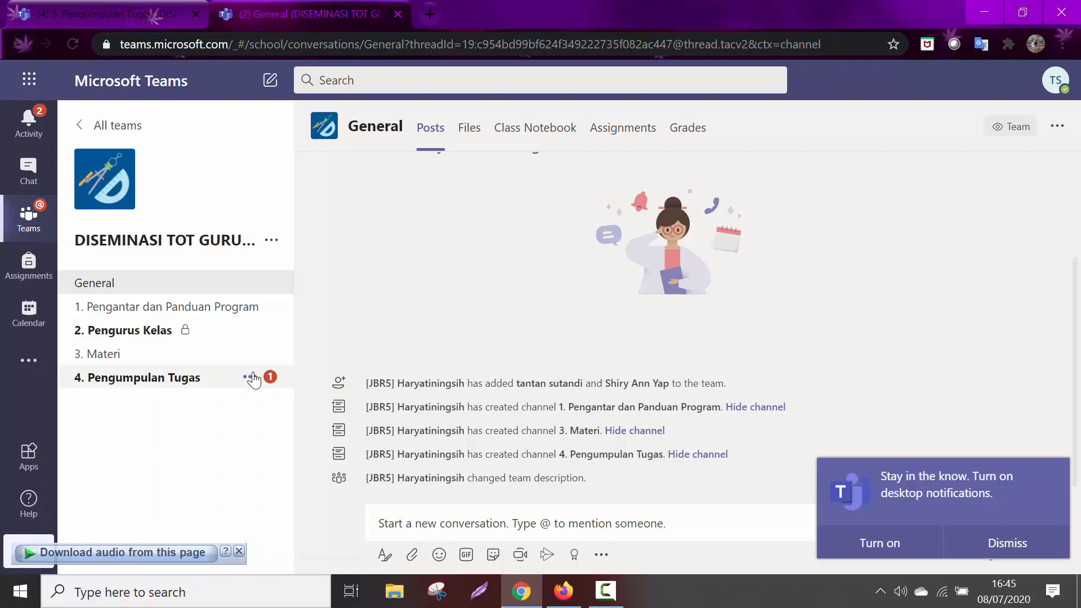
click(220, 381)
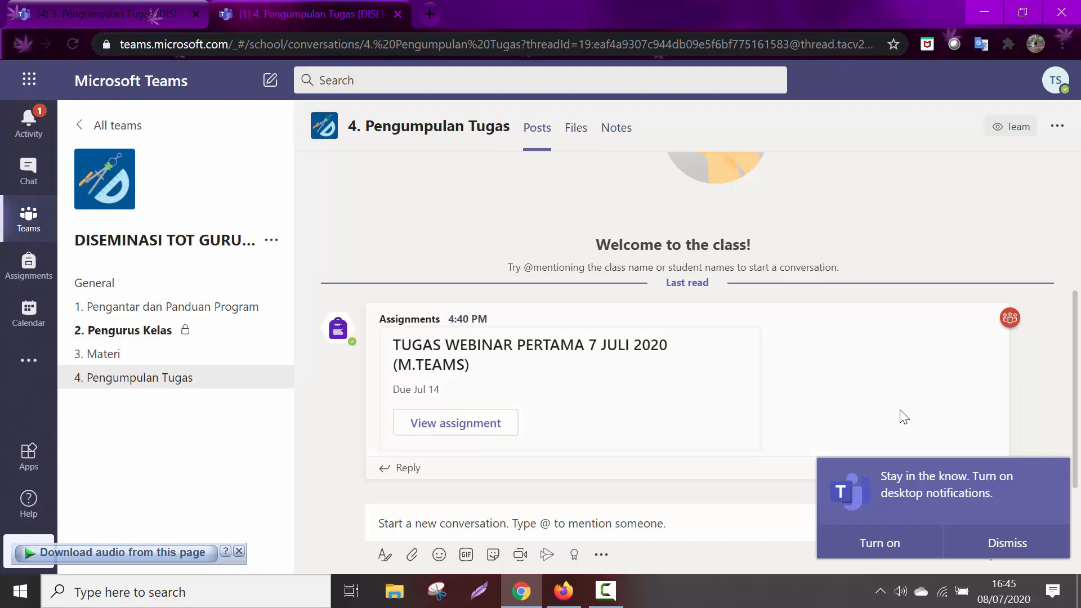
Step: View the TUGAS WEBINAR PERTAMA 7 JULI 2020 assignment details down to My work
click(471, 431)
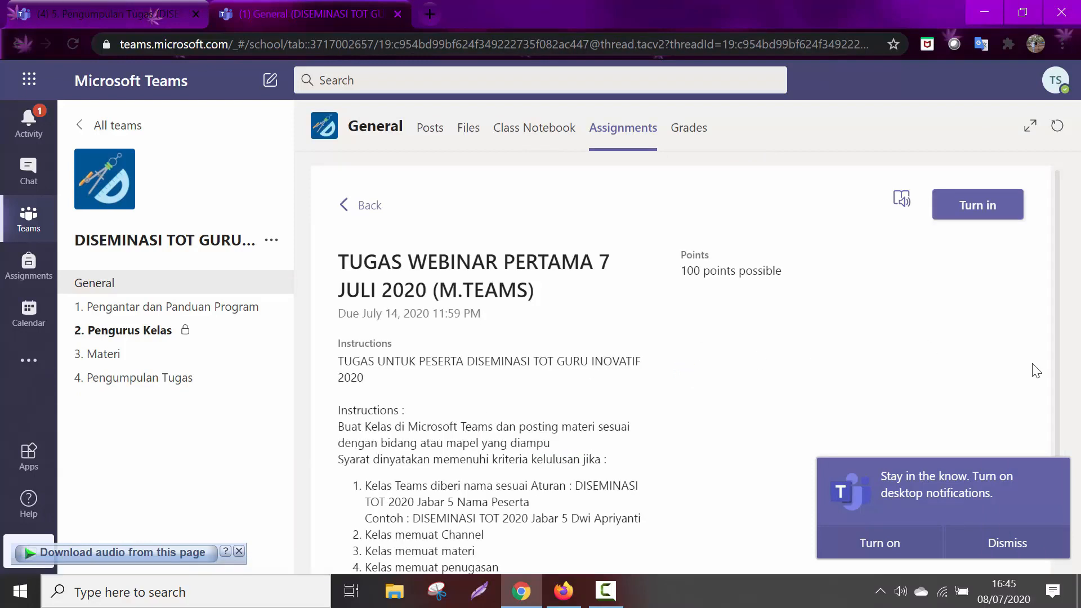
drag(1055, 379, 1071, 473)
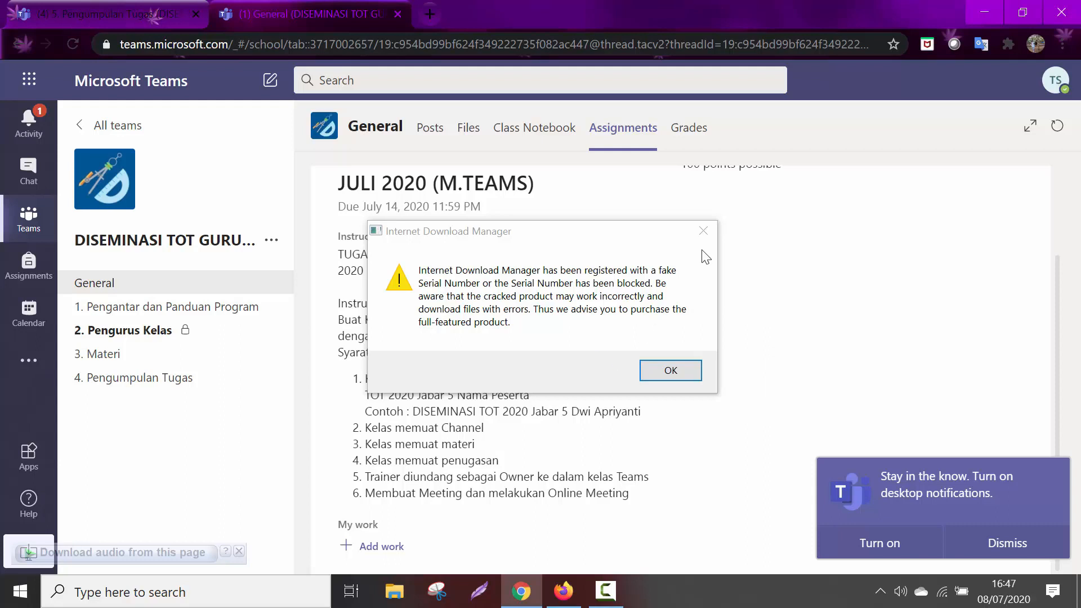
Step: Dismiss the Internet Download Manager warning and review the assignment instructions and My work
click(703, 231)
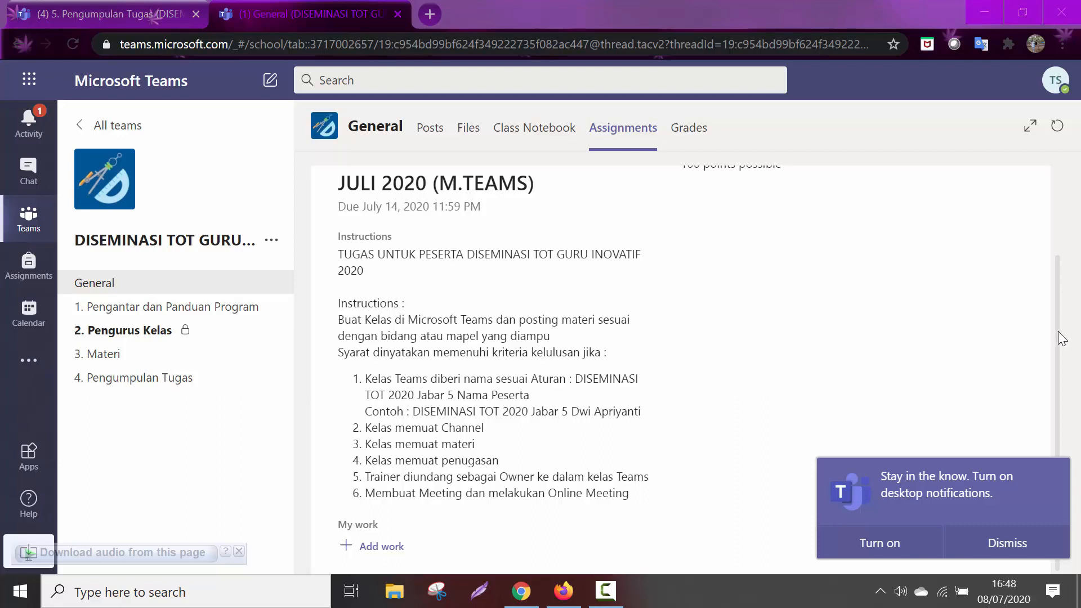
drag(1058, 331, 1055, 290)
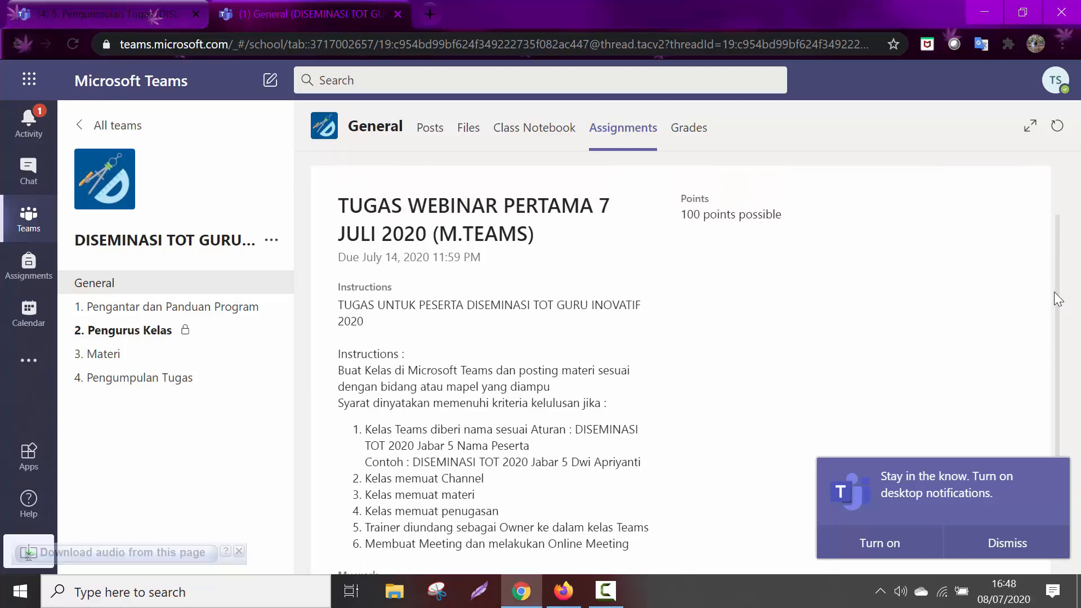
drag(1054, 292, 1061, 342)
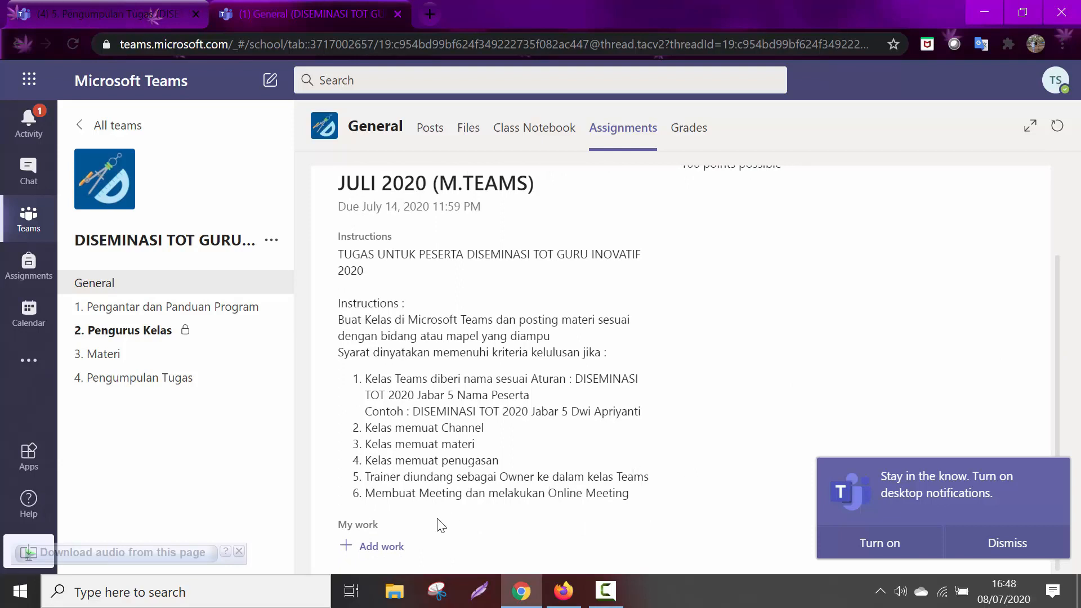
Step: Add work uploaded from this device, browsing Local Disk E: into the PTHN M365 folder
click(370, 547)
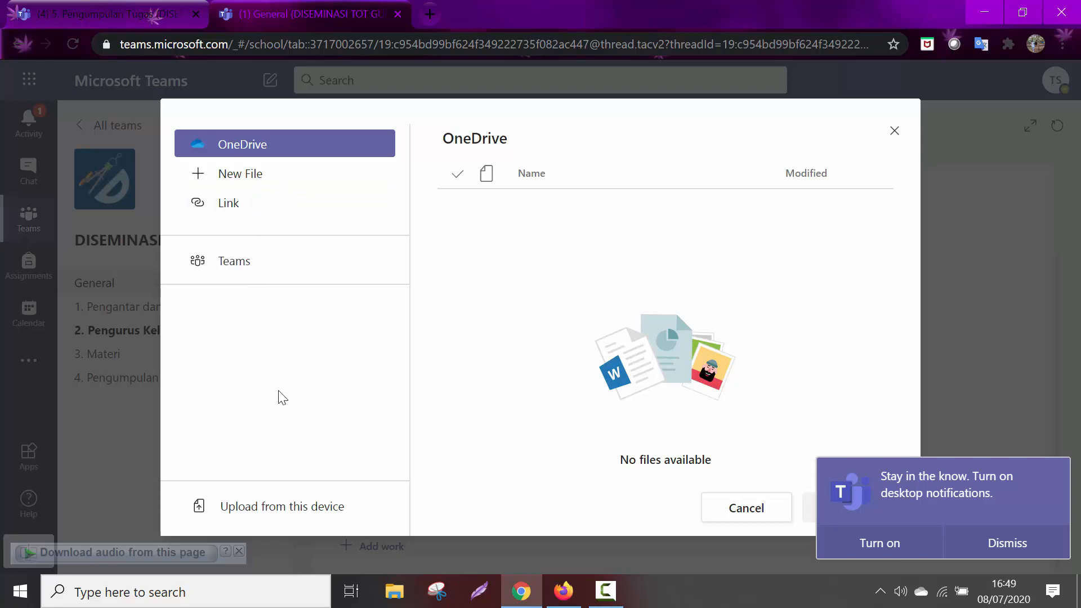
click(281, 512)
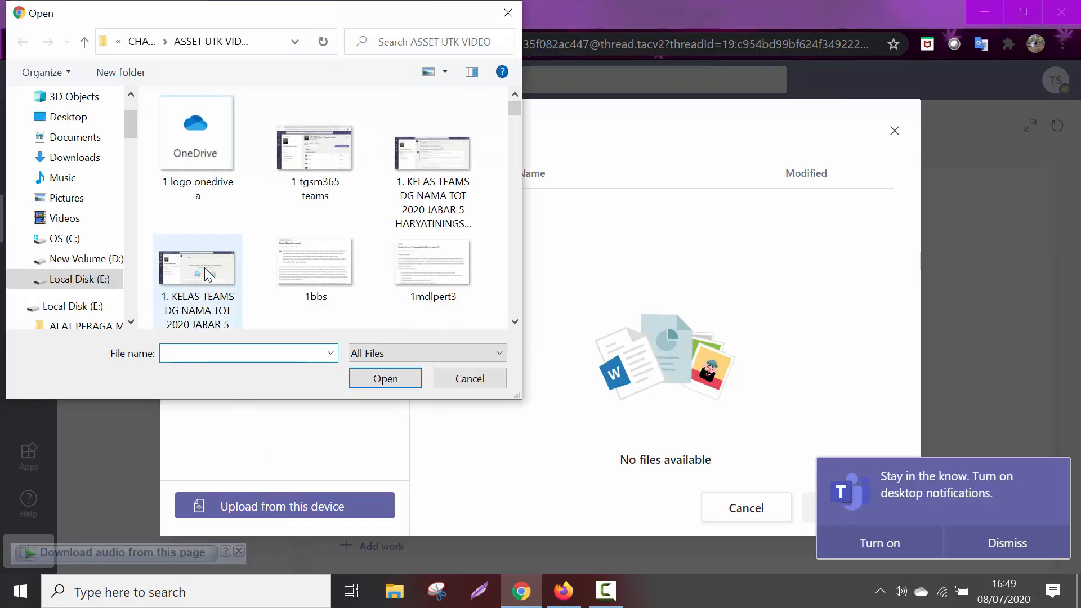
click(103, 280)
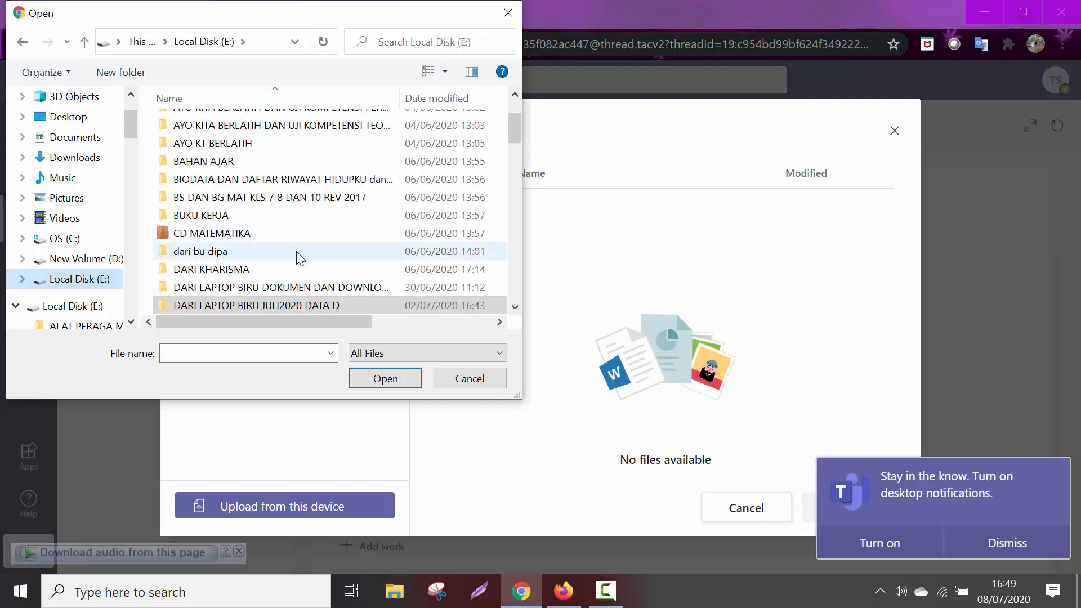
double_click(319, 306)
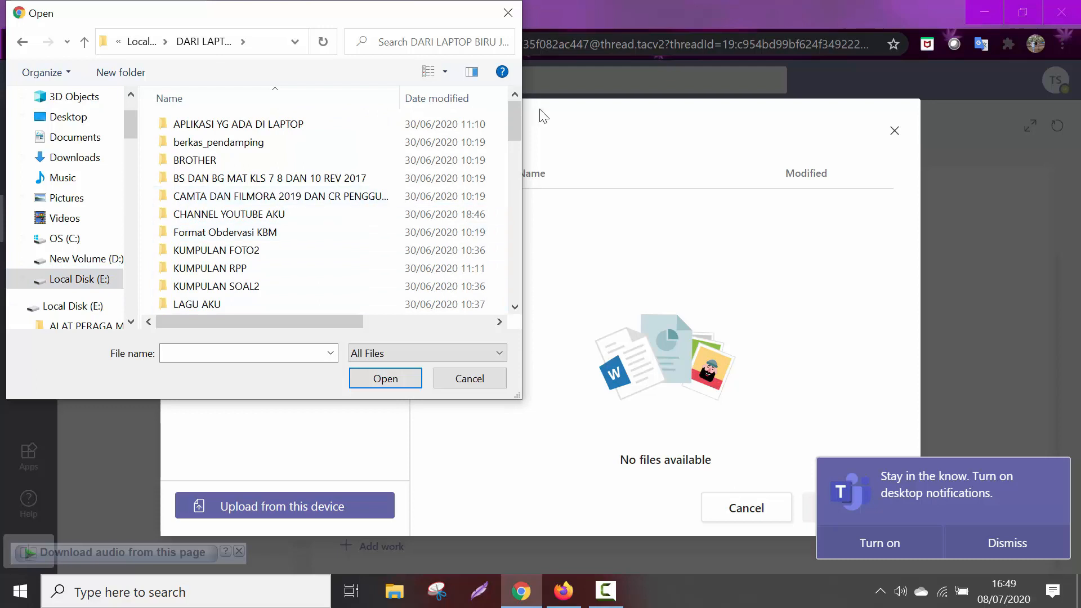
drag(515, 126, 515, 170)
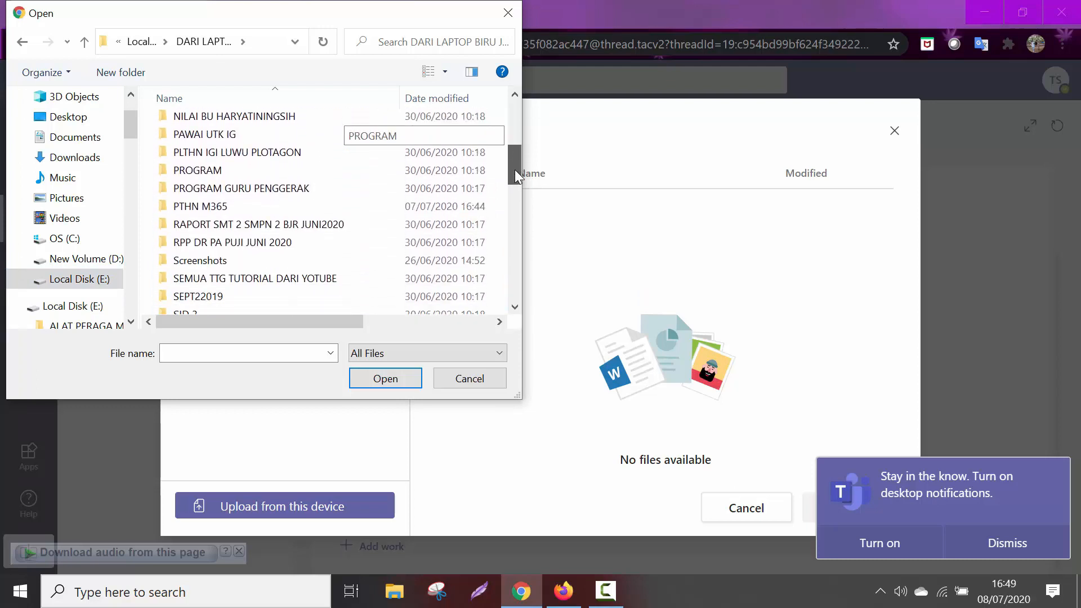
double_click(235, 207)
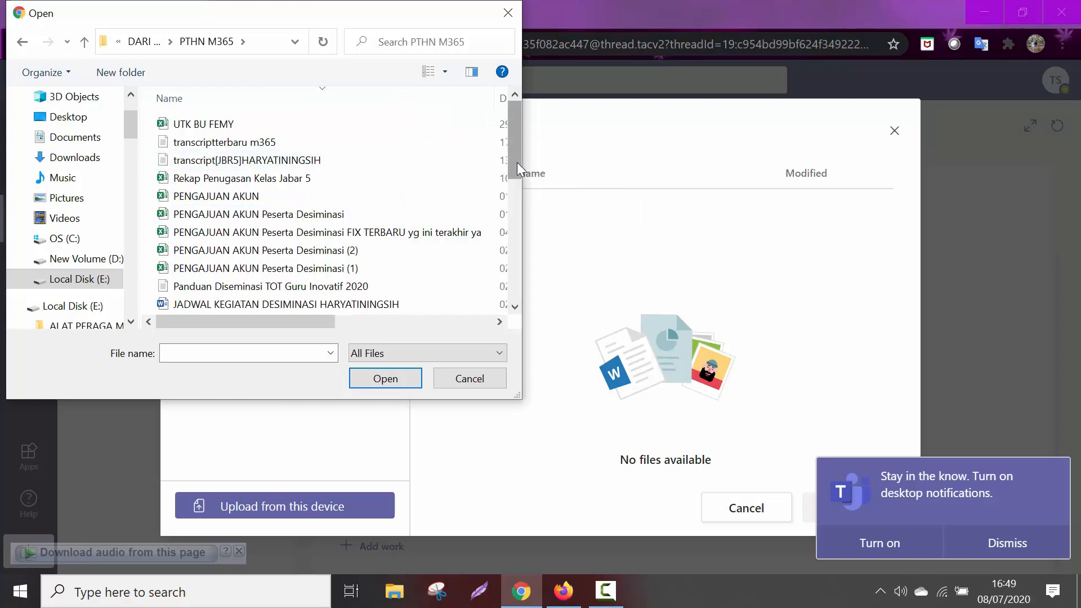
Step: Upload the TUGAS PERTEMUAN 1 document from the HARI PERTAMA 8 JULI 2020 folder
drag(516, 162, 534, 292)
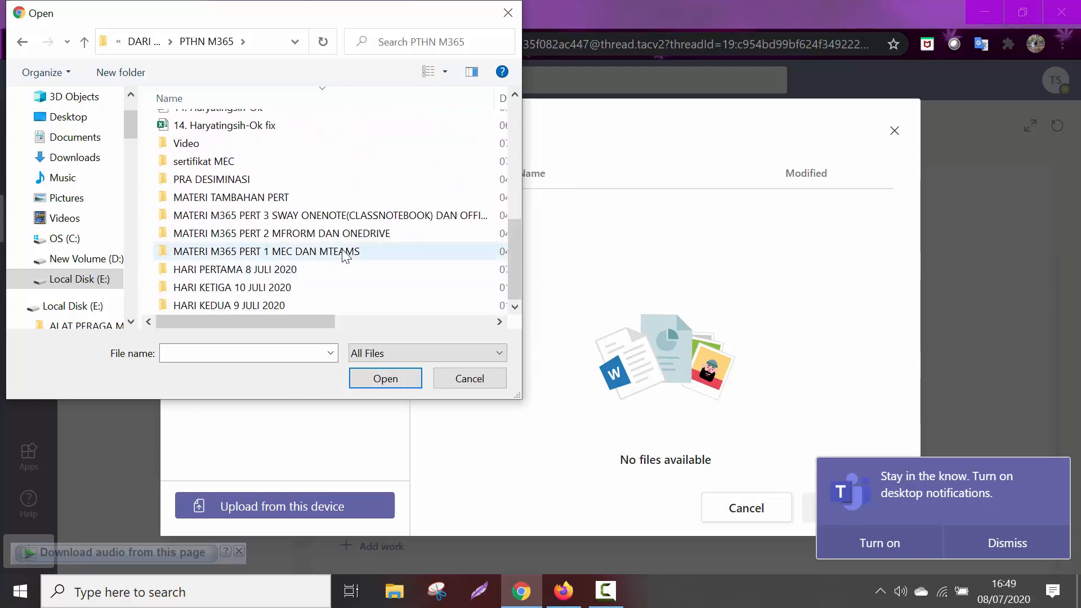
double_click(284, 304)
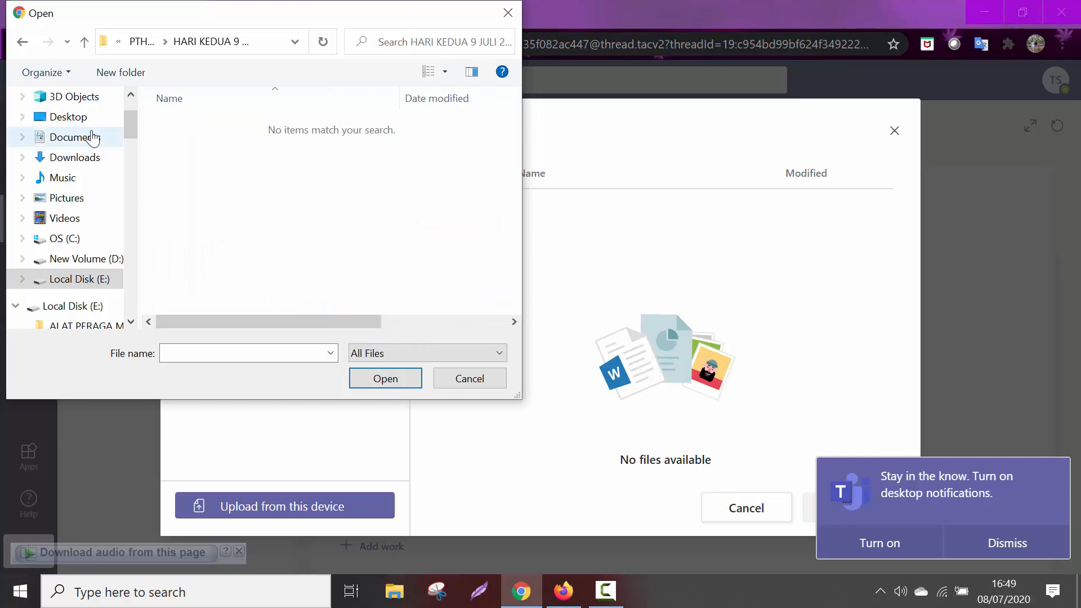
click(23, 42)
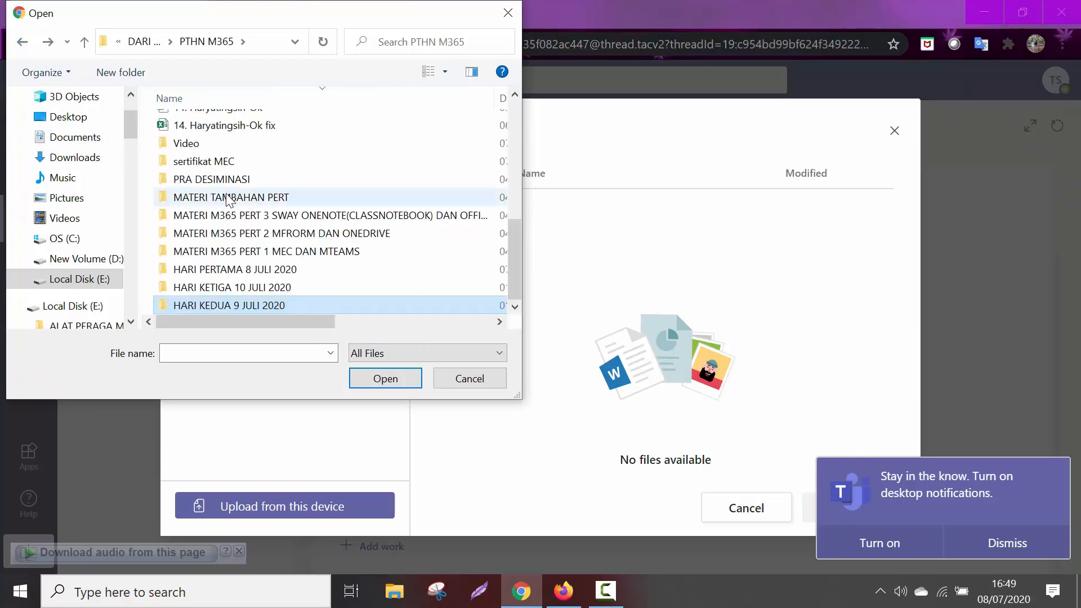
double_click(266, 270)
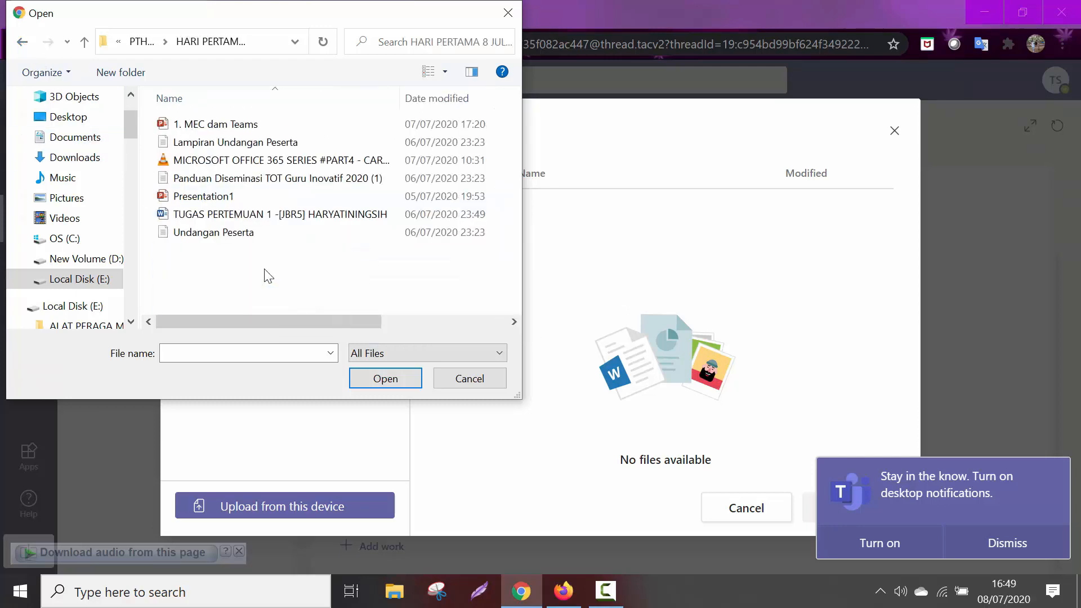
click(281, 217)
click(386, 378)
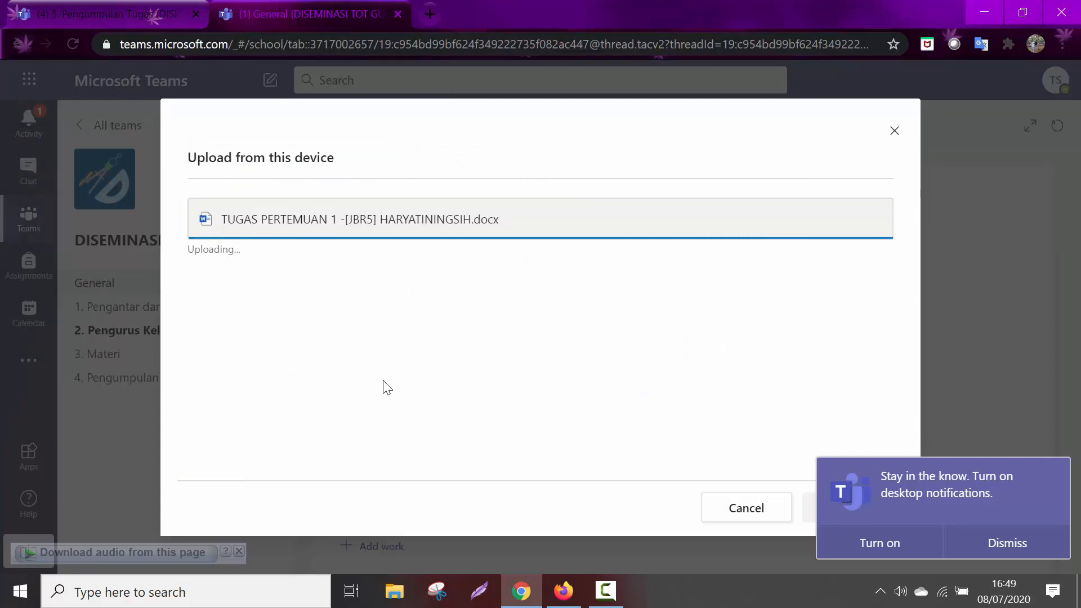
Step: Dismiss the notifications prompt and confirm the uploaded TUGAS PERTEMUAN 1 document as work
click(993, 540)
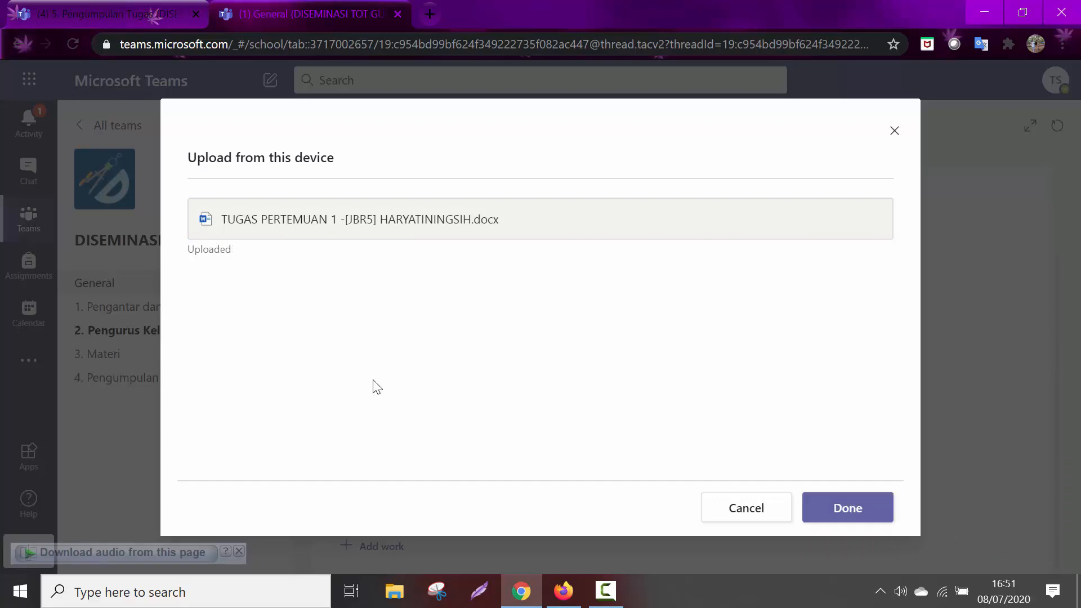
click(856, 506)
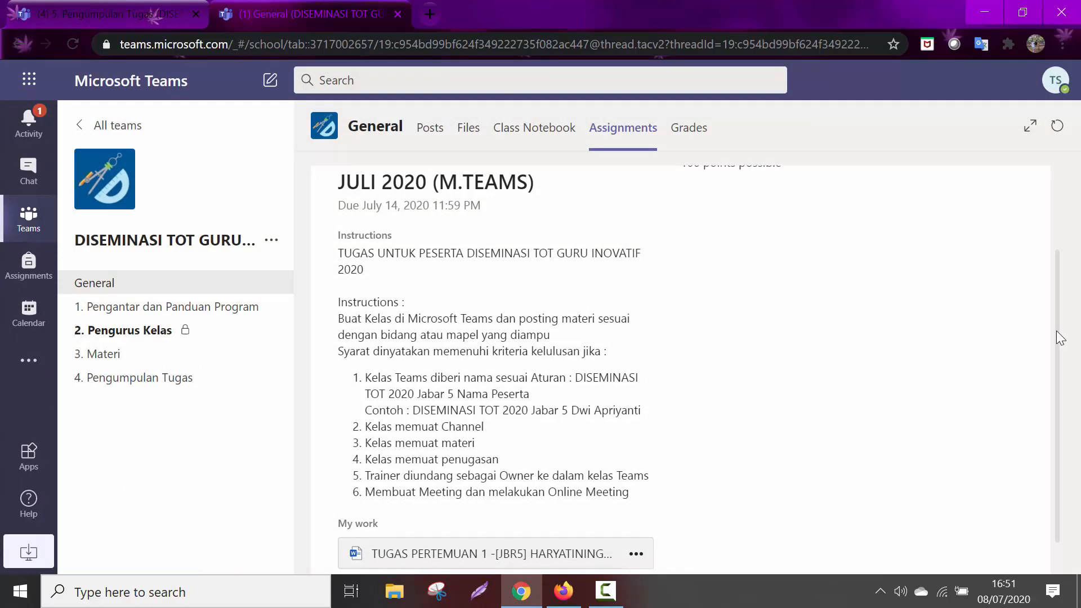
scroll(1061, 338, down, 1)
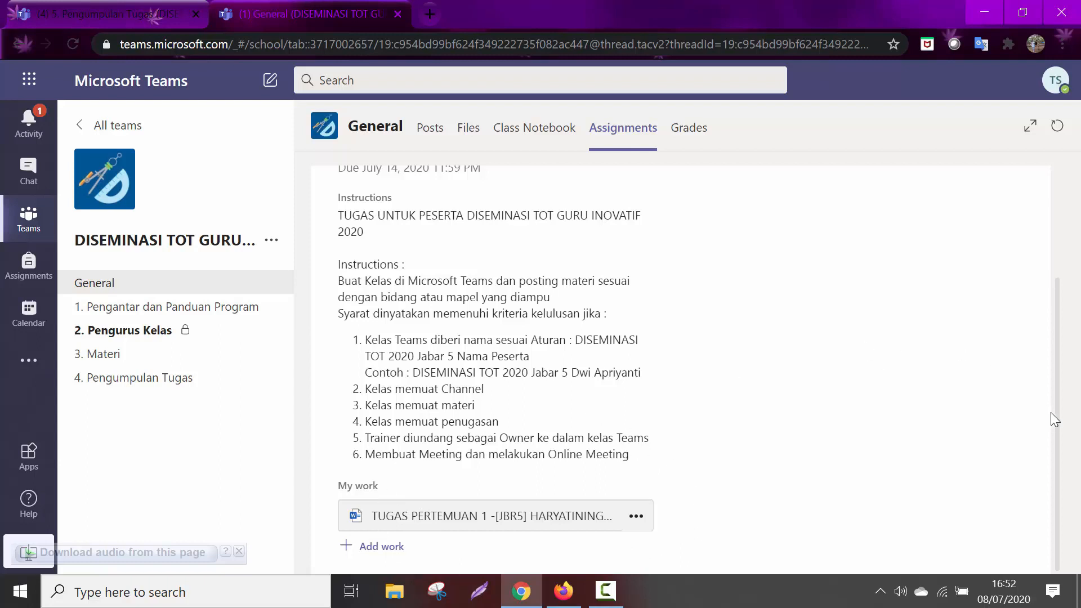
scroll(1061, 434, up, 3)
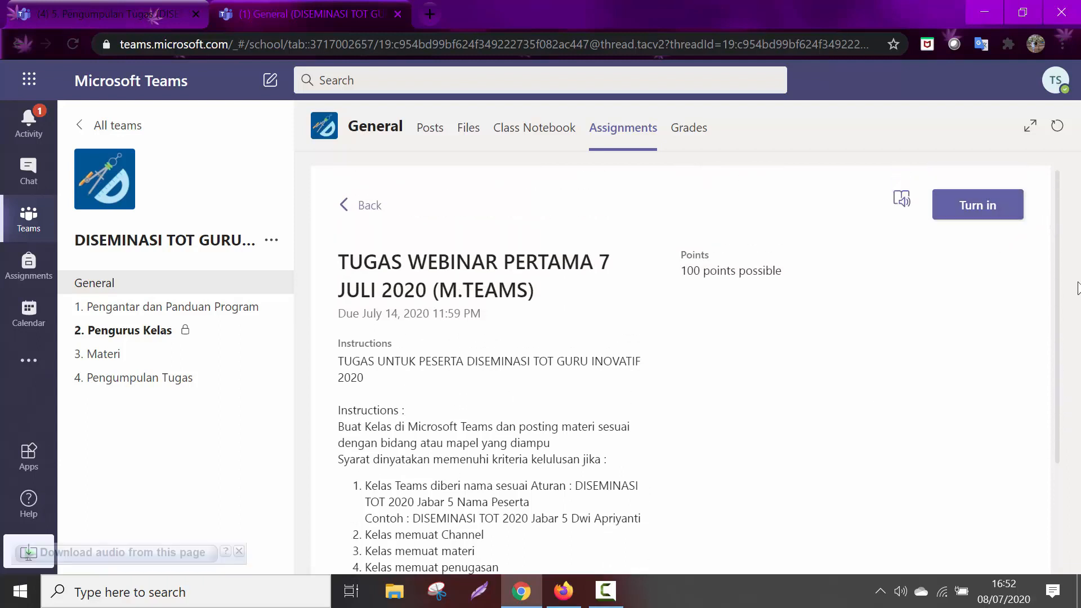
scroll(1057, 419, down, 2)
scroll(1057, 418, down, 1)
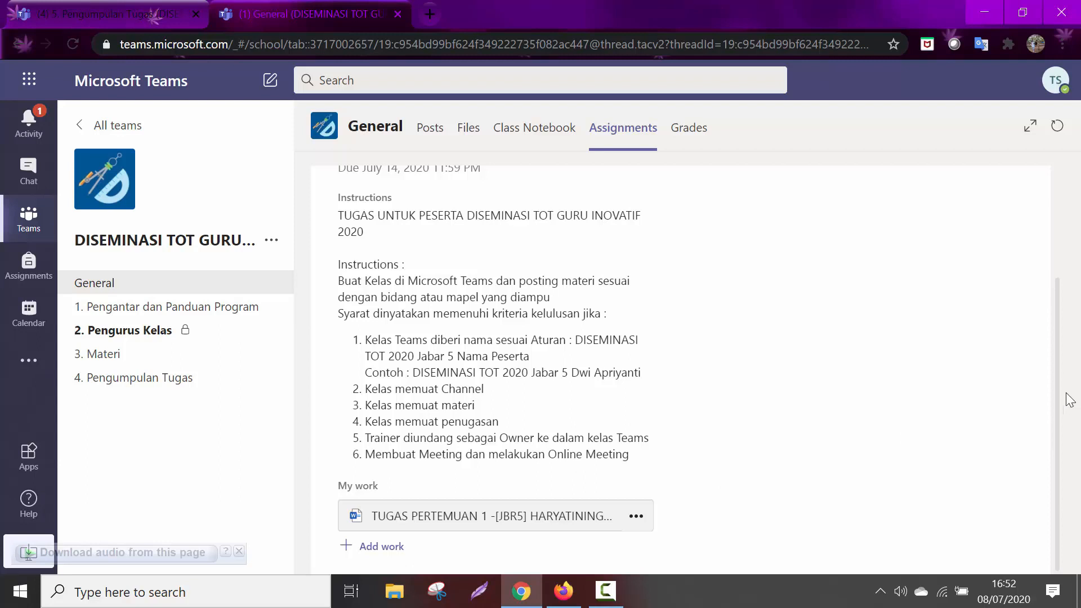
scroll(1050, 278, up, 3)
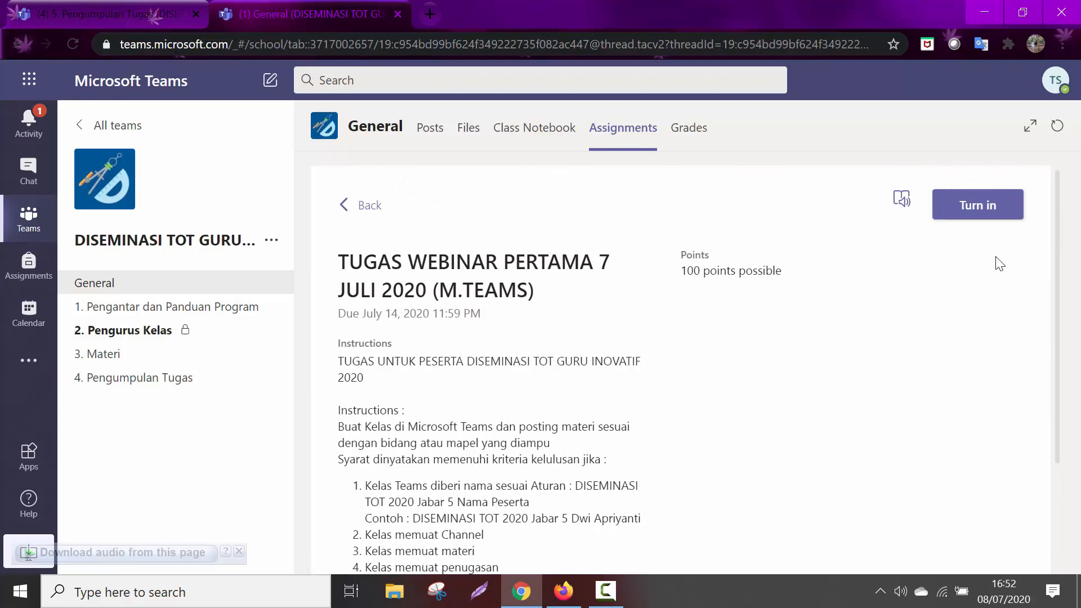
click(978, 206)
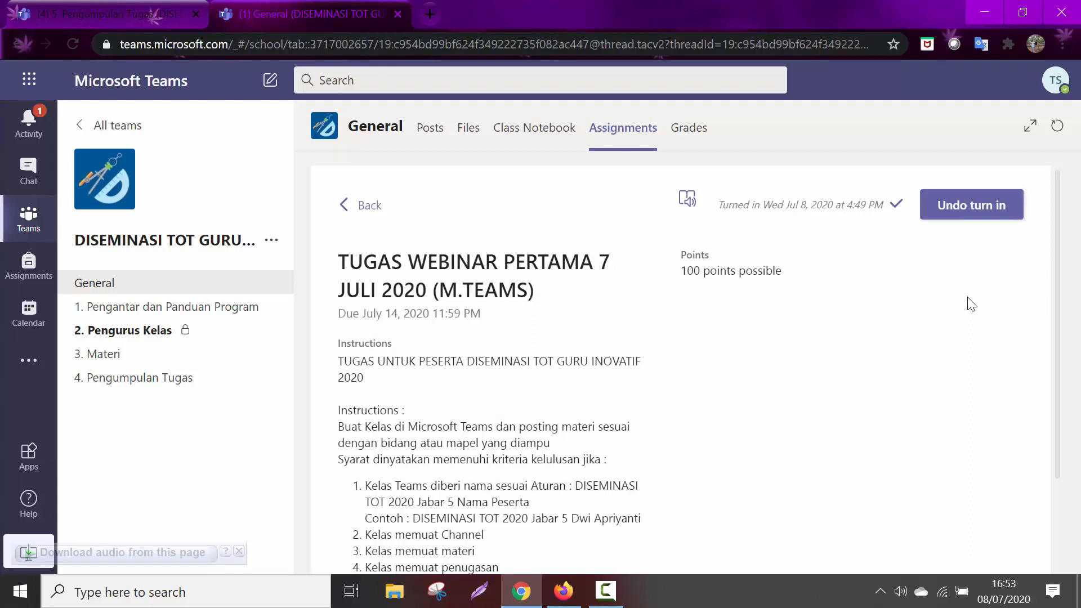
Step: Sign out of the current Teams account from the profile menu
click(1058, 85)
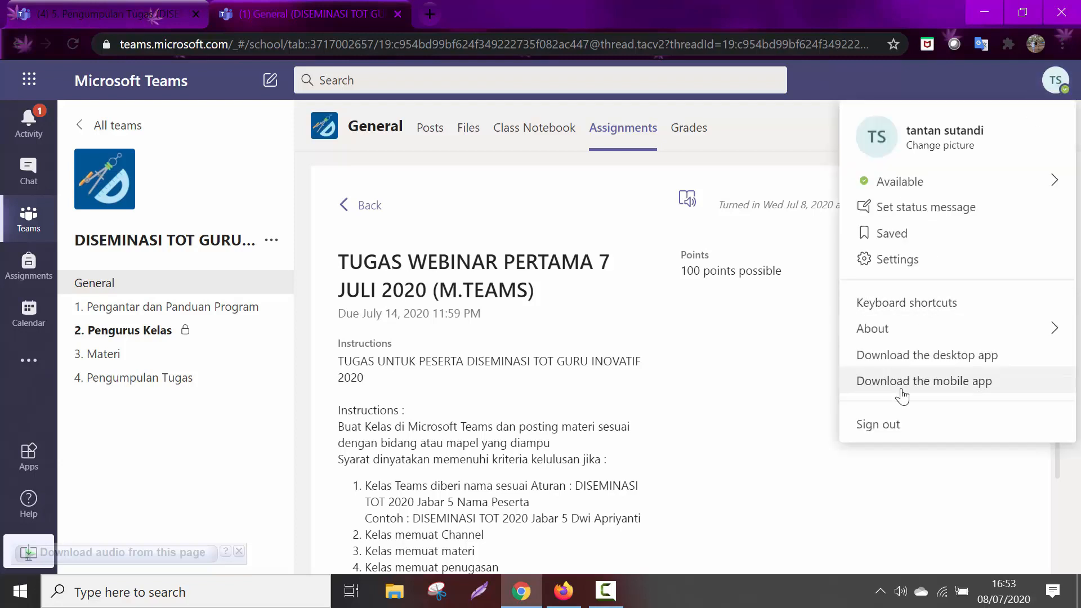
click(886, 425)
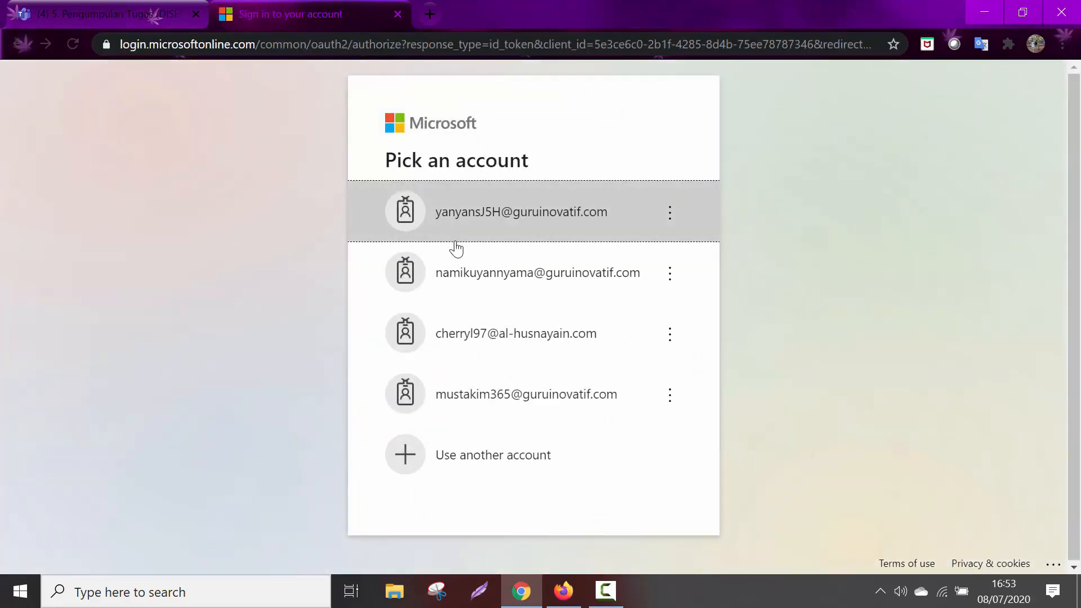
Step: Sign in as the second saved teacher account with its password, using the Teams web app
click(489, 282)
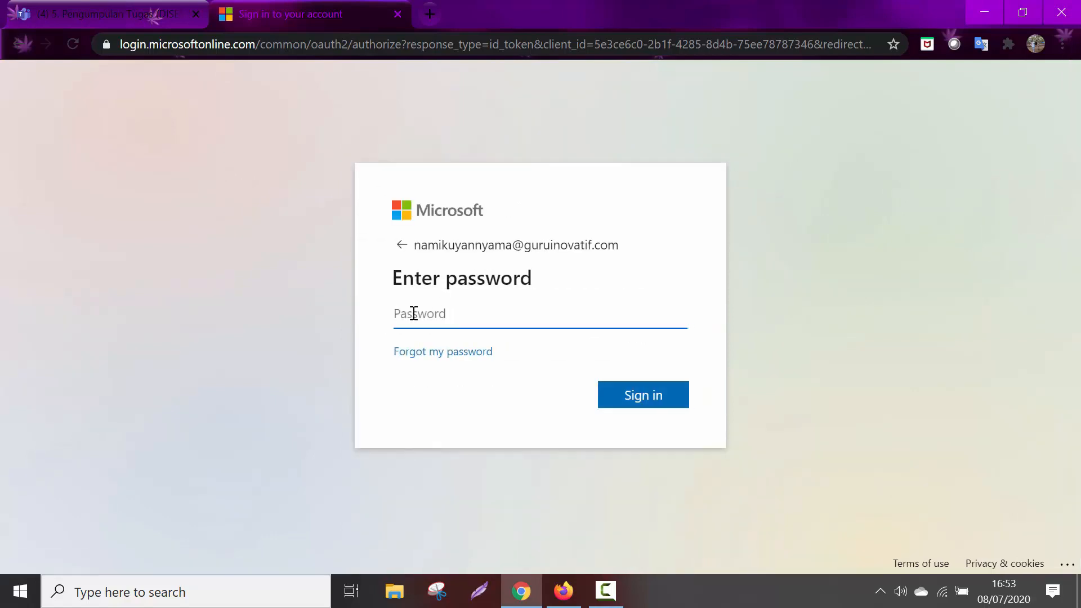
text(•••••••••••••••)
click(652, 396)
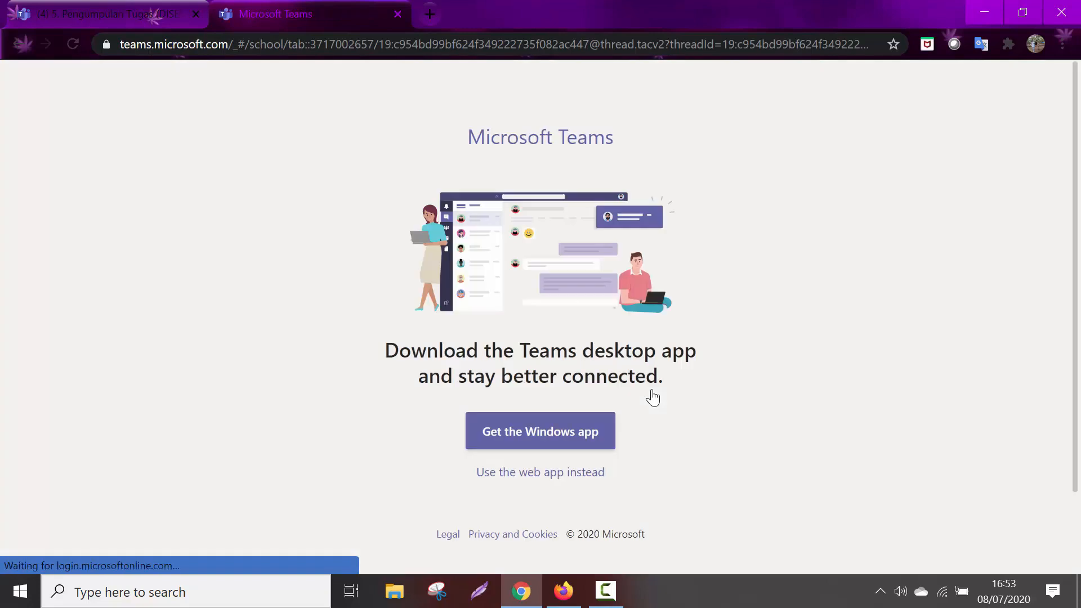
click(72, 45)
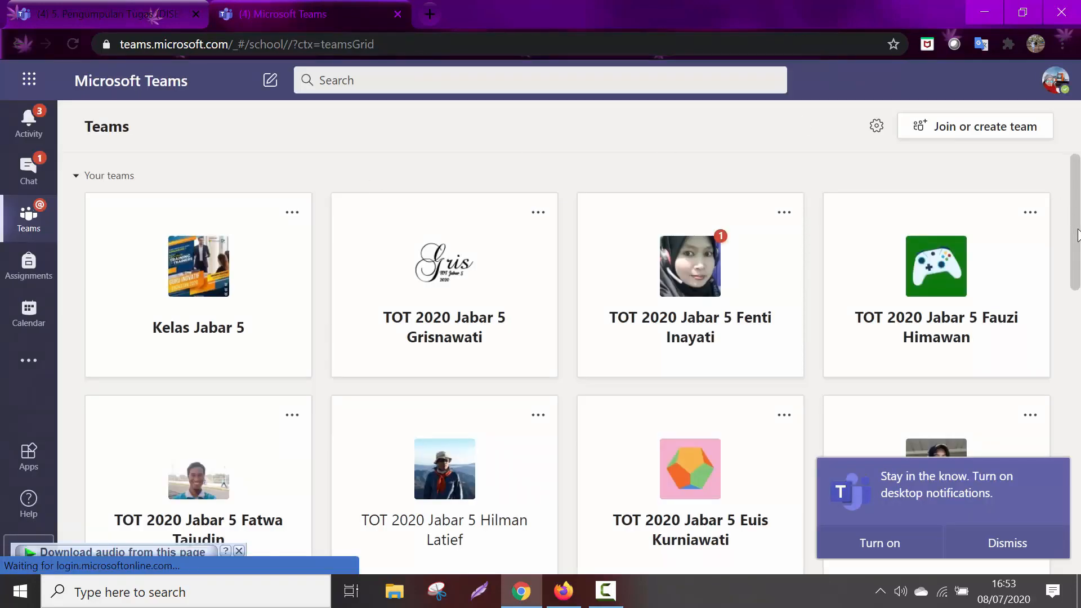
Step: Dismiss the notifications prompt and go to DISEMINASI TOT GURU INOVATIF 2020's 4. Pengumpulan Tugas channel
drag(1074, 213, 1071, 569)
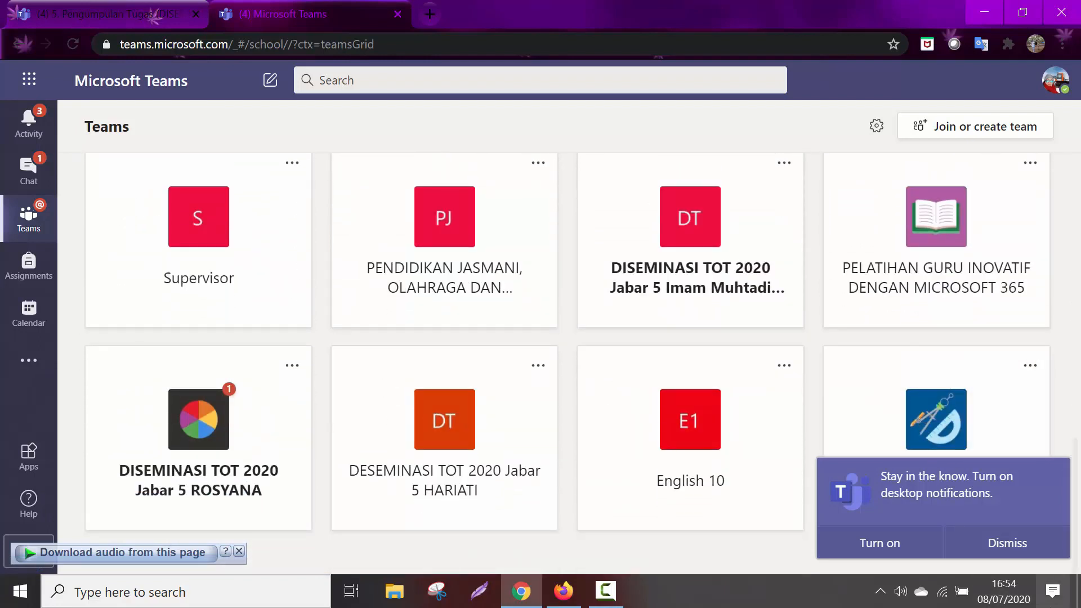
click(1033, 549)
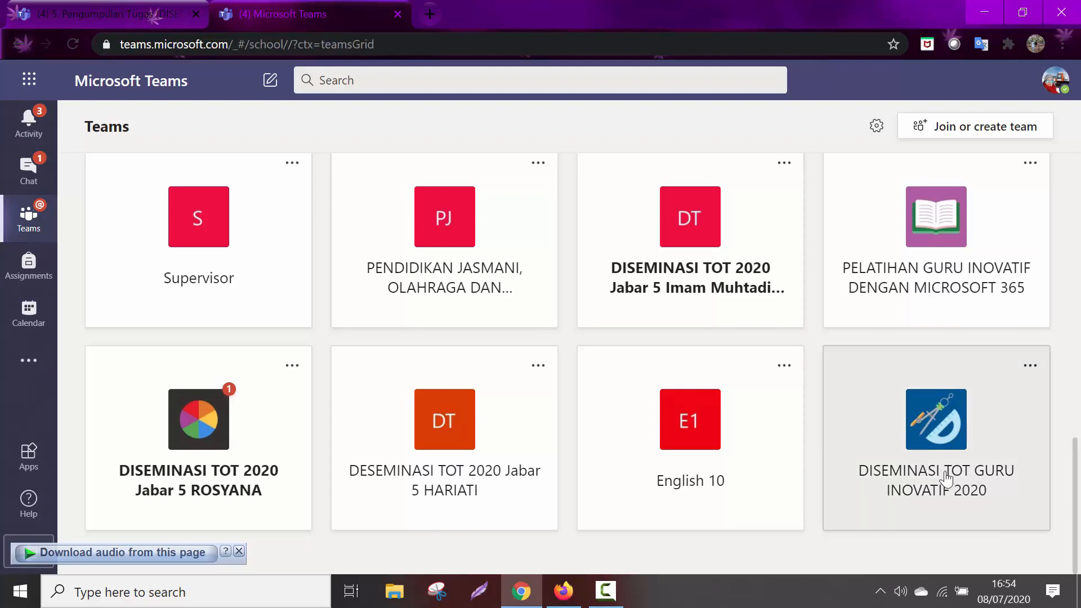
click(929, 439)
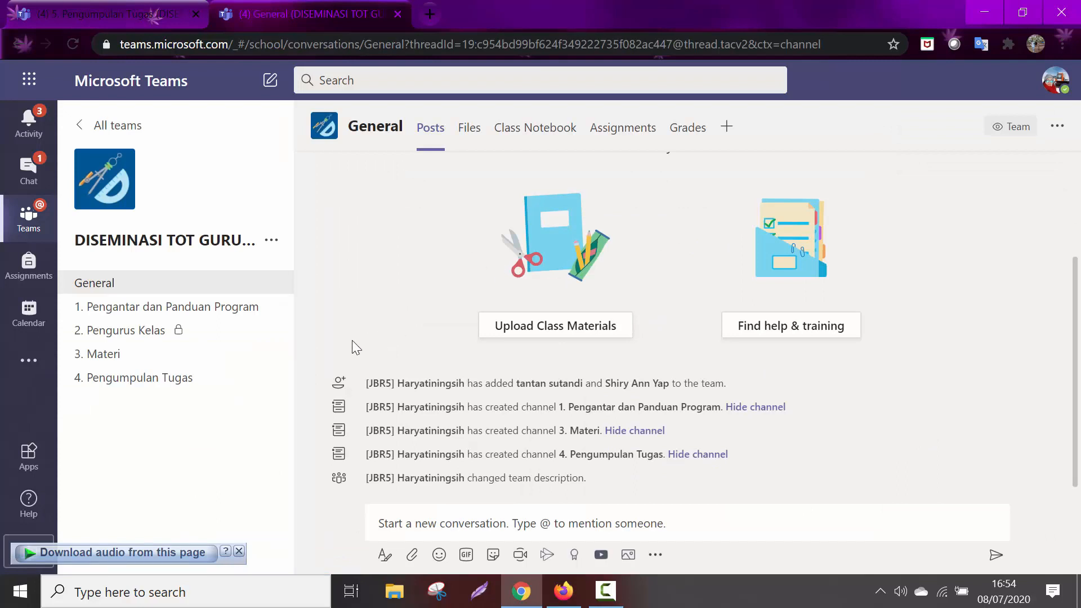
click(181, 387)
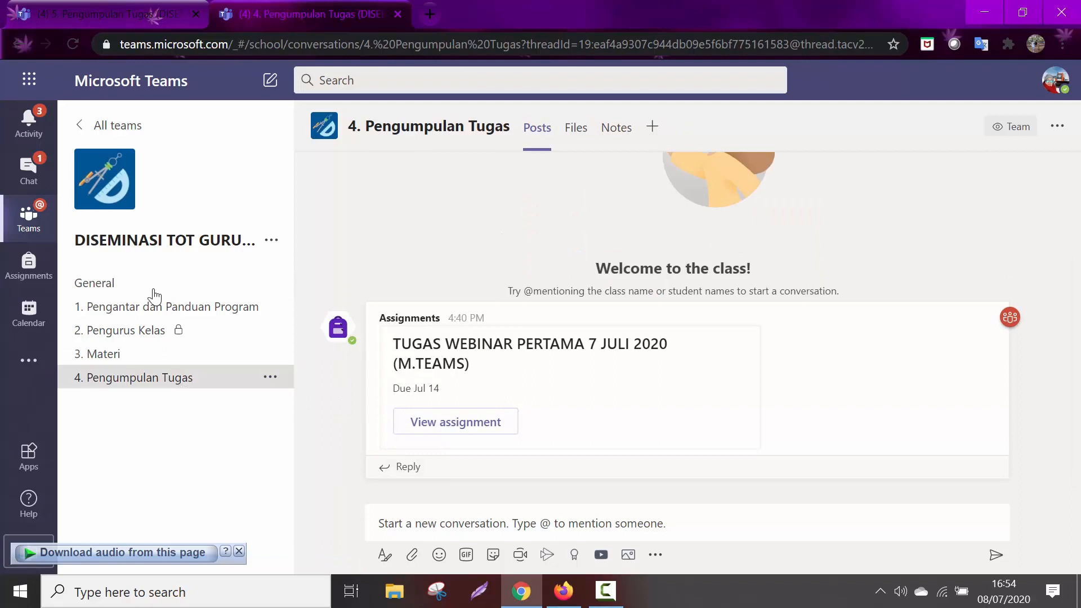
Step: Reload Teams and view the TUGAS WEBINAR PERTAMA assignment's grading list
click(66, 43)
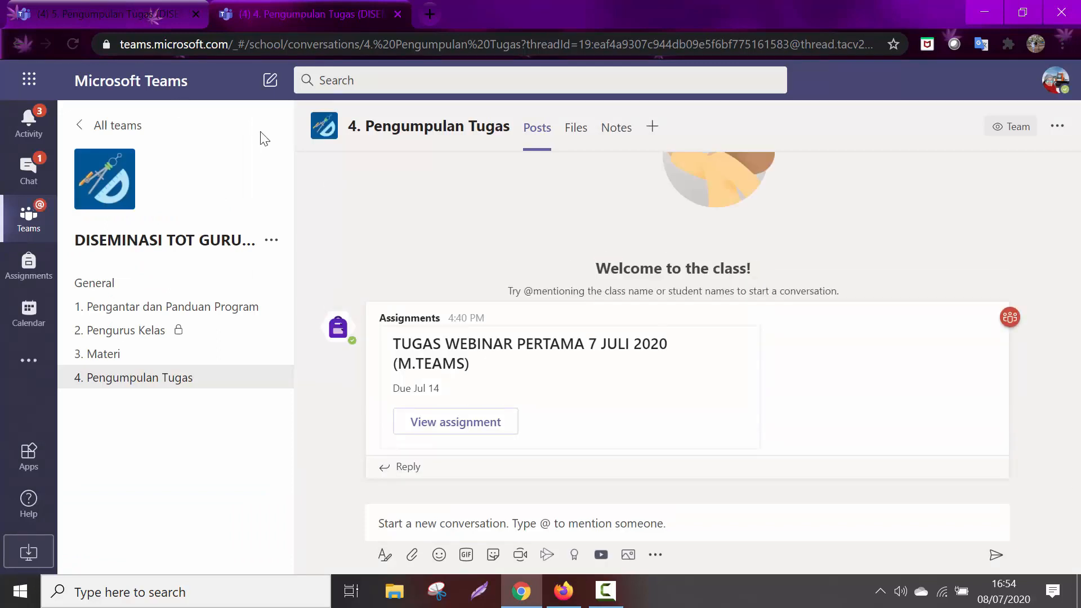
click(478, 422)
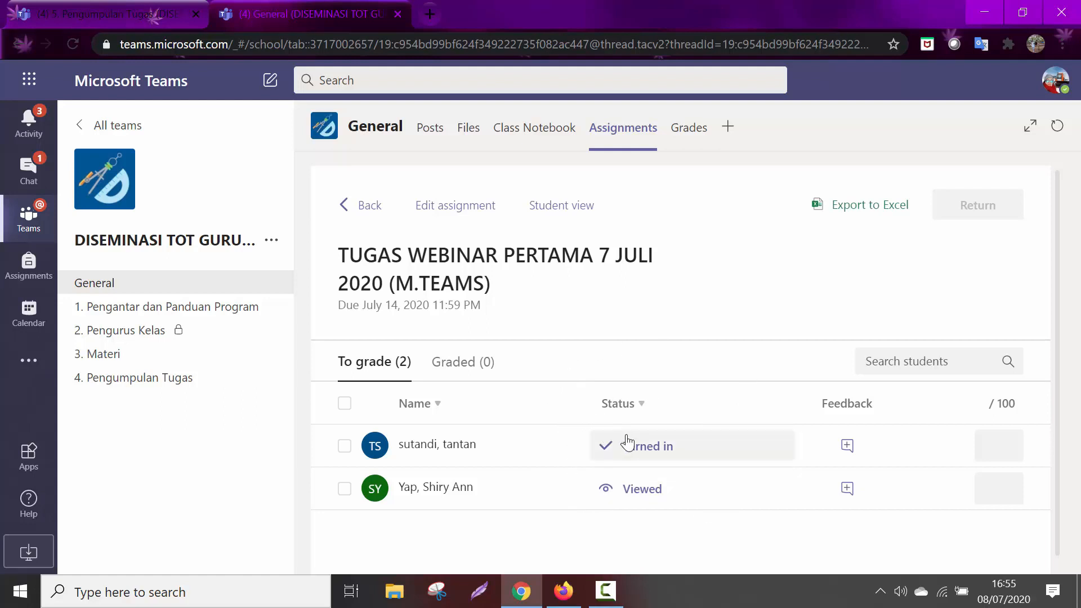
Step: Review the student's turned-in TUGAS PERTEMUAN 1 document, reading through to page 4
click(646, 451)
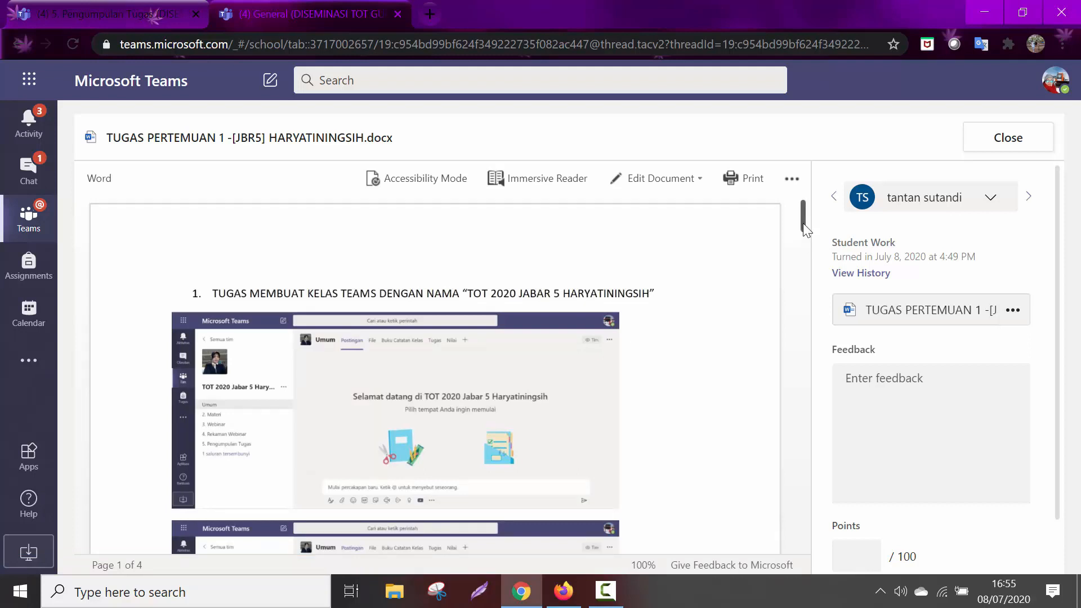
drag(803, 223, 803, 228)
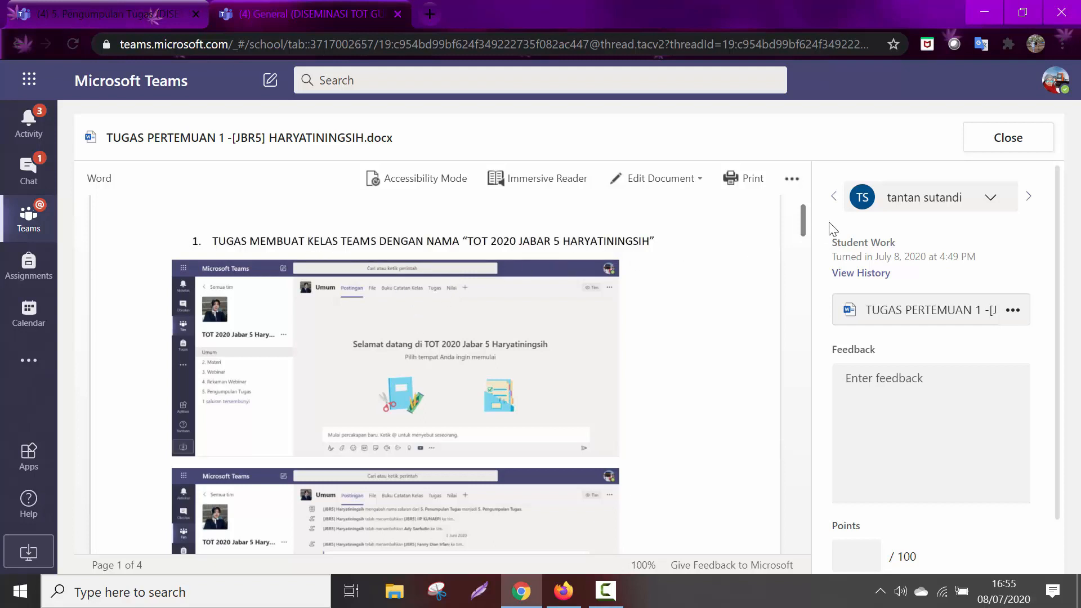
drag(801, 228, 825, 422)
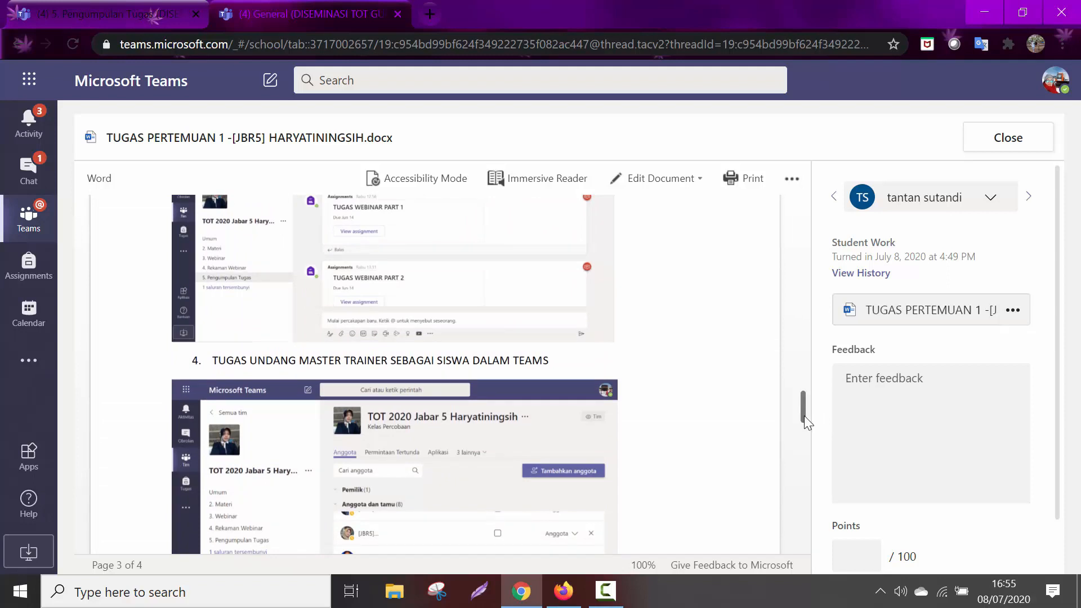
drag(804, 415, 816, 560)
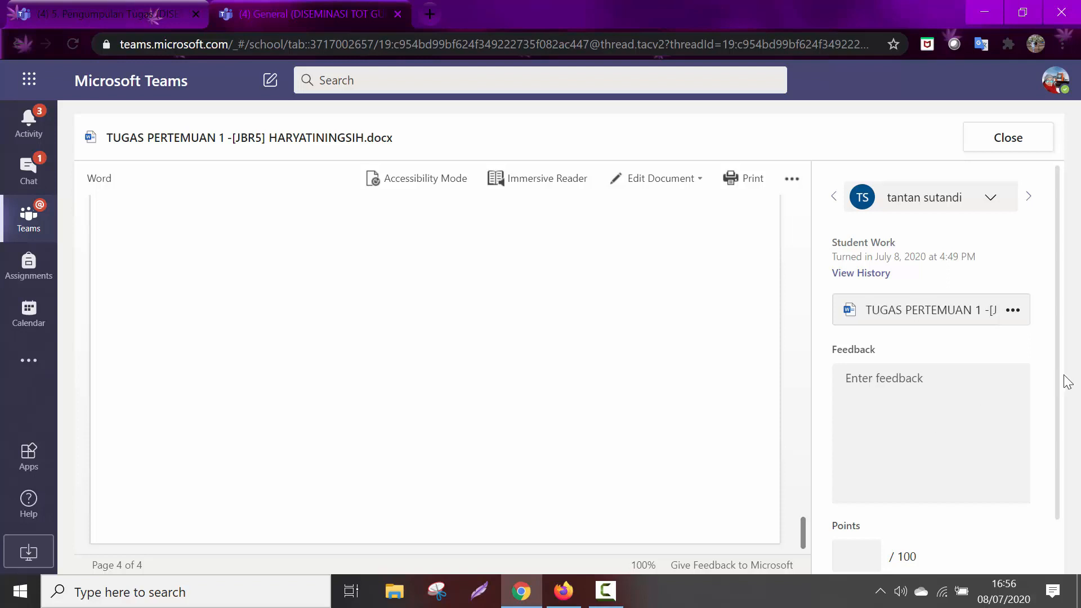
Step: Return the submission with feedback 'Tugas sudah diterima, tidak ada perbaikan' and a score of 100/100
click(848, 385)
text(Tugas )
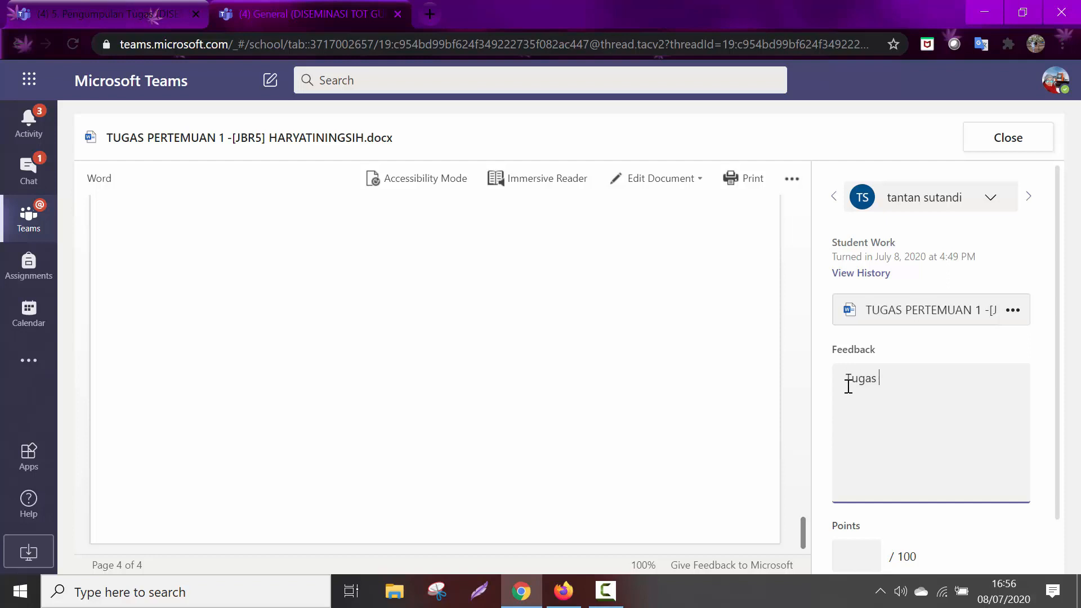
text(sudah diterima,)
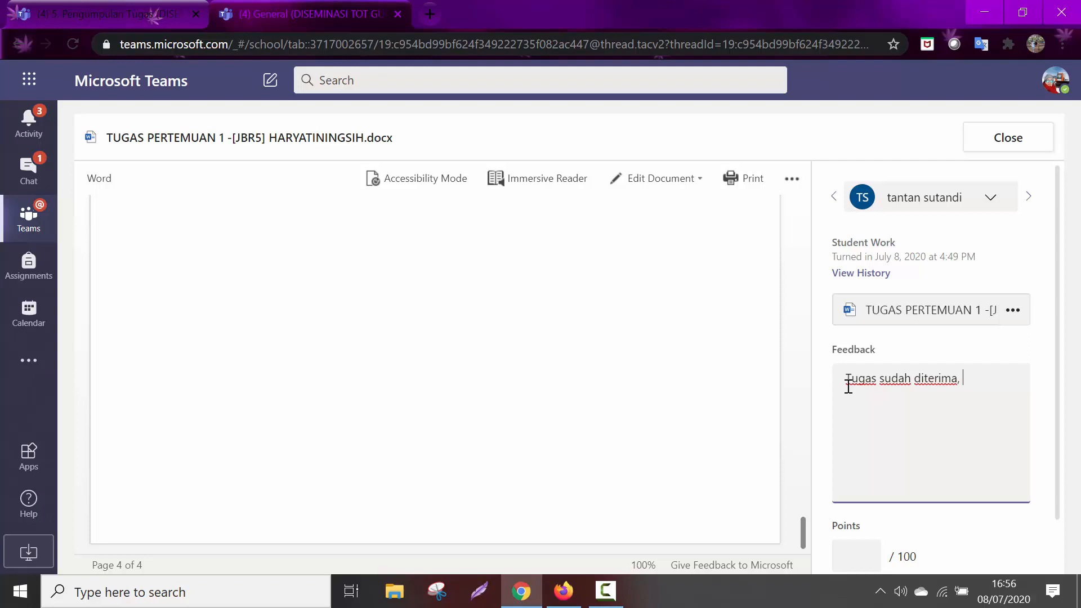
text(tidak ada perbaikan)
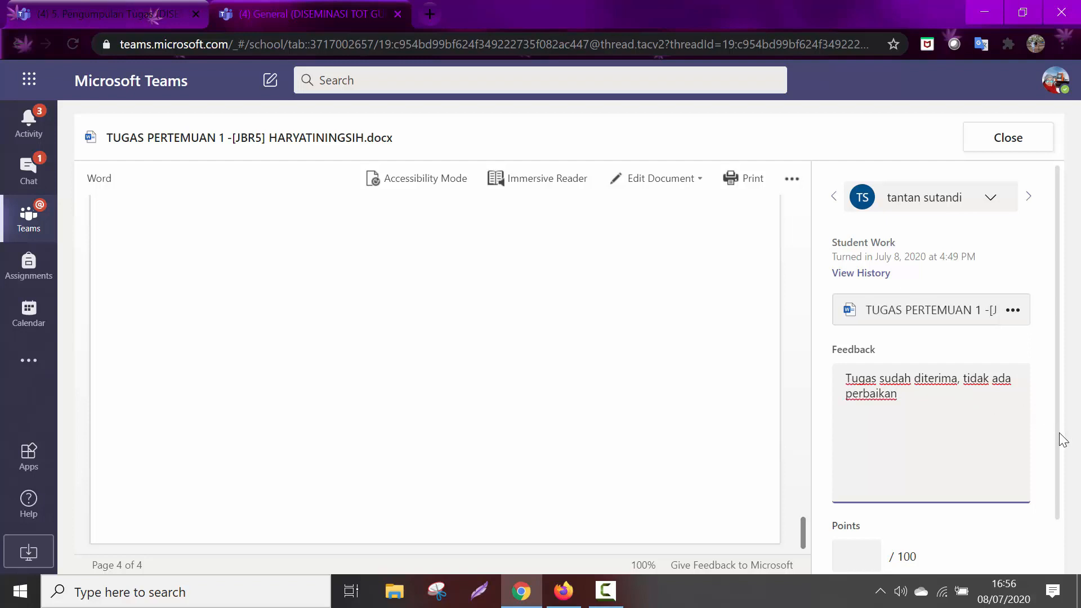
drag(1059, 439, 1059, 532)
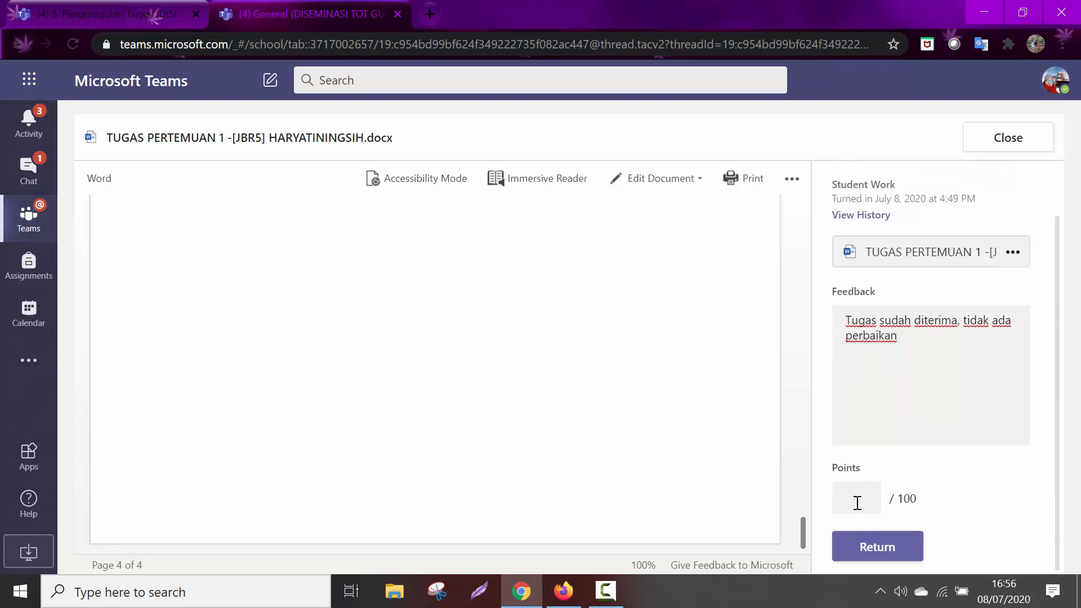
click(857, 502)
text(100)
click(881, 549)
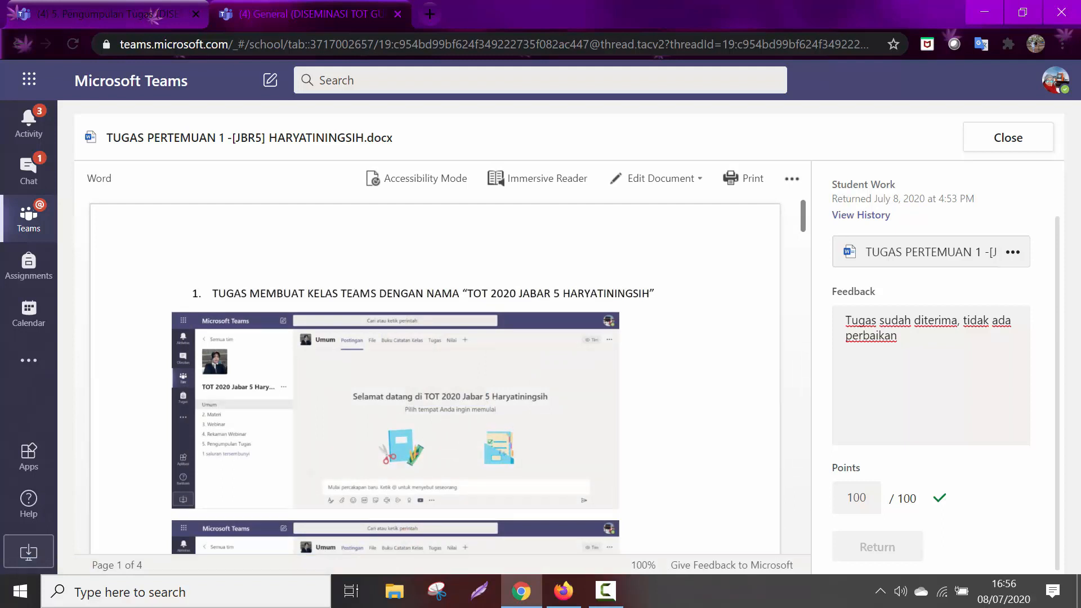
Step: Close the document view and the download-manager warning, then go to the 3. Materi channel
click(991, 144)
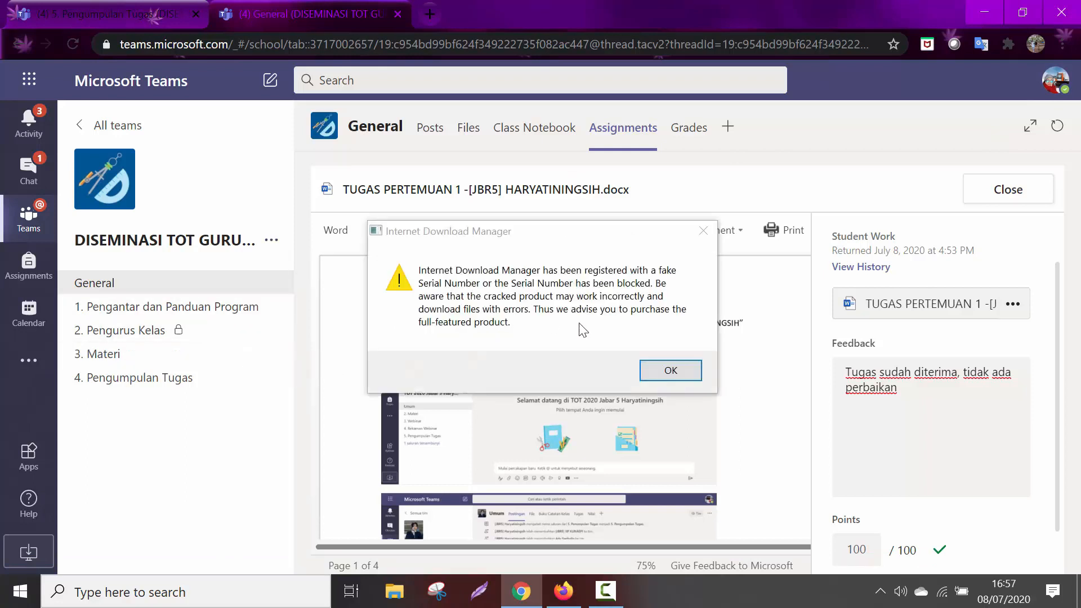
click(701, 231)
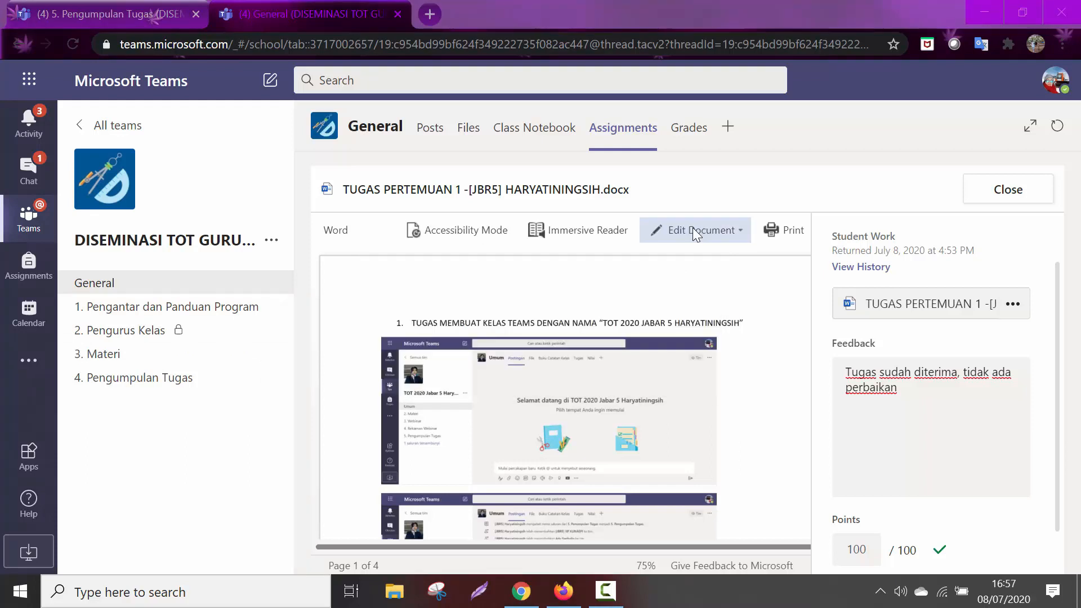
click(140, 356)
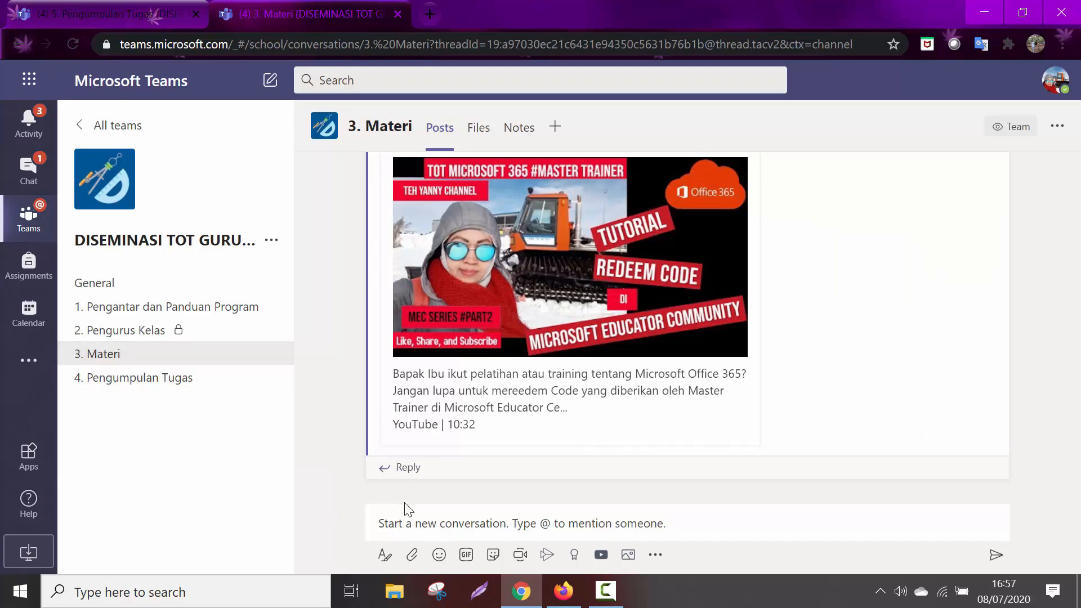
Step: Turn a new 3. Materi post into an announcement and browse illustrations for its banner
click(384, 556)
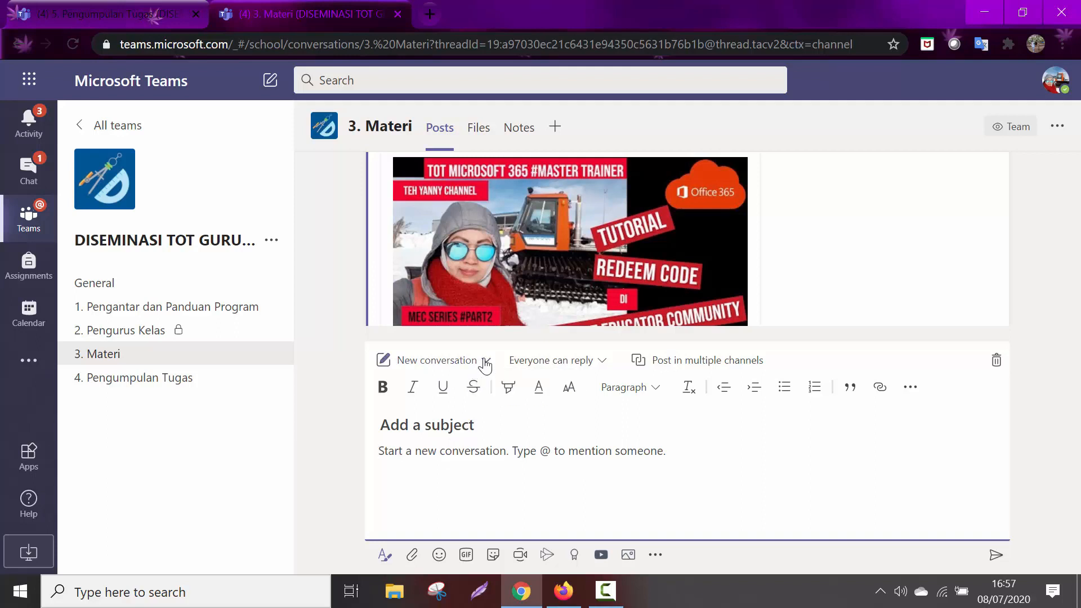
click(485, 362)
click(472, 423)
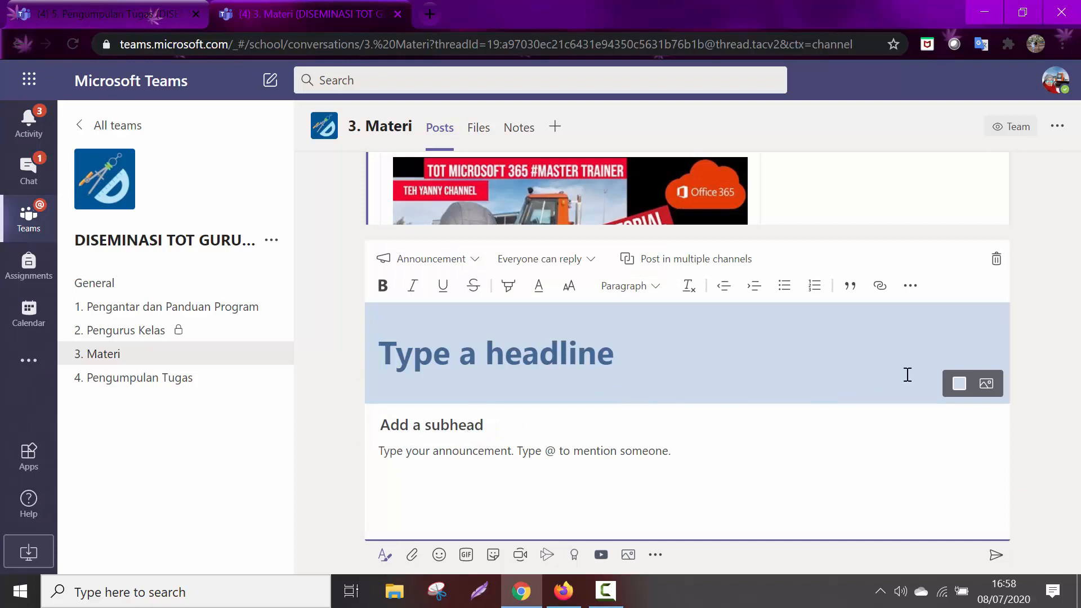
click(986, 385)
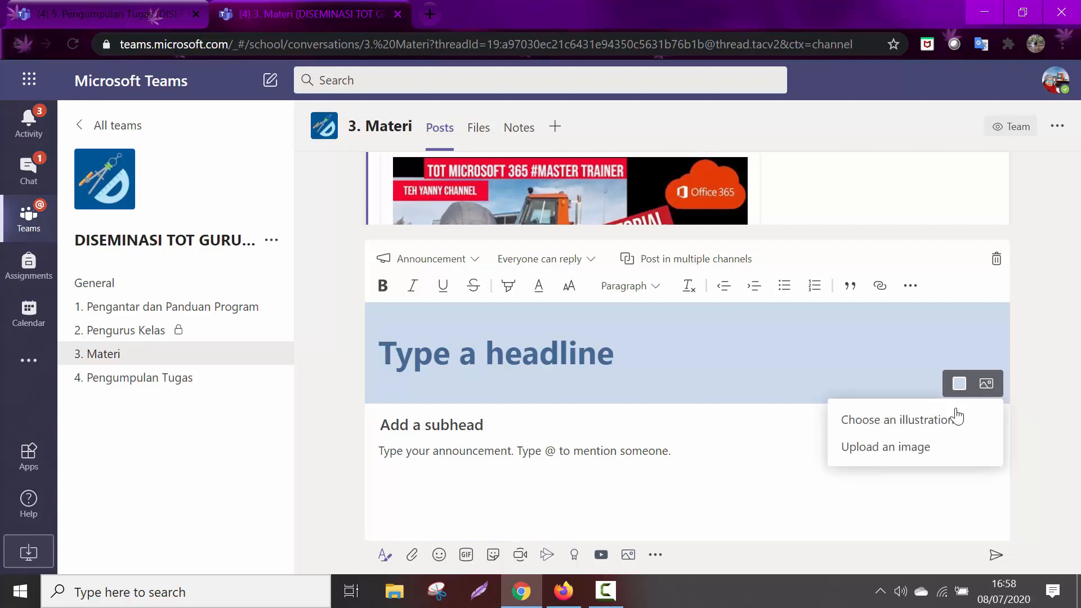
click(939, 430)
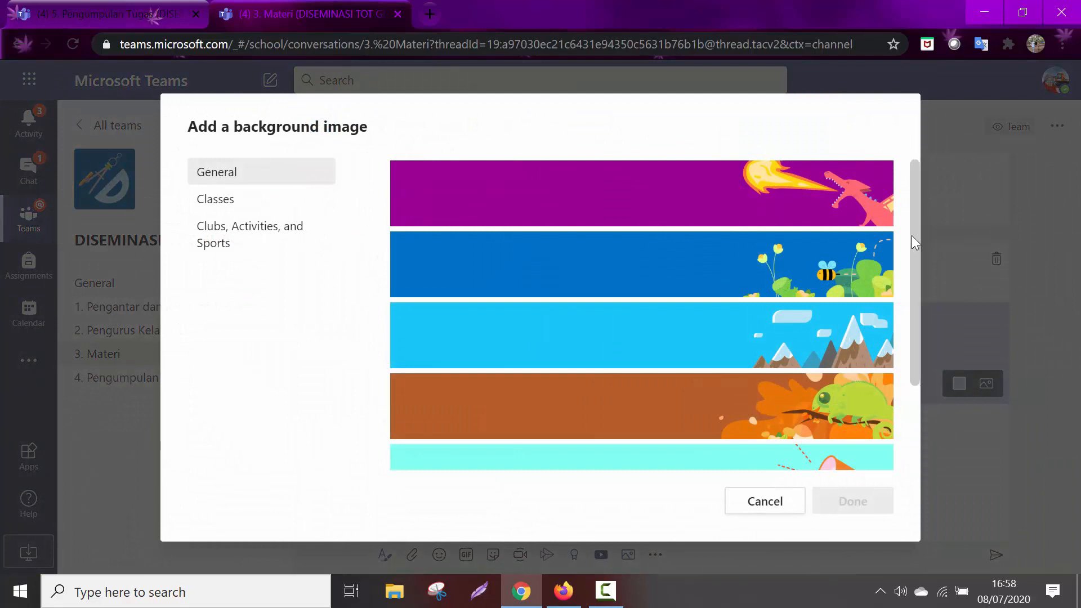
Step: Apply the teal megaphone illustration as the announcement's banner background
drag(914, 246, 916, 355)
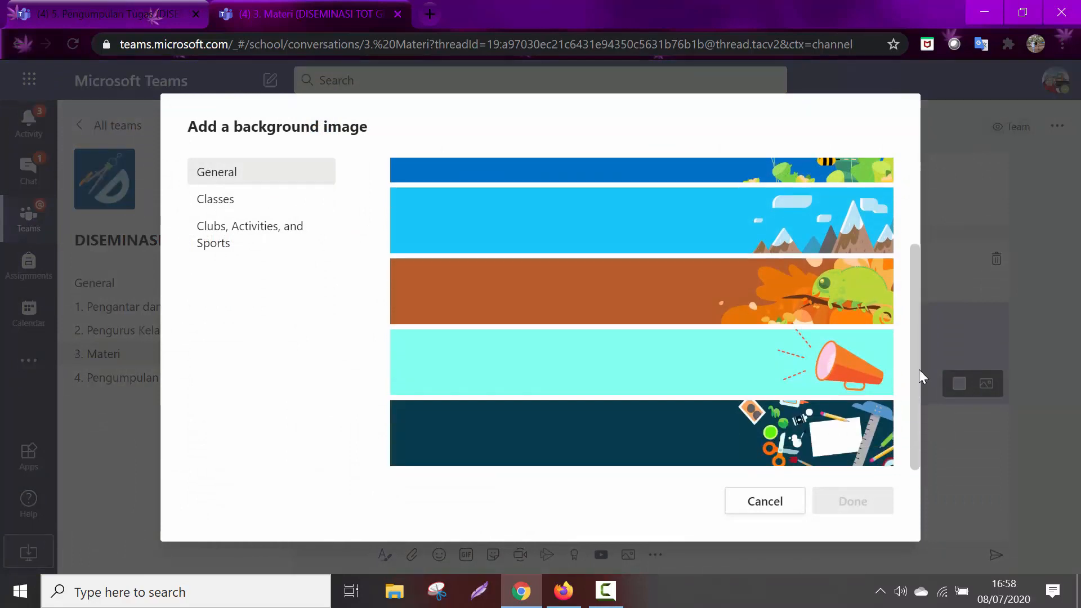
click(825, 355)
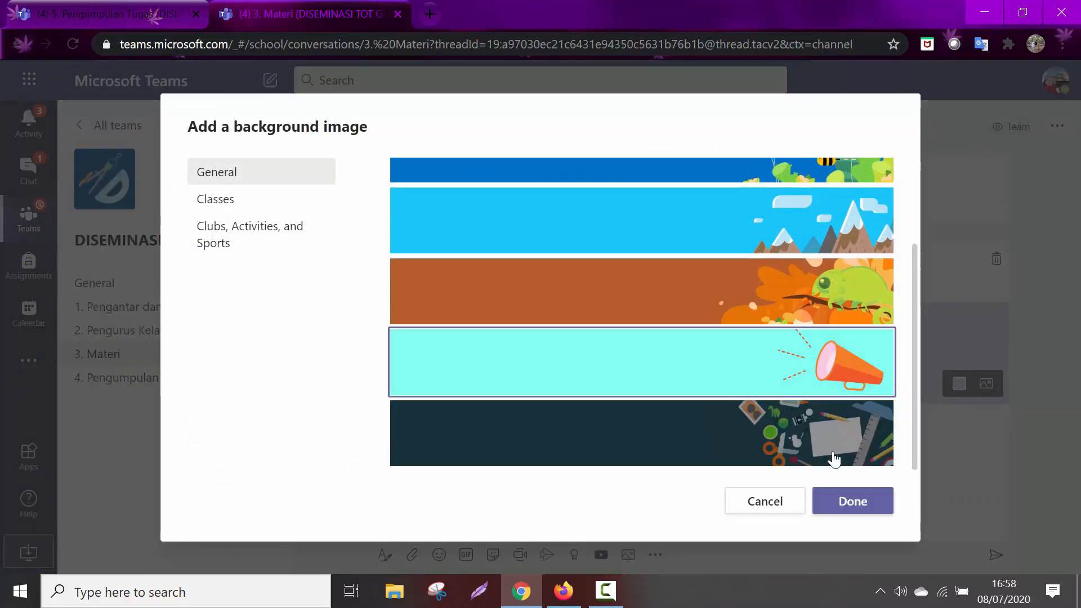
click(853, 501)
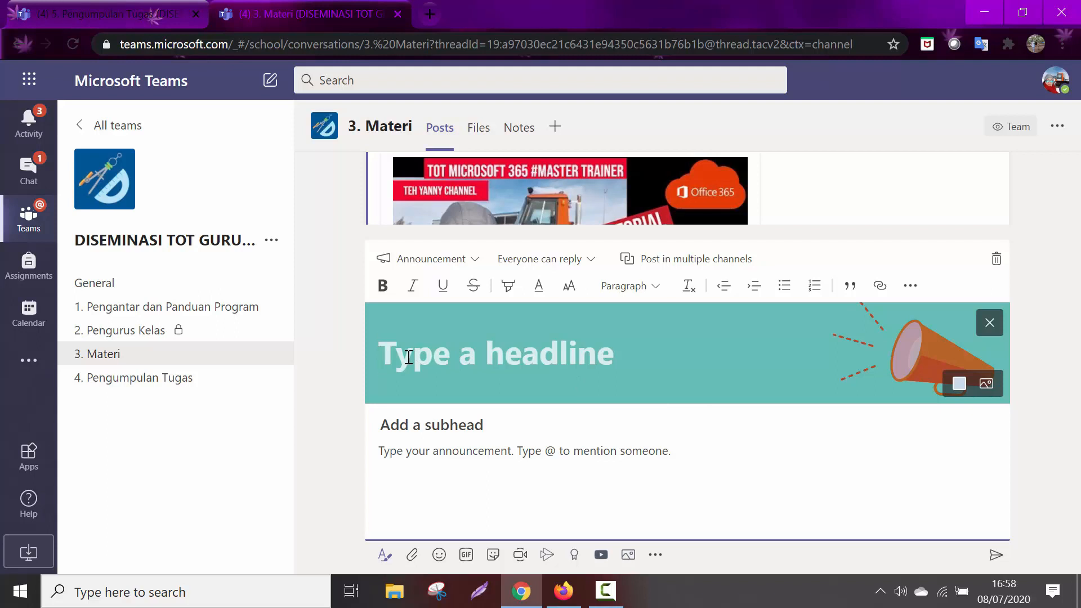
Step: Type the banner headline 'REEDEM CODE HARI PERTAMA WEBINAR 7 JULI 2020', correcting a typo
text(RE)
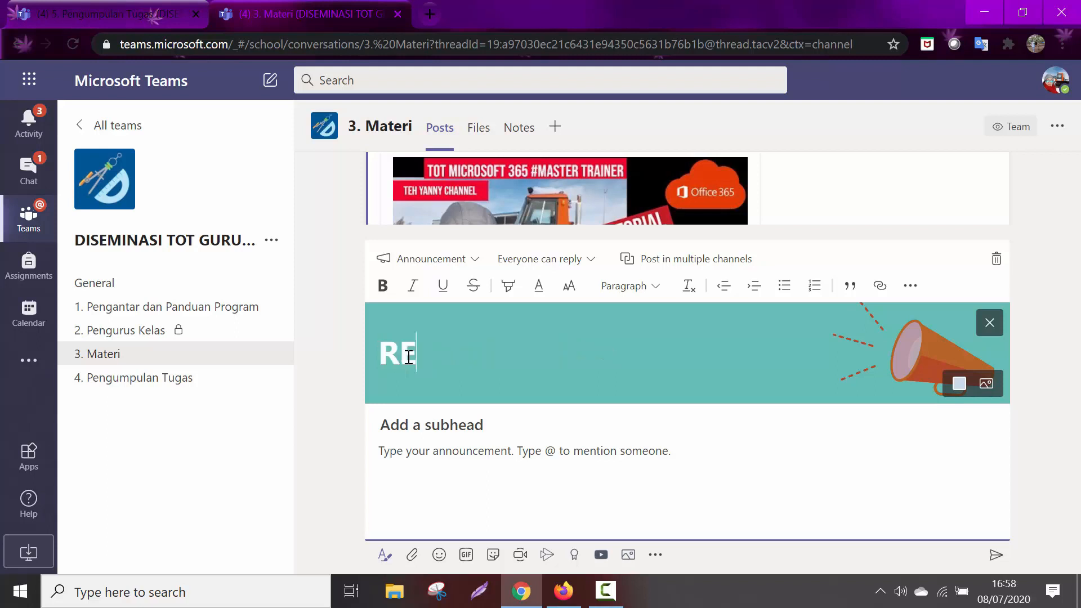
text(EDEM C)
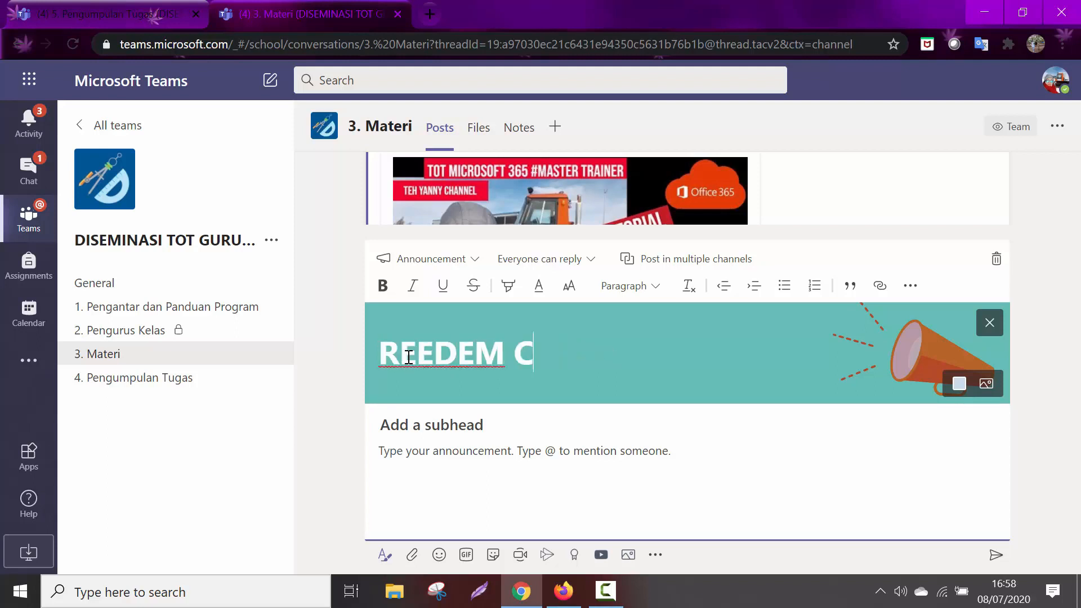
text(ODE)
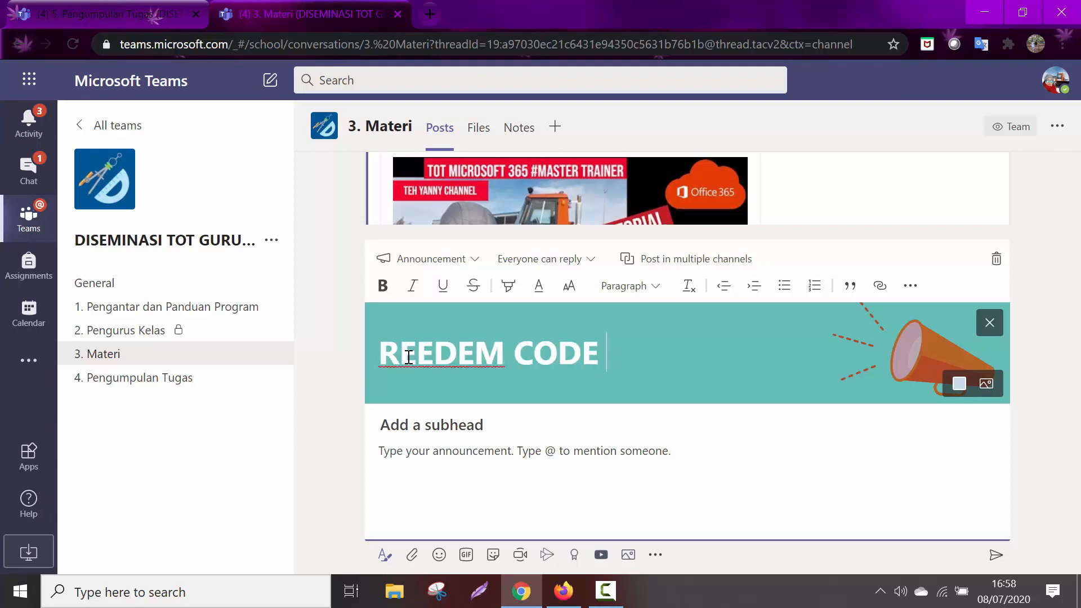
text( HAT)
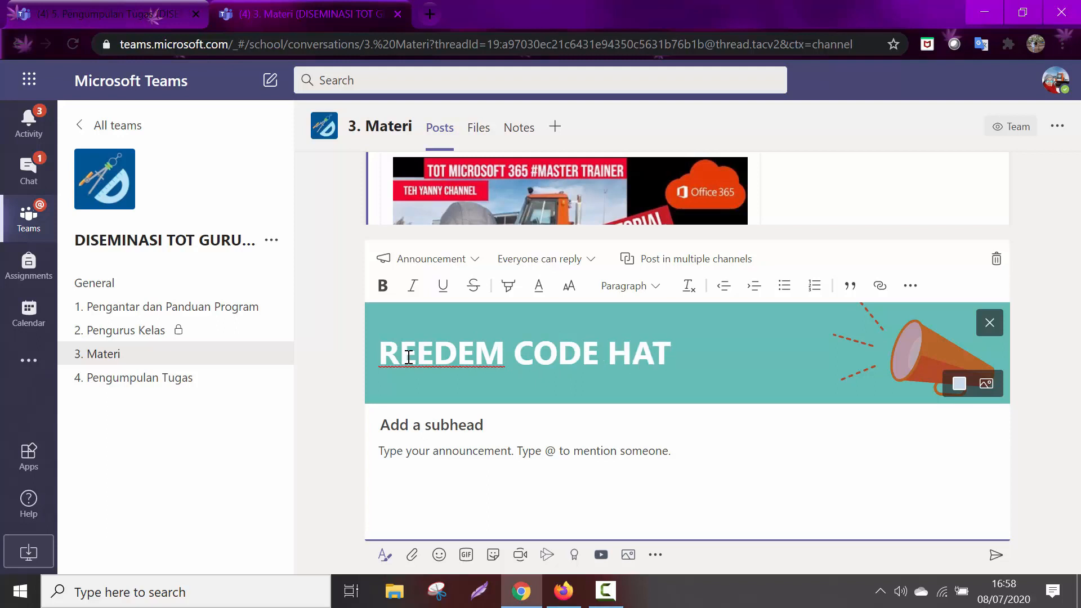
key(BackSpace)
text(RI PERTAMA)
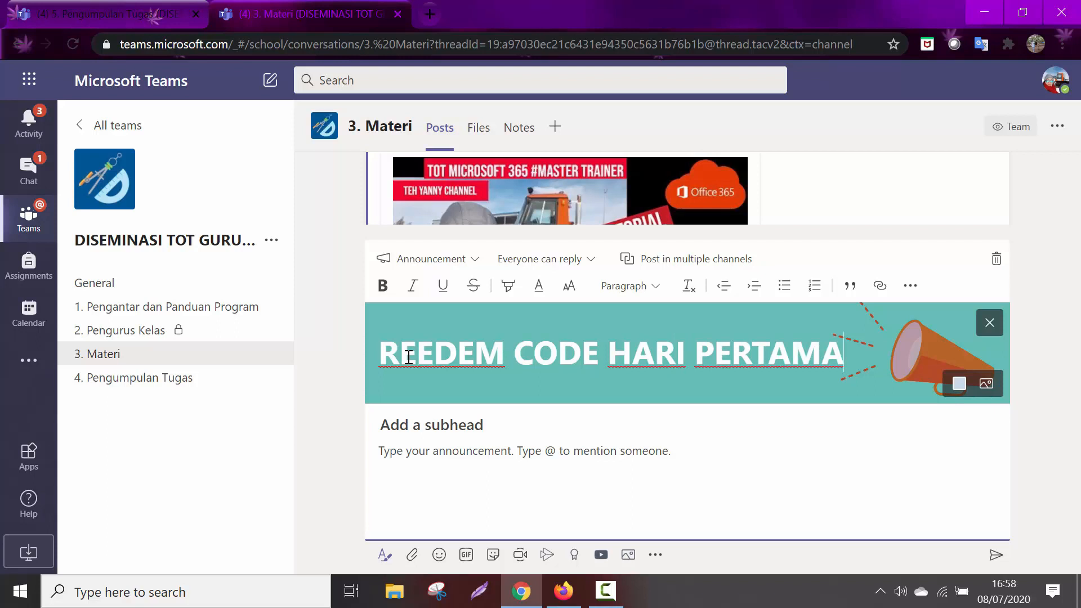
text( WEB)
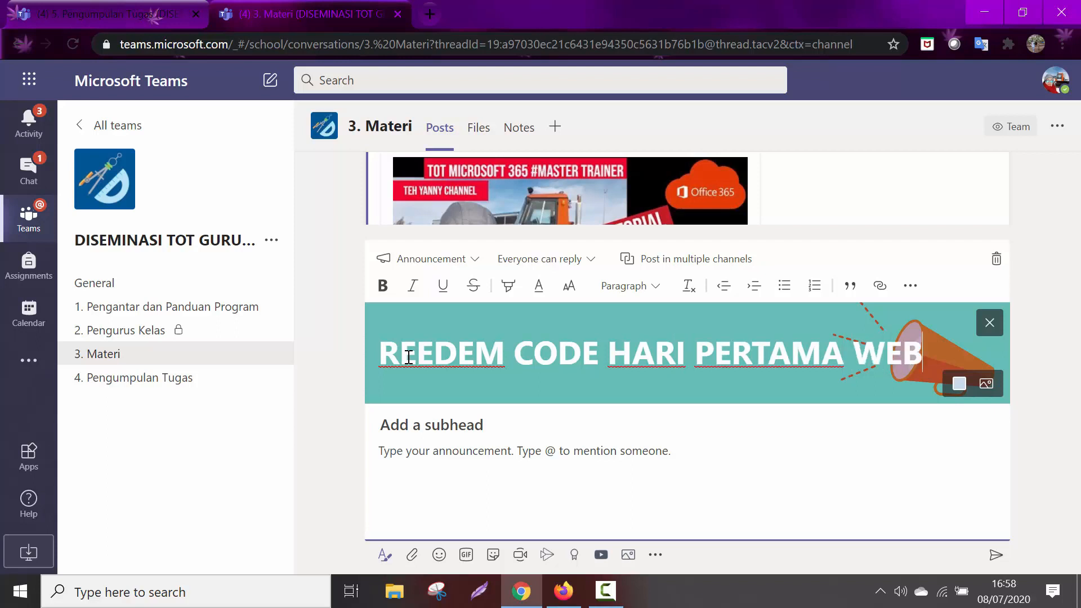
text(INAR)
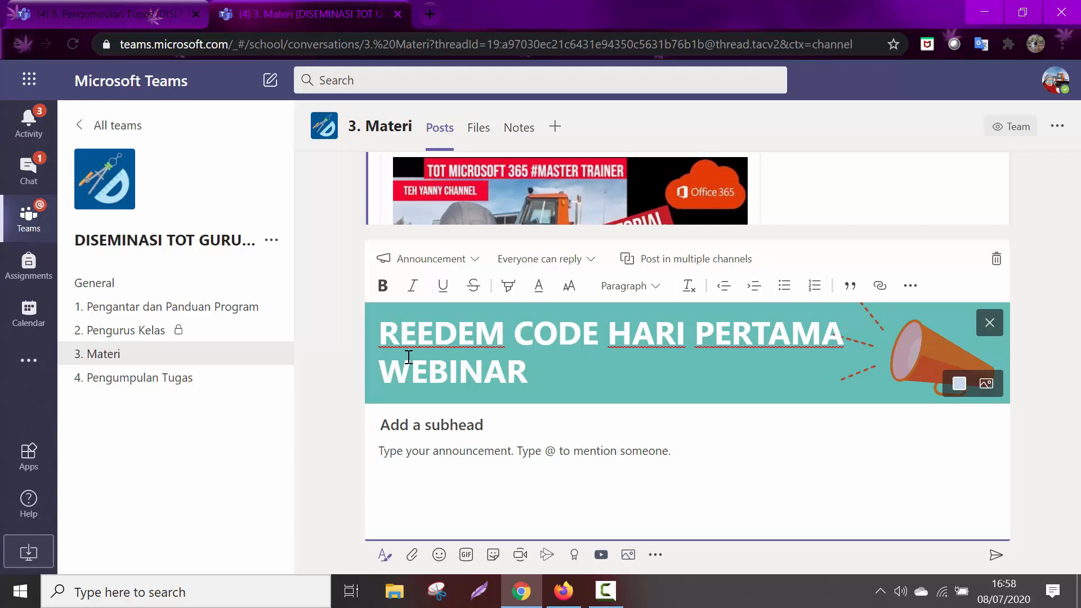
text( 7 JU)
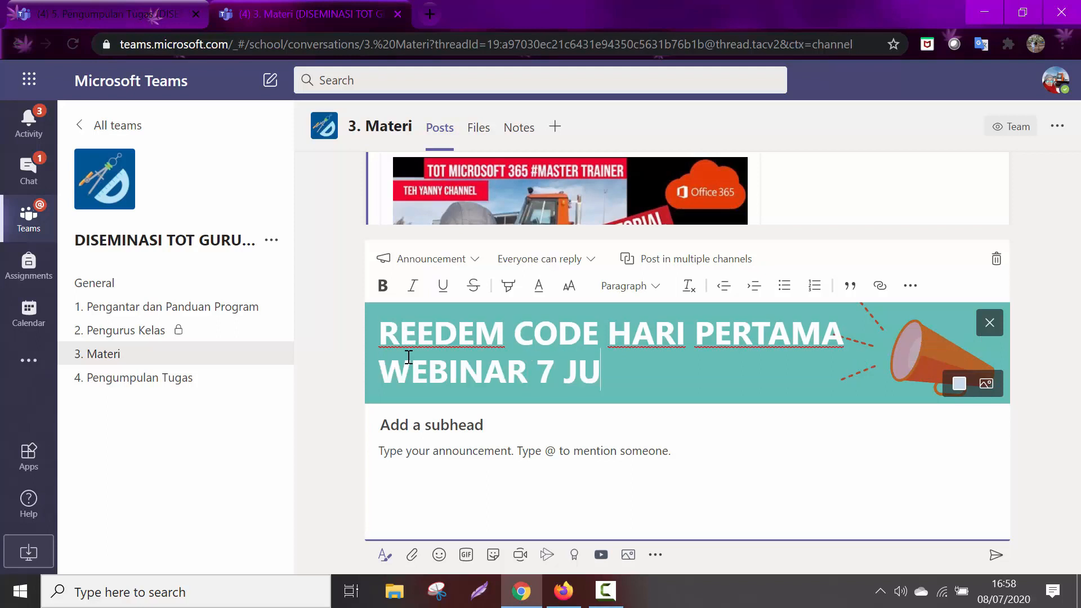
text(LI 2020)
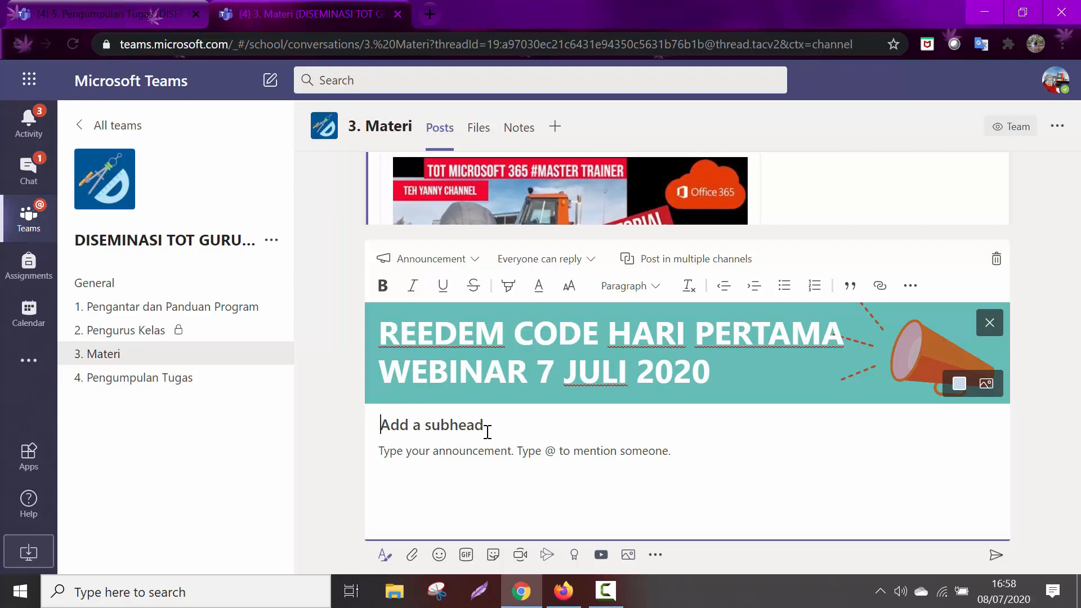
Step: Add the subhead 'Reedem Code dan Evaluasi Survey' under the headline
text(R)
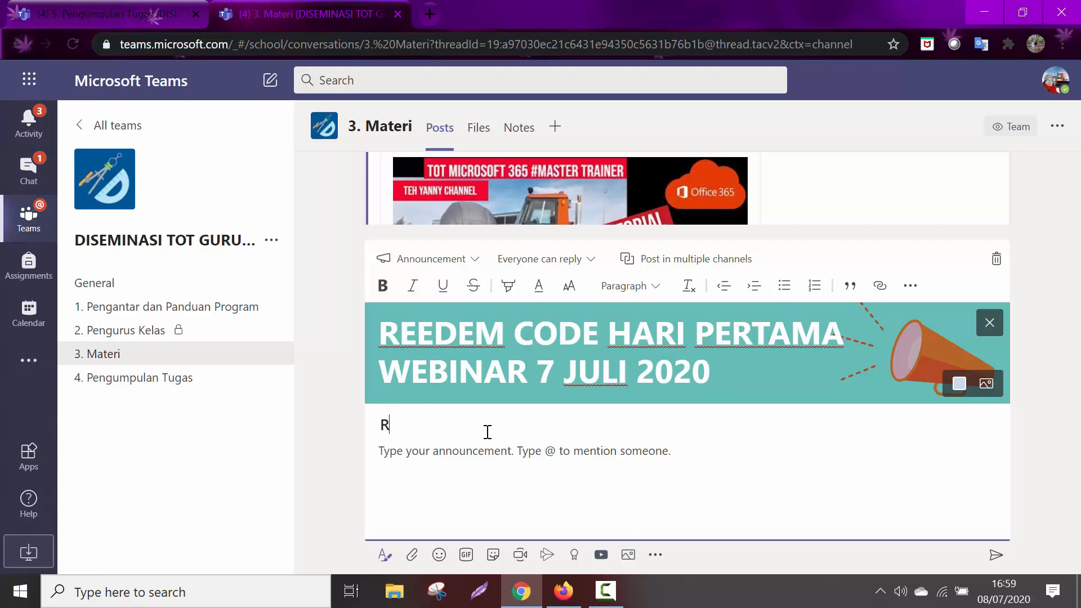
text(eedem Code dan)
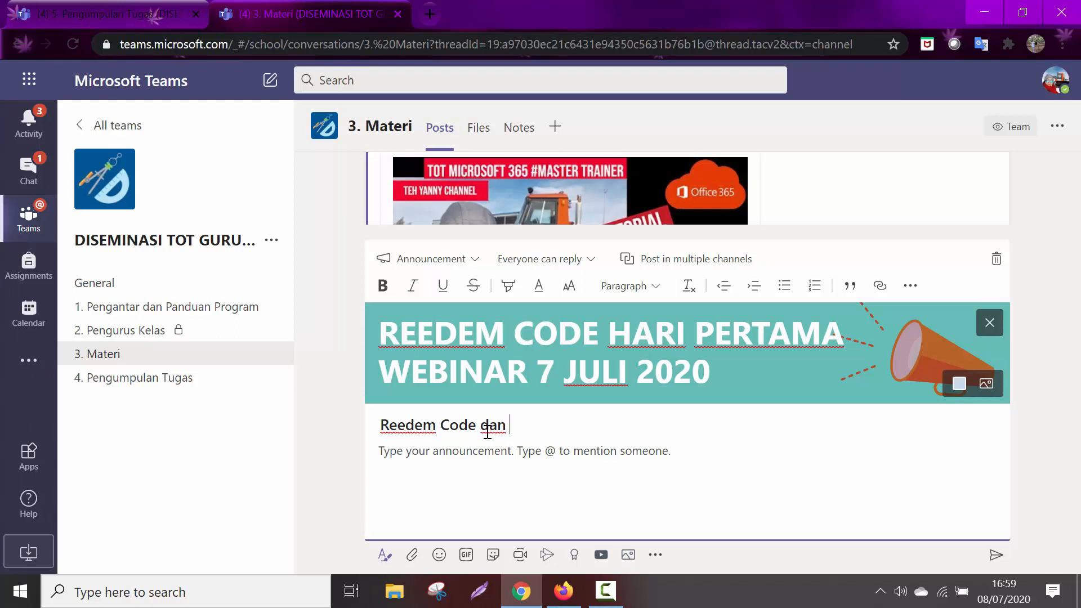
text( Evaluasi S)
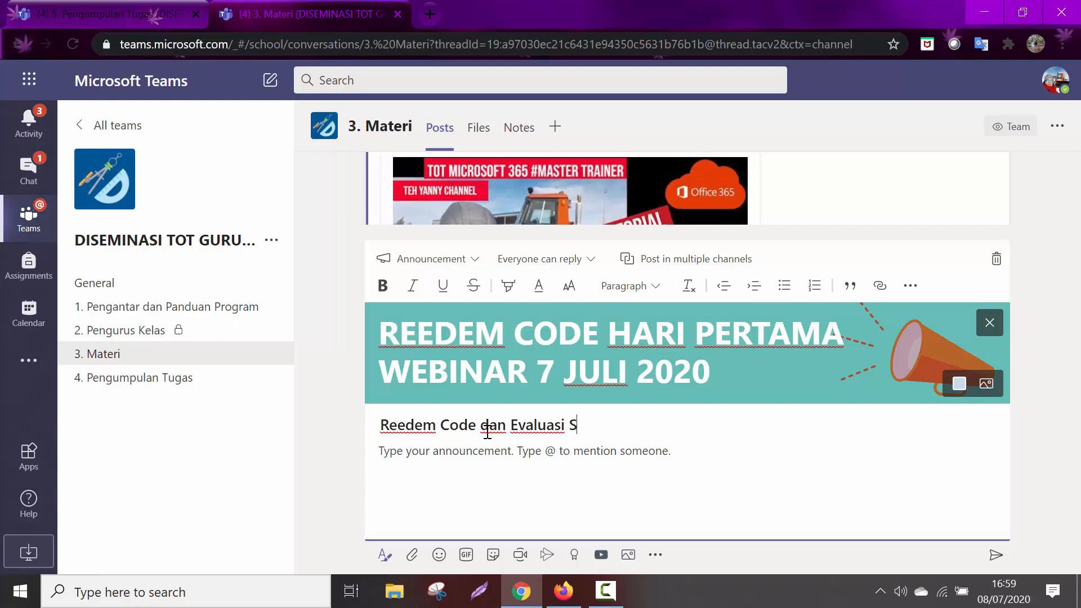
text(urvey)
click(395, 453)
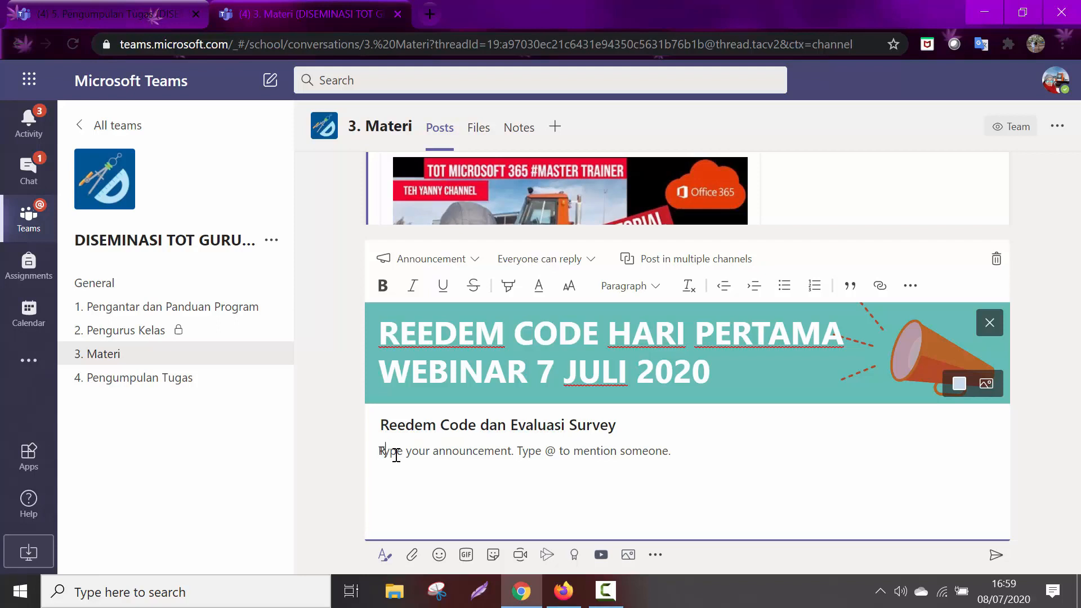
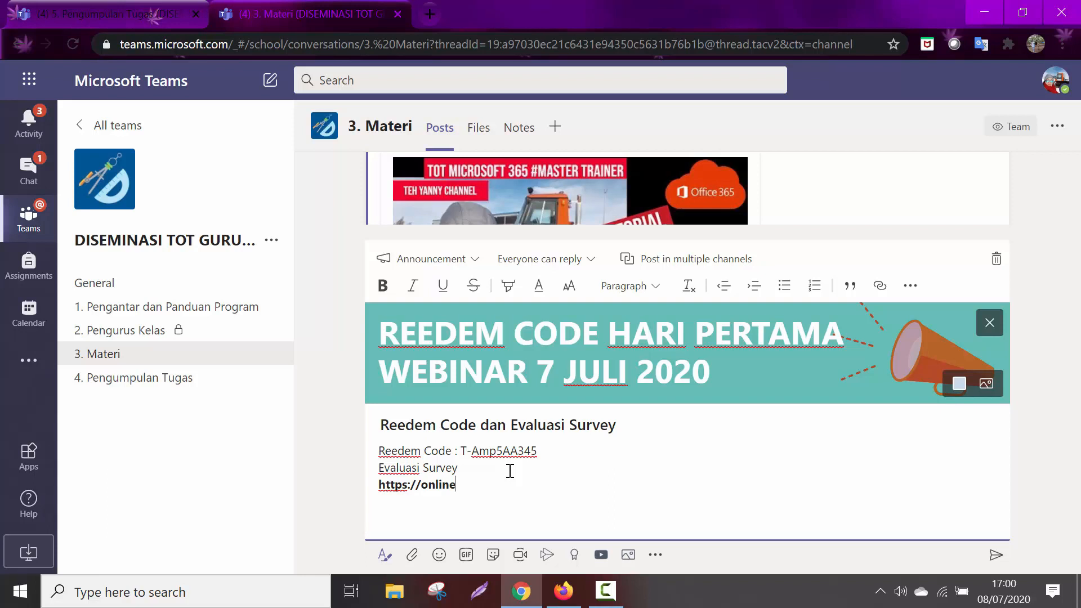
click(997, 558)
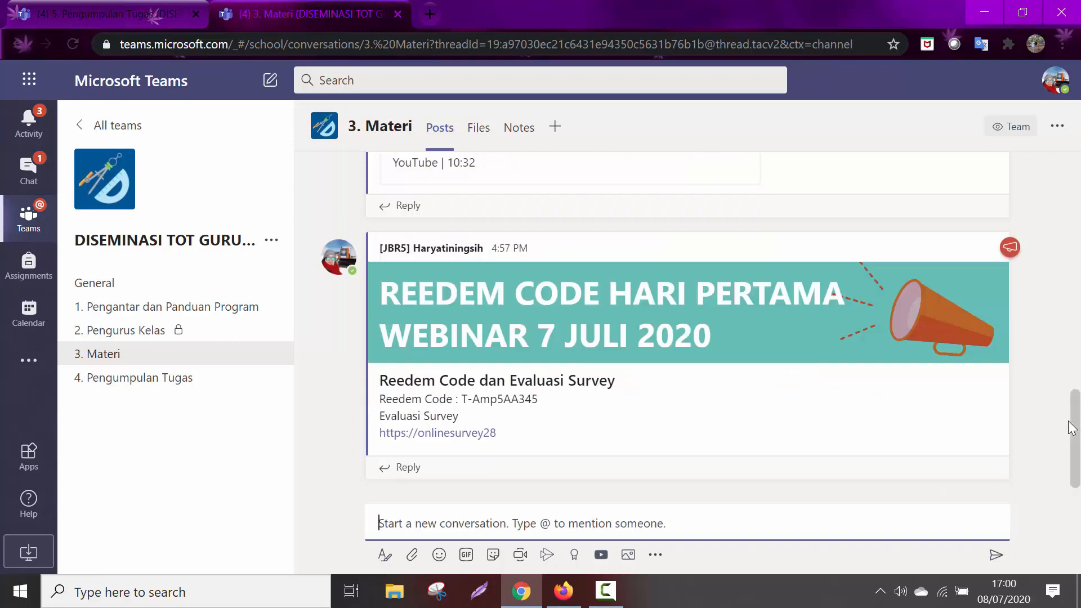
Step: Scroll the 3. Materi posts to review the newly posted megaphone announcement
scroll(1078, 445, up, 1)
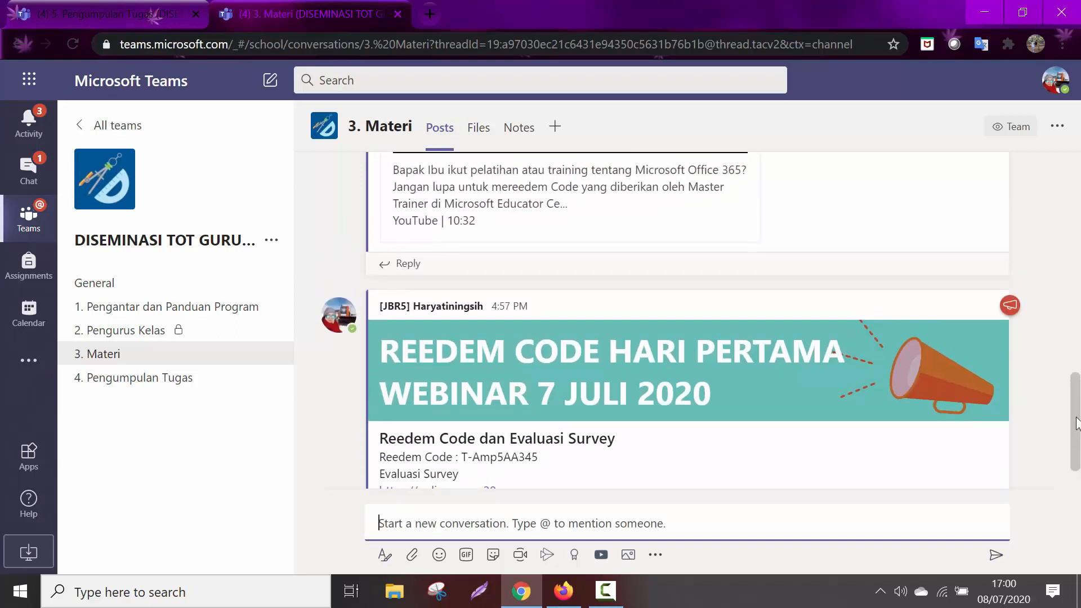
scroll(1078, 456, down, 1)
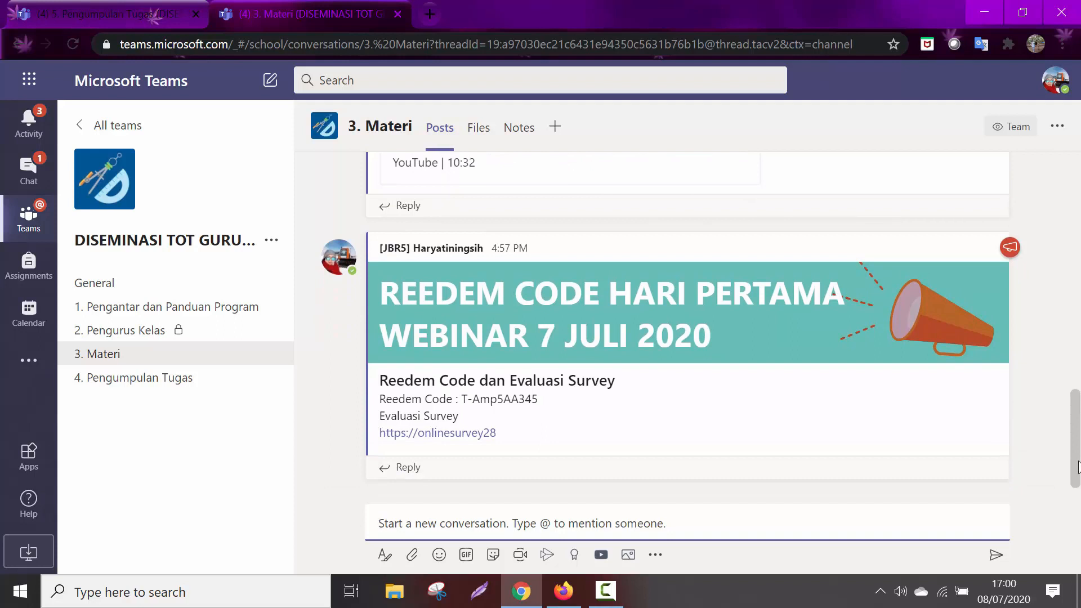
drag(1078, 468, 1076, 434)
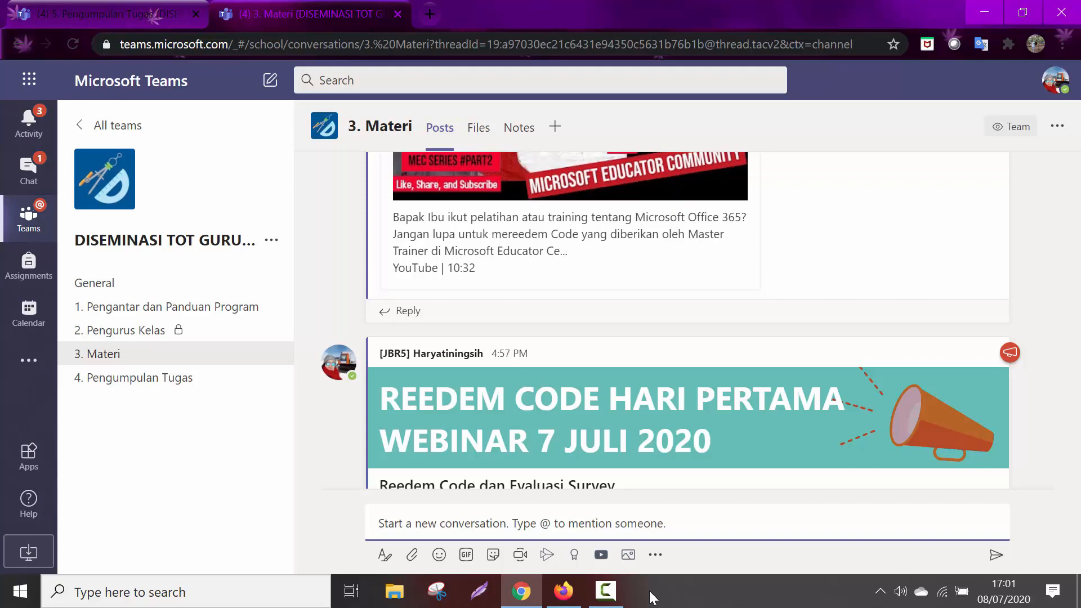
click(606, 591)
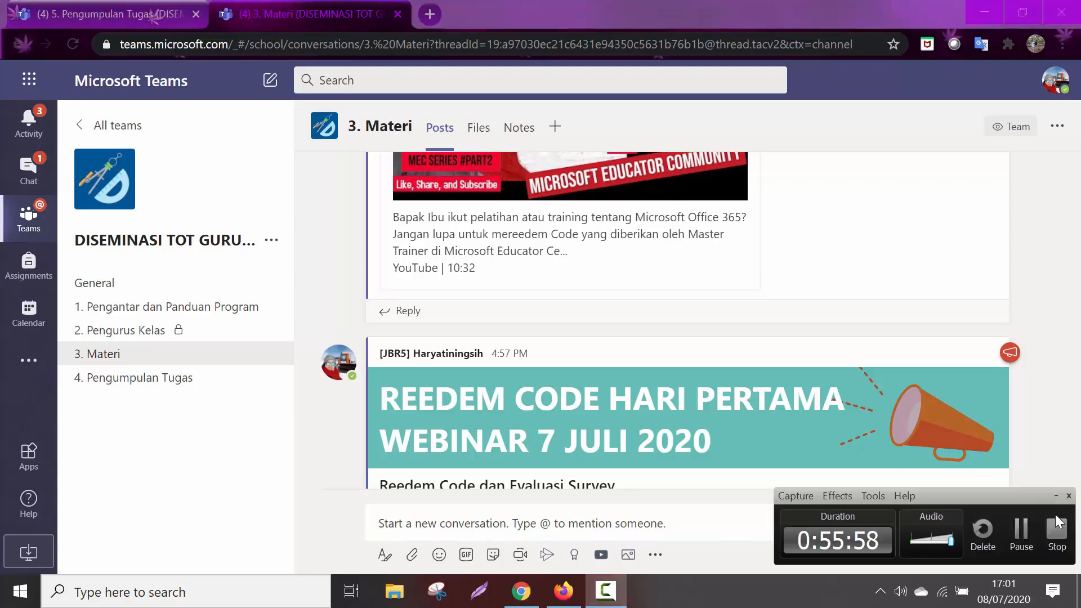